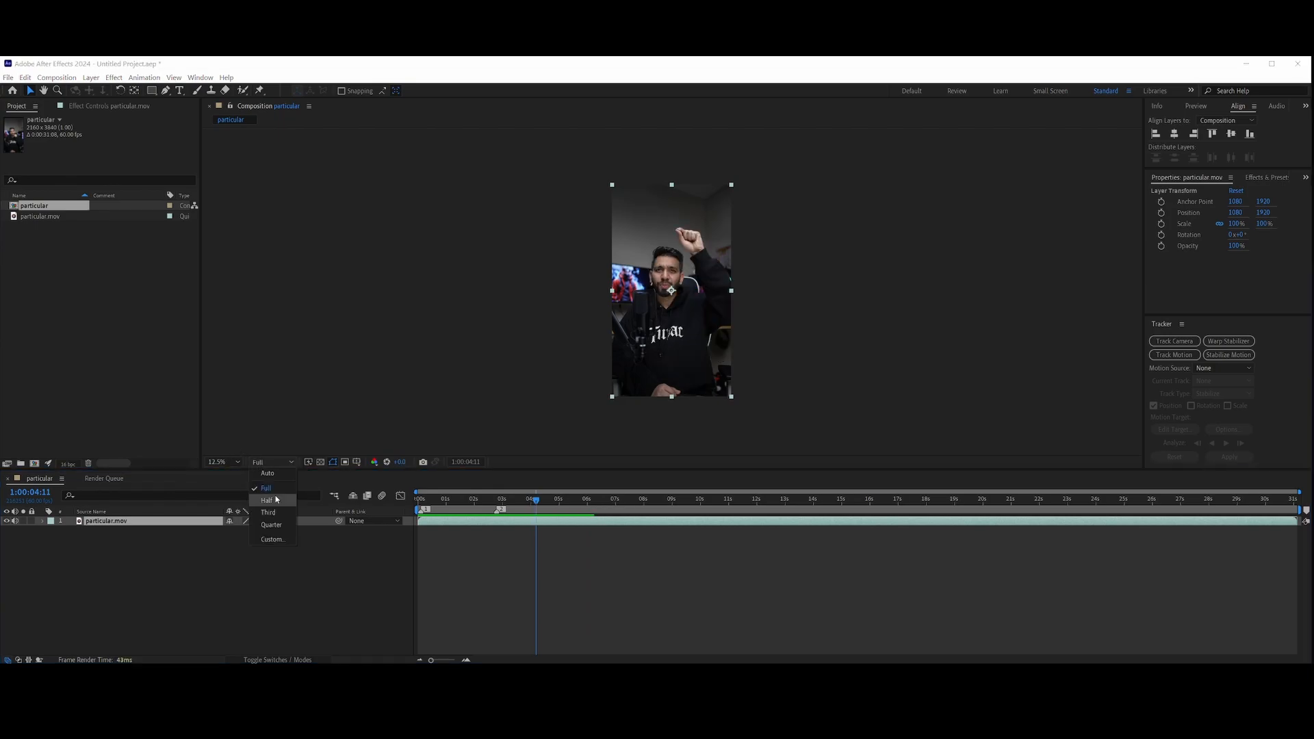
Set the composition preview resolution to Quarter and play the footage from about the 4-second mark
{"action": "left_click", "coordinate": [271, 514]}
{"action": "left_click", "coordinate": [529, 500]}
{"action": "key", "text": "space"}
{"action": "key", "text": "space"}
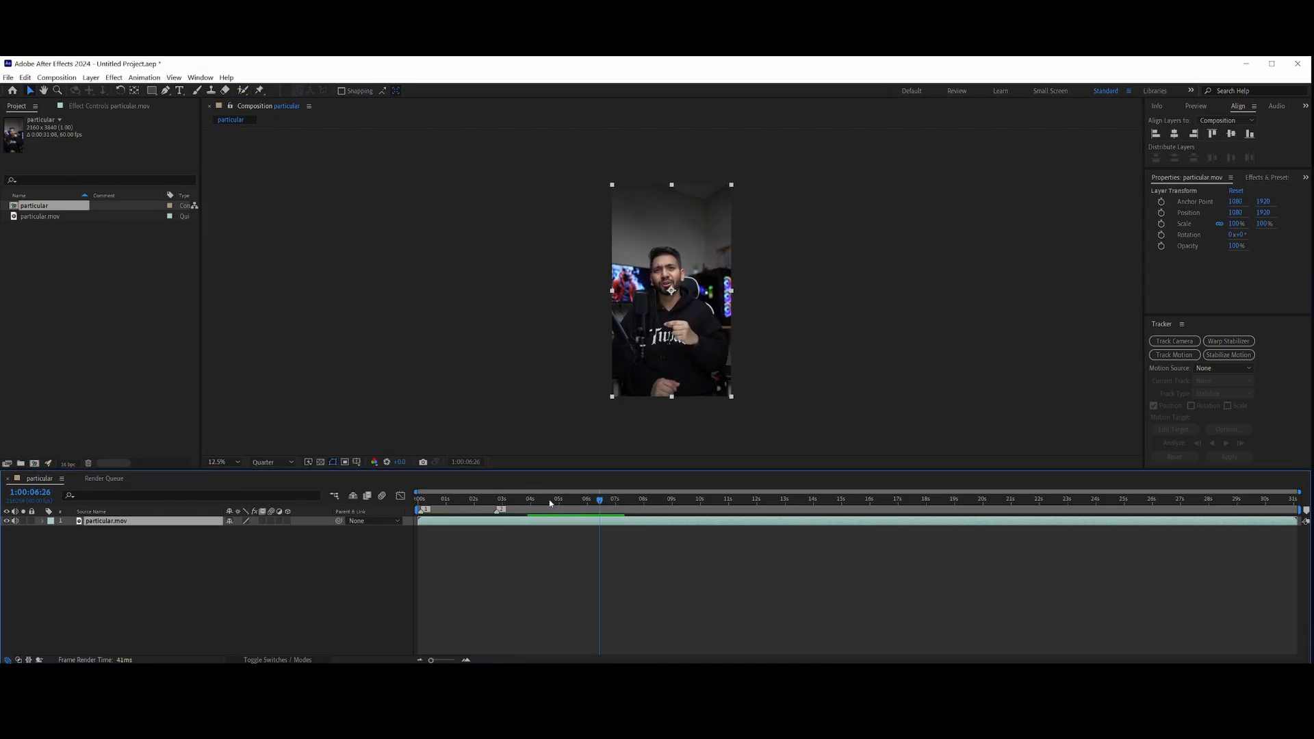
Place a composition marker at 1:00:06:24 and preview the footage that follows it
{"action": "mouse_move", "coordinate": [602, 510]}
{"action": "left_mouse_down"}
{"action": "mouse_move", "coordinate": [616, 510]}
{"action": "mouse_move", "coordinate": [583, 510]}
{"action": "mouse_move", "coordinate": [593, 515]}
{"action": "left_mouse_up"}
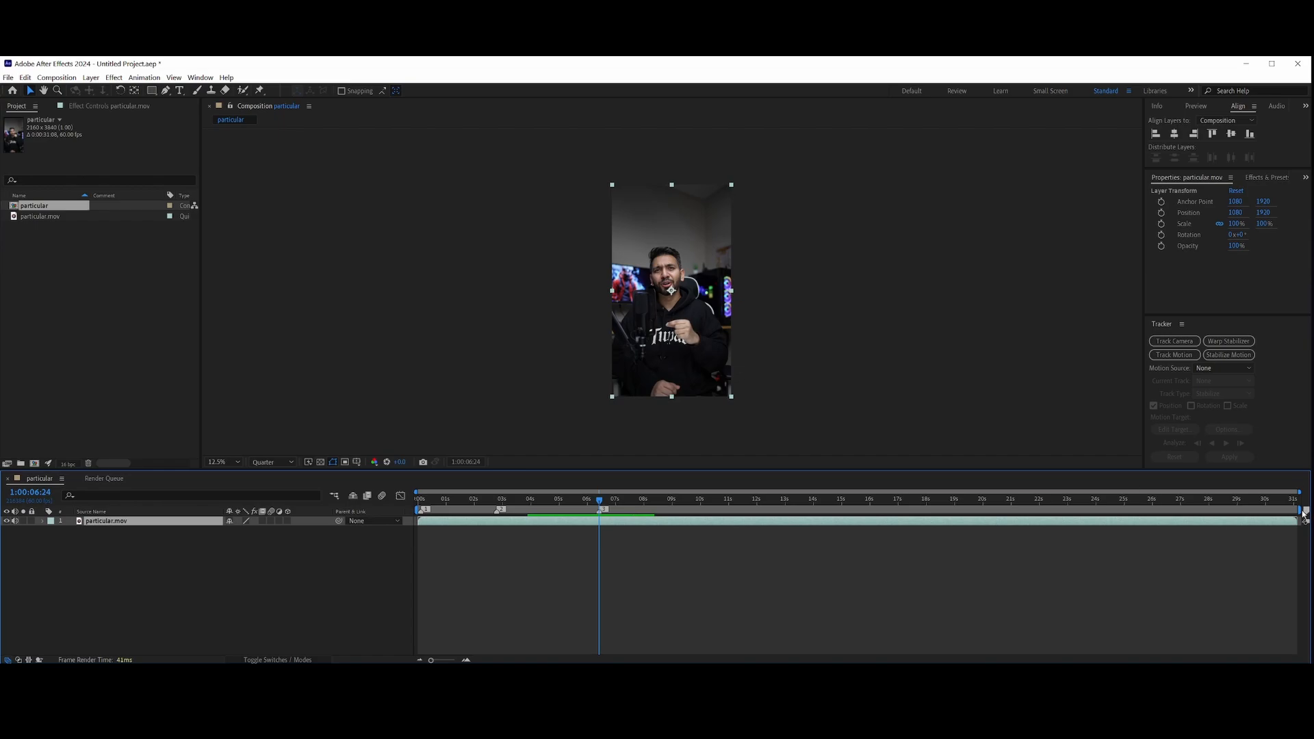
{"action": "key", "text": "space"}
{"action": "left_click", "coordinate": [671, 507]}
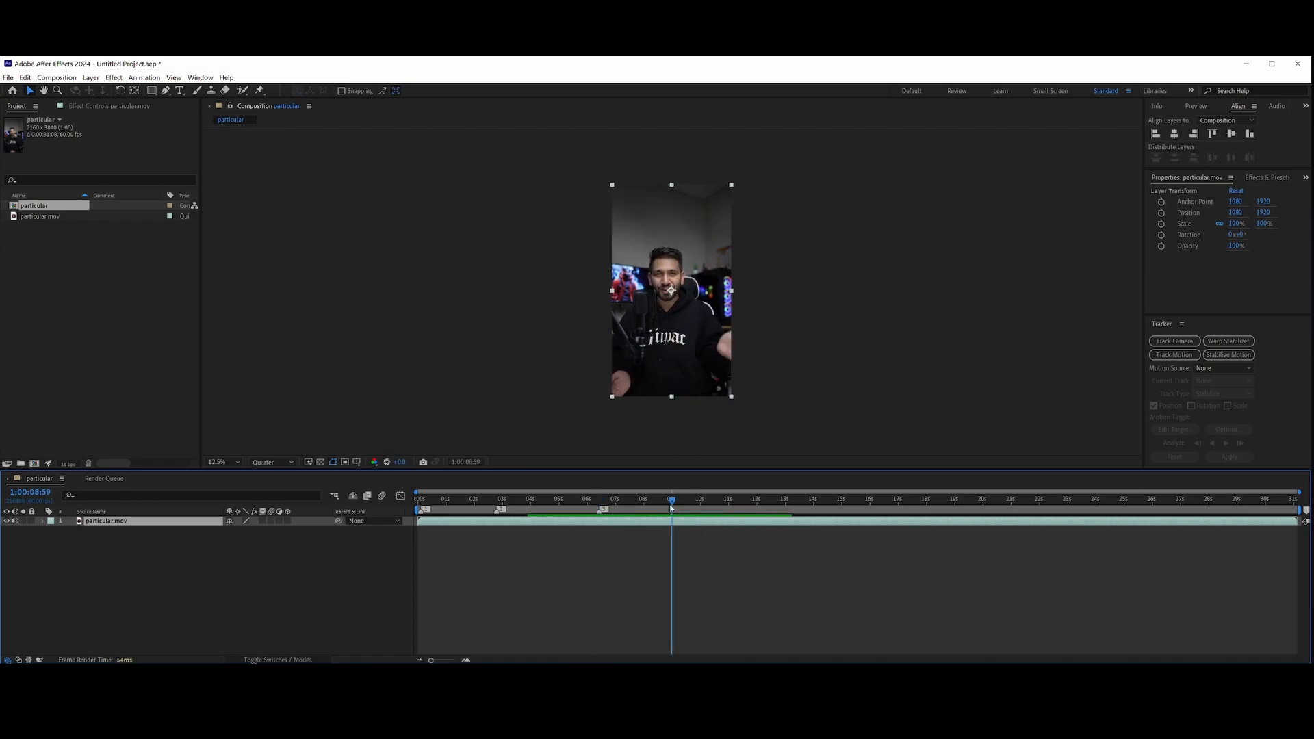
Add the particular composition to the render queue and set its output format to WAV audio
{"action": "left_click", "coordinate": [9, 77]}
{"action": "mouse_move", "coordinate": [103, 244]}
{"action": "left_click", "coordinate": [253, 245]}
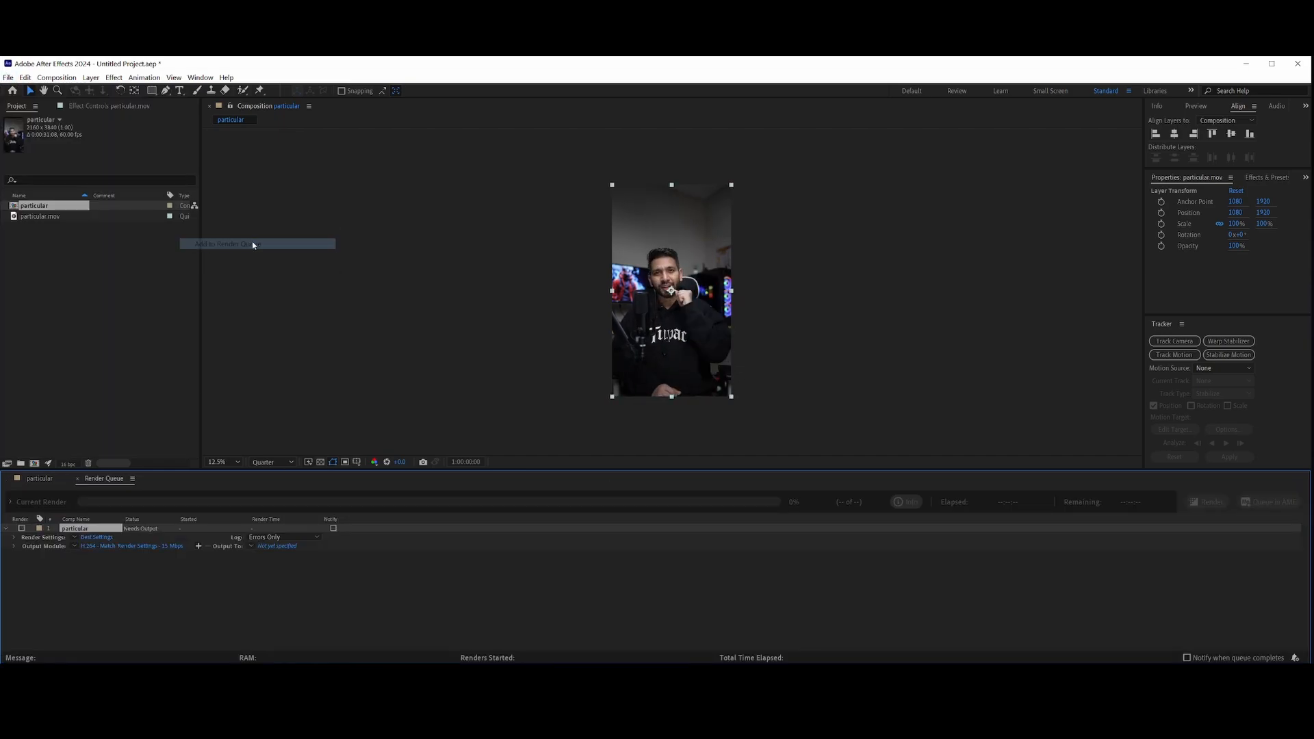
{"action": "left_click", "coordinate": [117, 548]}
{"action": "left_click", "coordinate": [89, 272]}
{"action": "left_click", "coordinate": [88, 446]}
{"action": "left_click", "coordinate": [221, 572]}
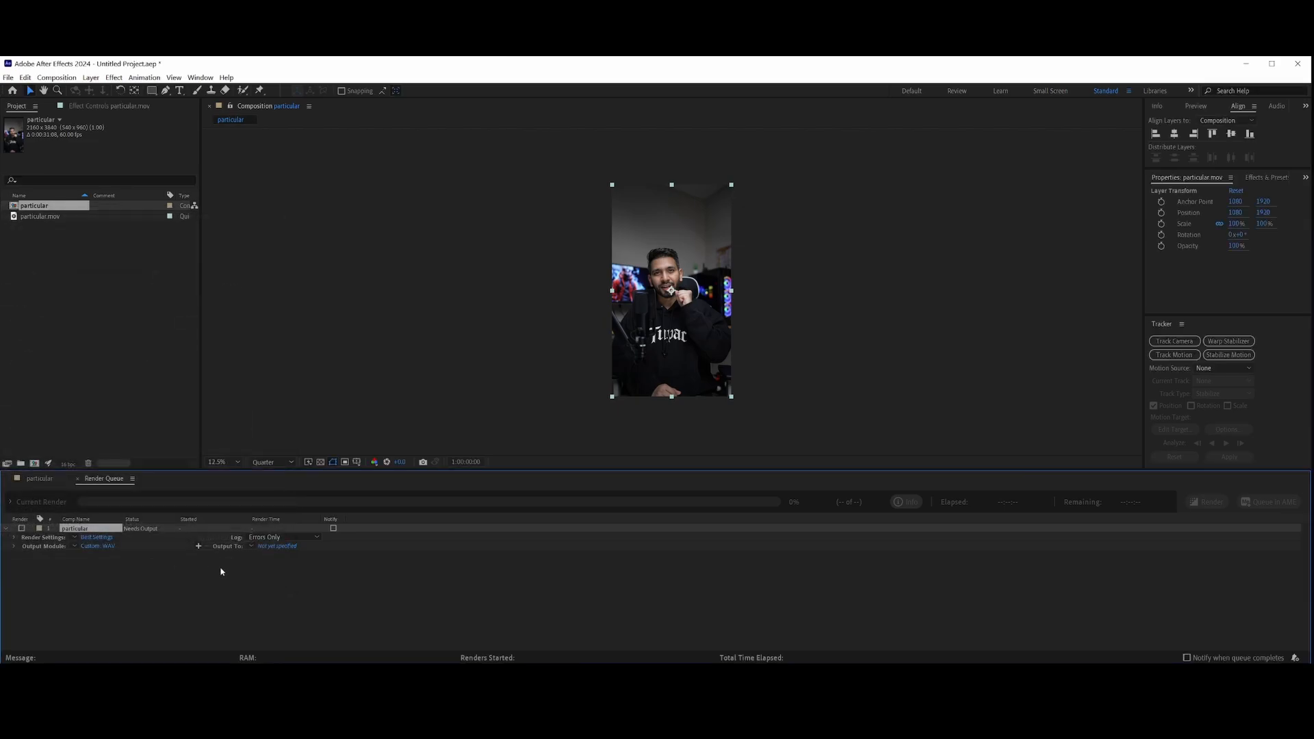
Set the render output file to particular.wav and render the queued composition
{"action": "left_click", "coordinate": [278, 546]}
{"action": "left_click", "coordinate": [566, 490]}
{"action": "left_click", "coordinate": [1207, 501]}
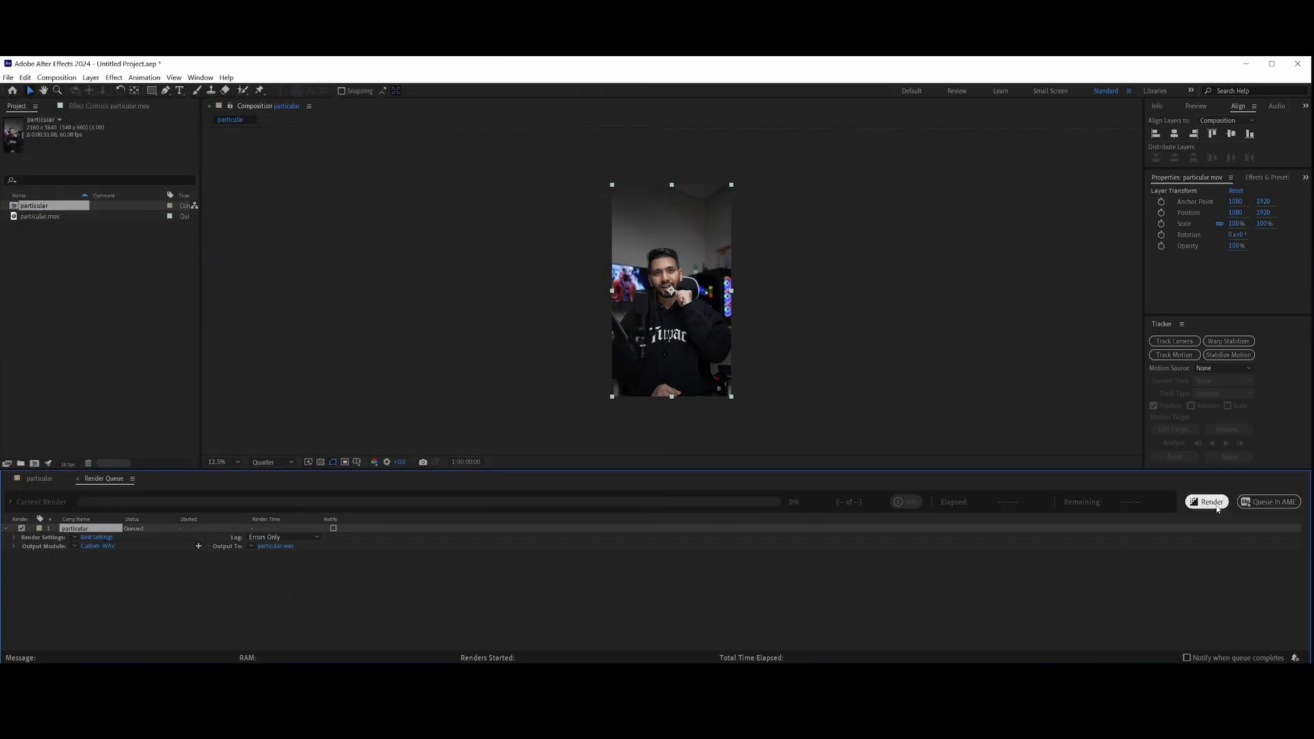
Remove the particular item from the render queue and close the queue
{"action": "left_click", "coordinate": [98, 531]}
{"action": "key", "text": "Delete"}
{"action": "left_click", "coordinate": [77, 479]}
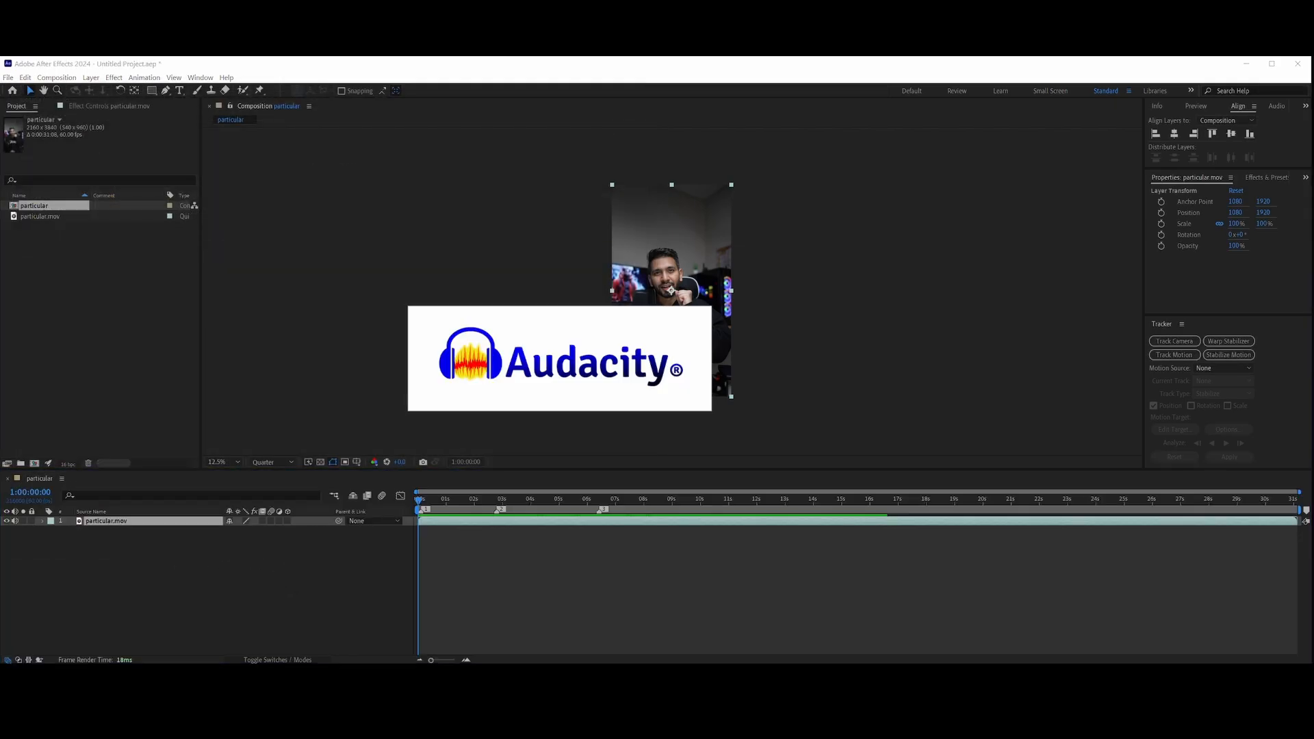
In Audacity, use the quiet stretch from 8.485 to 8.847 s for noise reduction and select the whole track
{"action": "scroll", "coordinate": [445, 304], "scroll_direction": "up", "scroll_amount": 5}
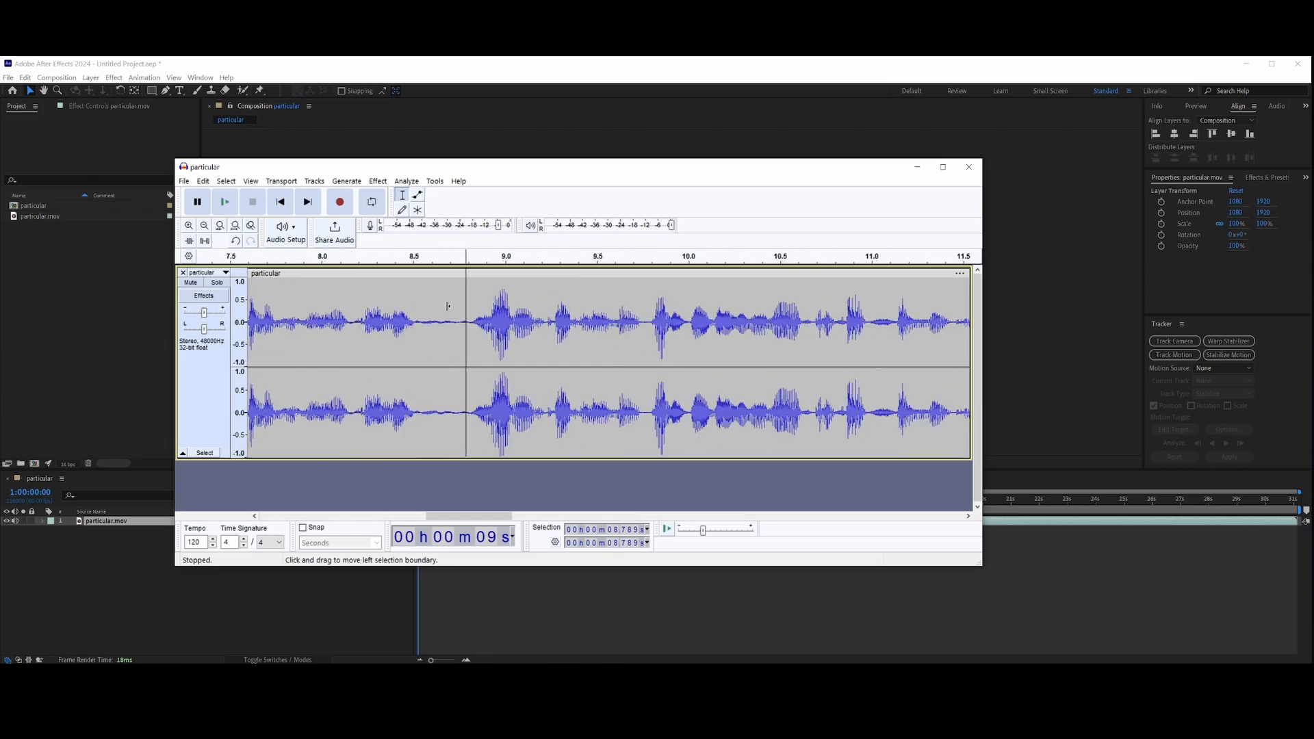
{"action": "left_click_drag", "start_coordinate": [393, 321], "coordinate": [581, 320]}
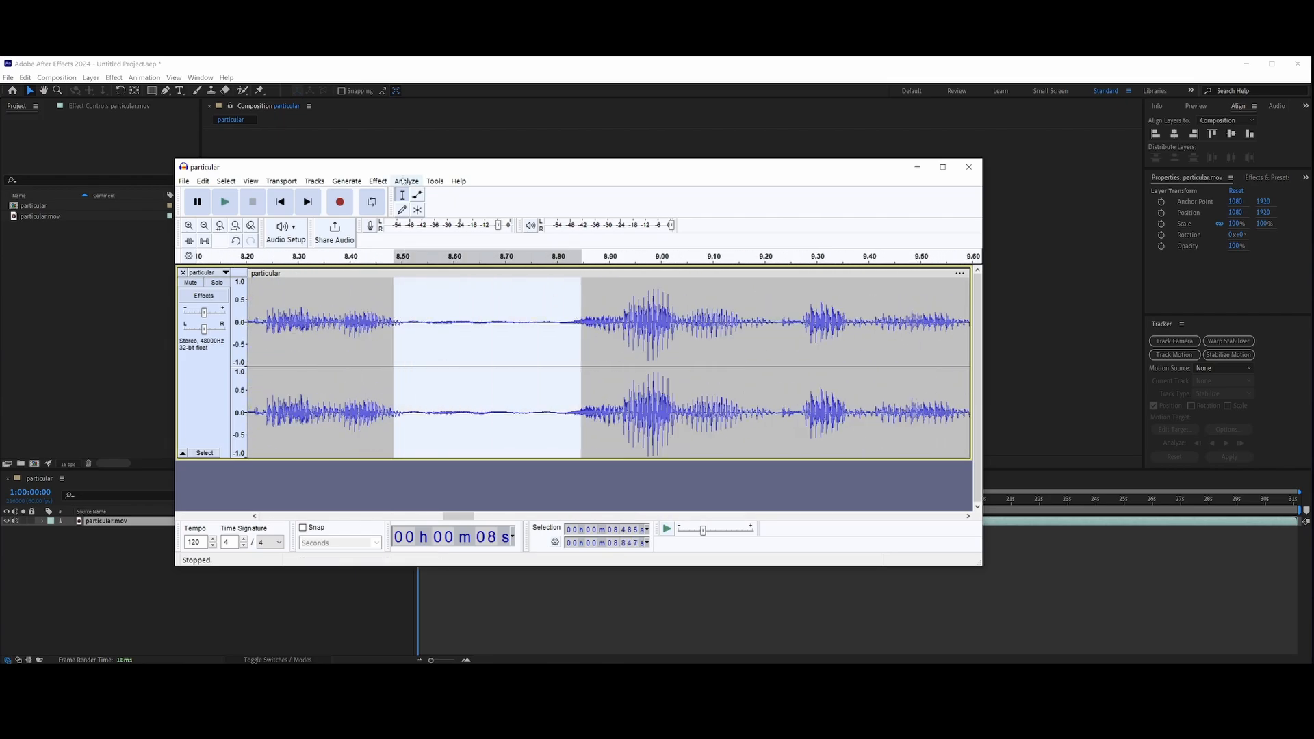
{"action": "left_click", "coordinate": [378, 181]}
{"action": "left_click", "coordinate": [440, 290]}
{"action": "left_click", "coordinate": [499, 308]}
{"action": "key", "text": "ctrl+a"}
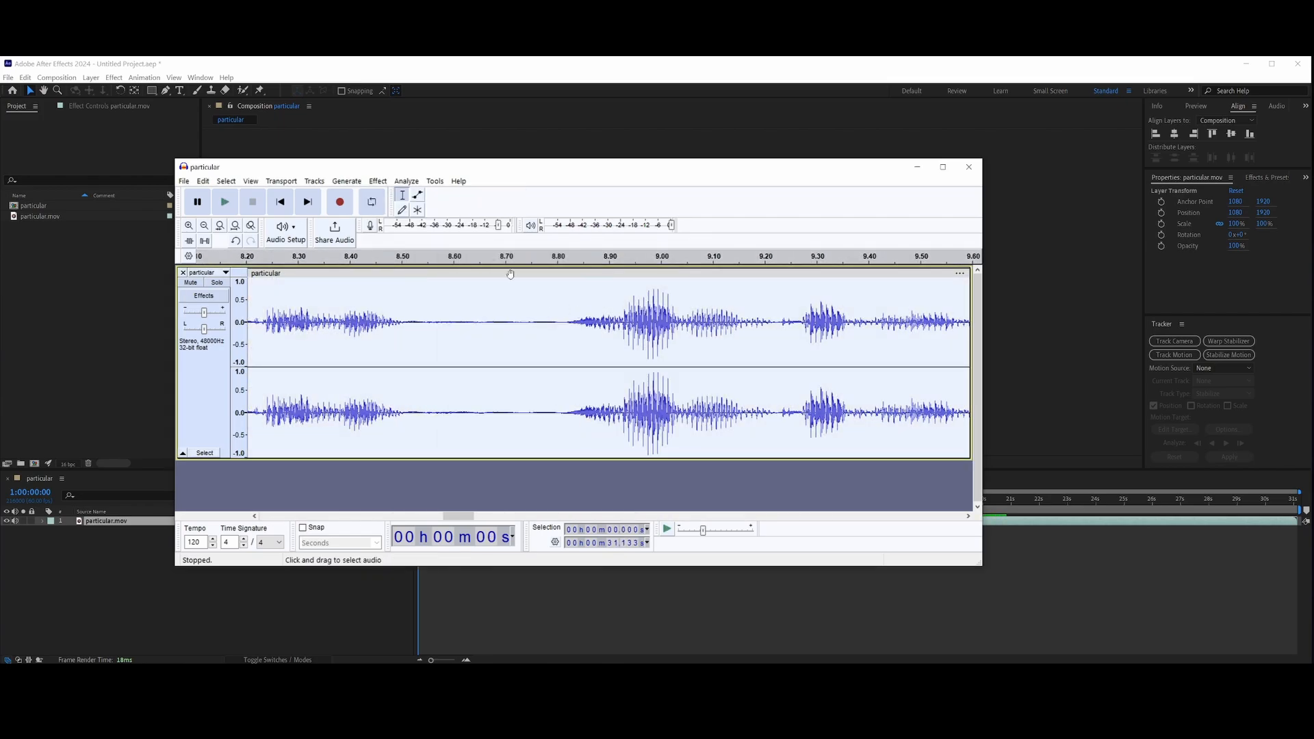
Apply Filter Curve EQ with the Bass Boost factory preset to the whole track
{"action": "left_click", "coordinate": [377, 181]}
{"action": "mouse_move", "coordinate": [444, 278]}
{"action": "left_click", "coordinate": [578, 287]}
{"action": "left_click", "coordinate": [368, 246]}
{"action": "mouse_move", "coordinate": [383, 301]}
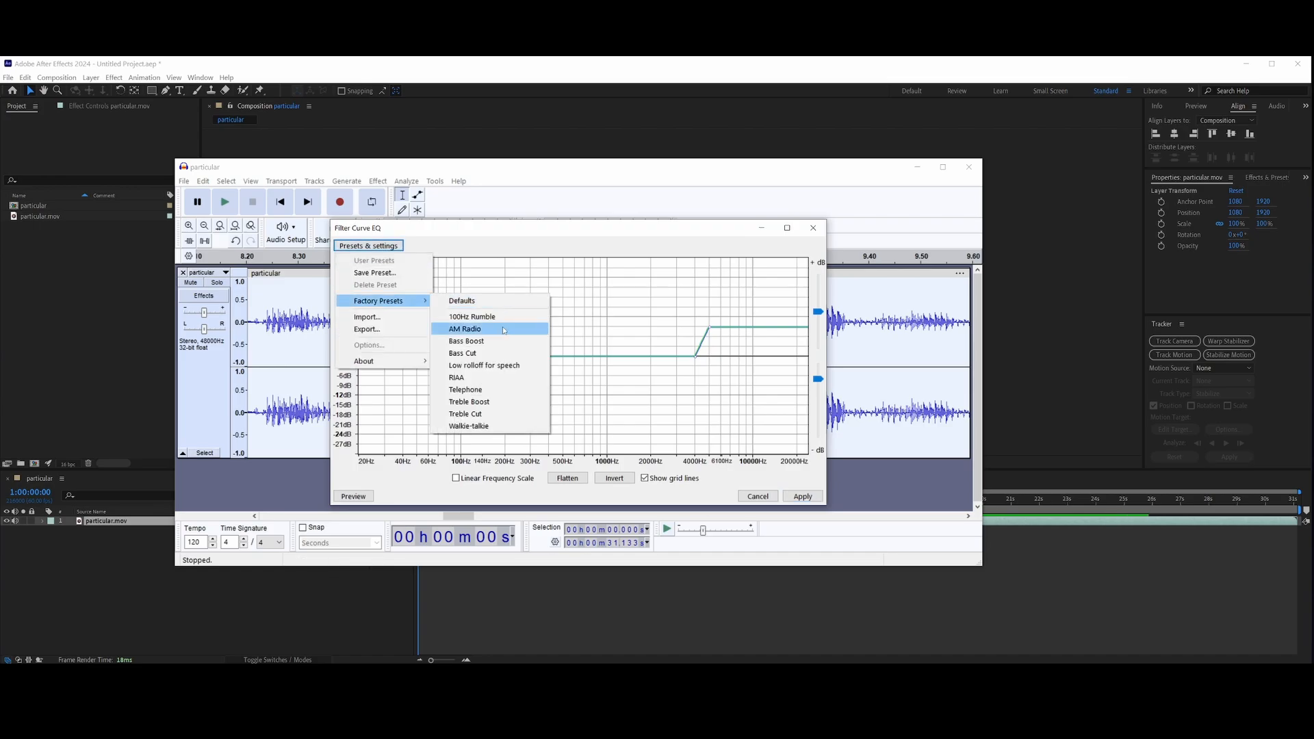
{"action": "left_click", "coordinate": [466, 340]}
{"action": "key", "text": "Return"}
Apply Filter Curve EQ with the Treble Boost factory preset to the whole track
{"action": "left_click", "coordinate": [378, 181]}
{"action": "mouse_move", "coordinate": [445, 278]}
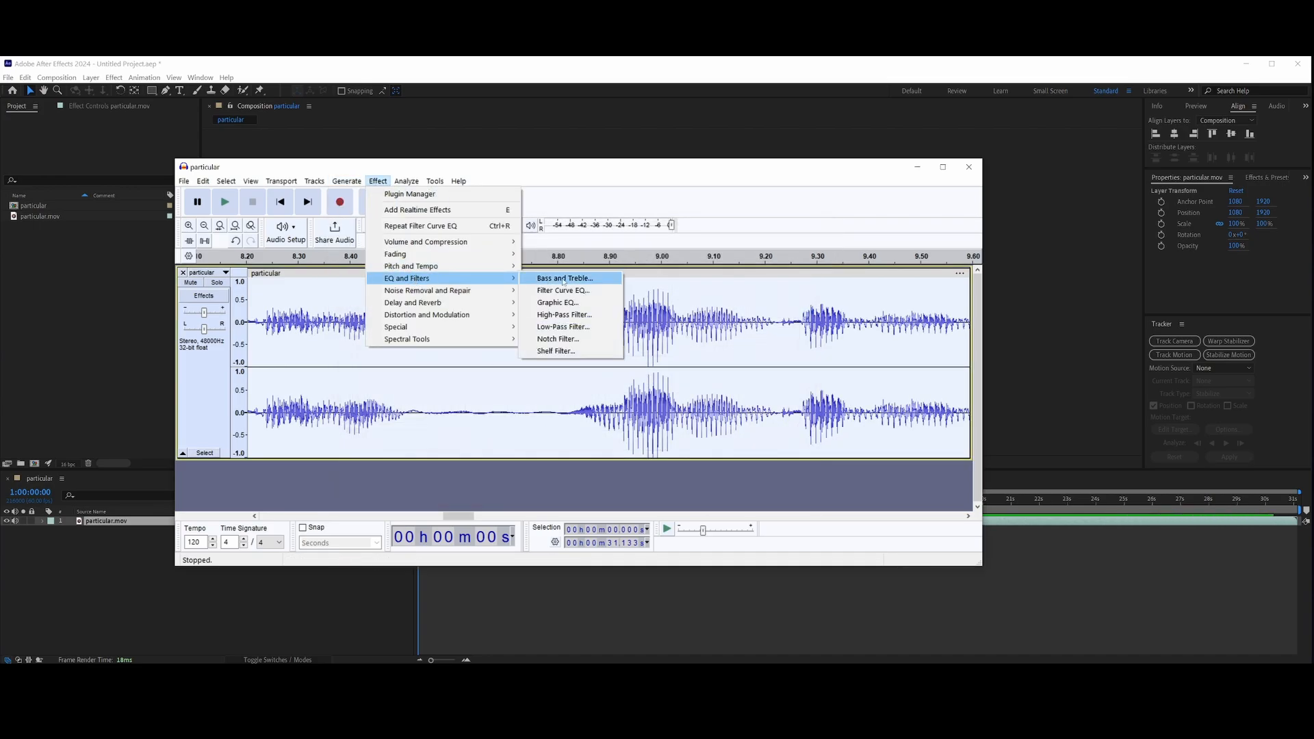
{"action": "left_click", "coordinate": [563, 290]}
{"action": "left_click", "coordinate": [368, 246]}
{"action": "mouse_move", "coordinate": [381, 299]}
{"action": "left_click", "coordinate": [485, 402]}
{"action": "key", "text": "Return"}
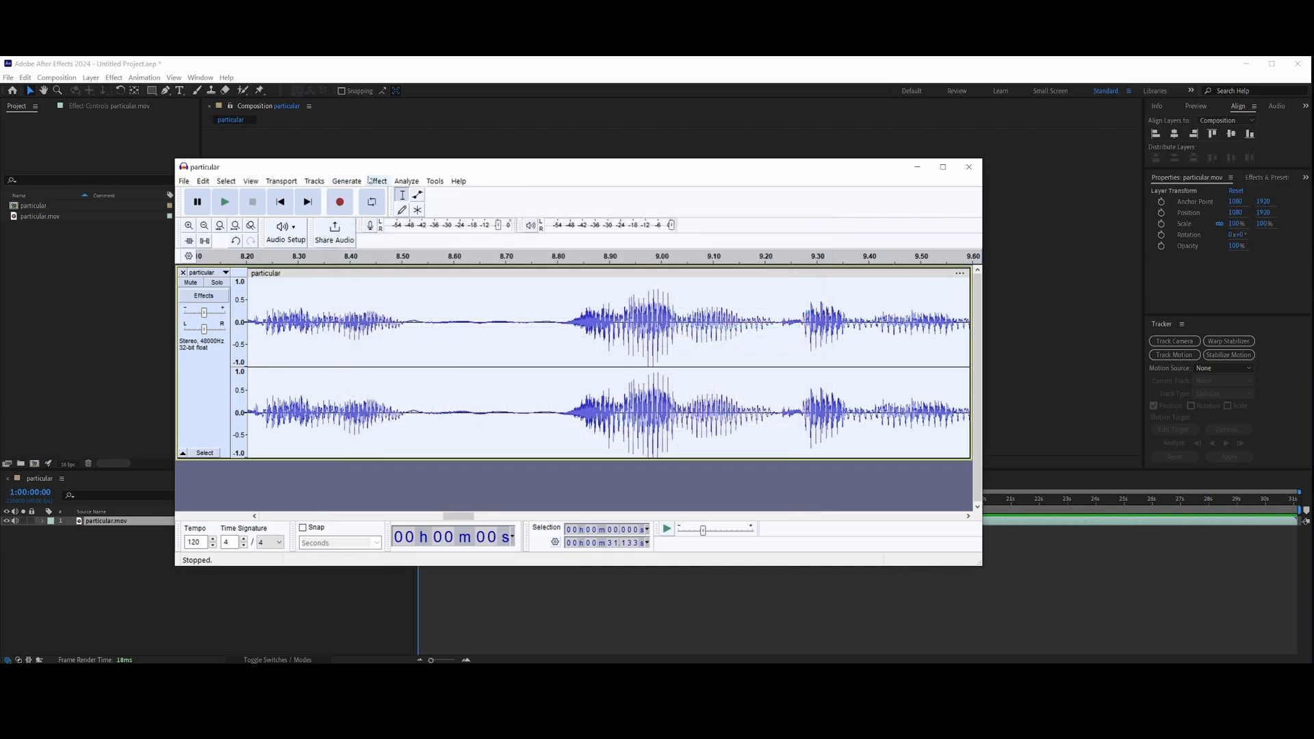
Apply Filter Curve EQ with the Low rolloff for speech factory preset to the whole track
{"action": "left_click", "coordinate": [373, 181]}
{"action": "mouse_move", "coordinate": [441, 276]}
{"action": "left_click", "coordinate": [563, 290]}
{"action": "left_click", "coordinate": [369, 246]}
{"action": "mouse_move", "coordinate": [382, 298]}
{"action": "left_click", "coordinate": [507, 366]}
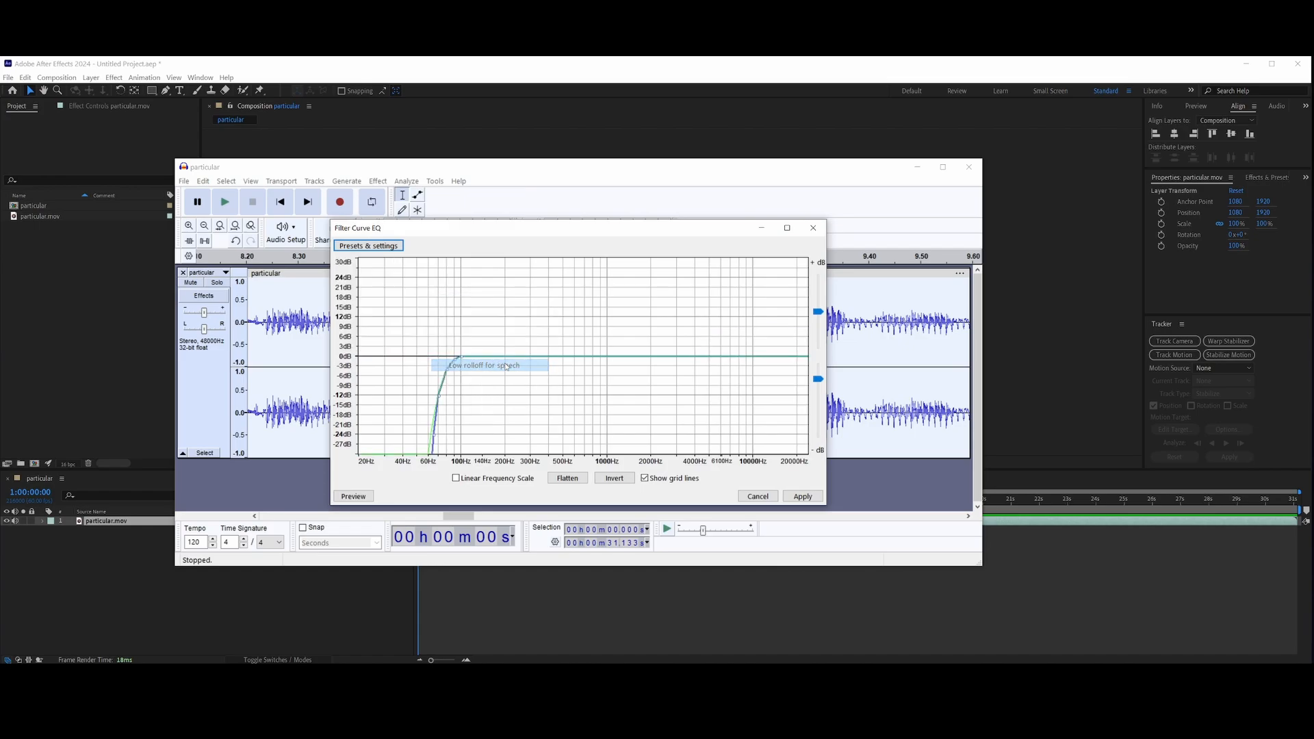
{"action": "key", "text": "Return"}
Apply the Compressor with a -10 dB threshold, -40 dB noise floor and 2:1 ratio, plus one further effect on the track
{"action": "left_click", "coordinate": [378, 181]}
{"action": "mouse_move", "coordinate": [445, 242]}
{"action": "left_click", "coordinate": [557, 252]}
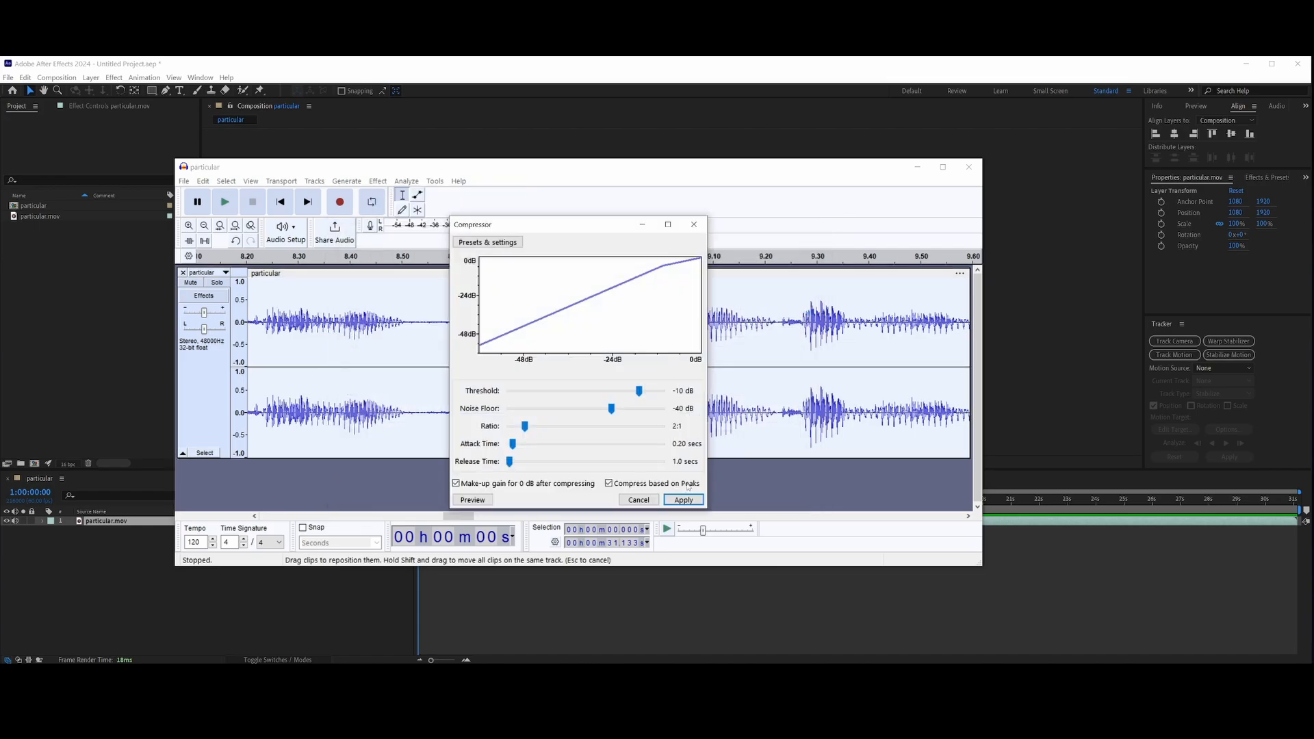
{"action": "left_click", "coordinate": [683, 499]}
{"action": "left_click", "coordinate": [378, 180]}
{"action": "left_click", "coordinate": [601, 288]}
{"action": "left_click", "coordinate": [667, 445]}
Play back the processed audio and export the track as aparticular.wav
{"action": "key", "text": "space"}
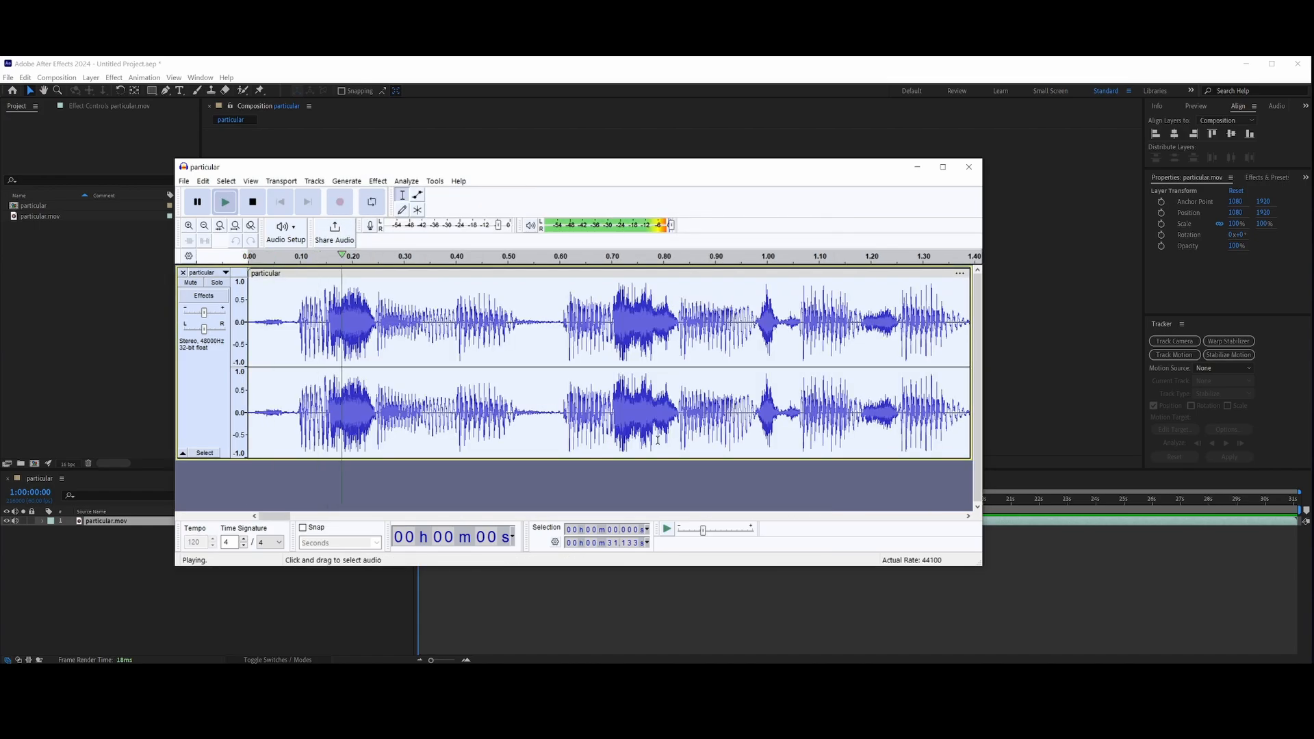
{"action": "key", "text": "space"}
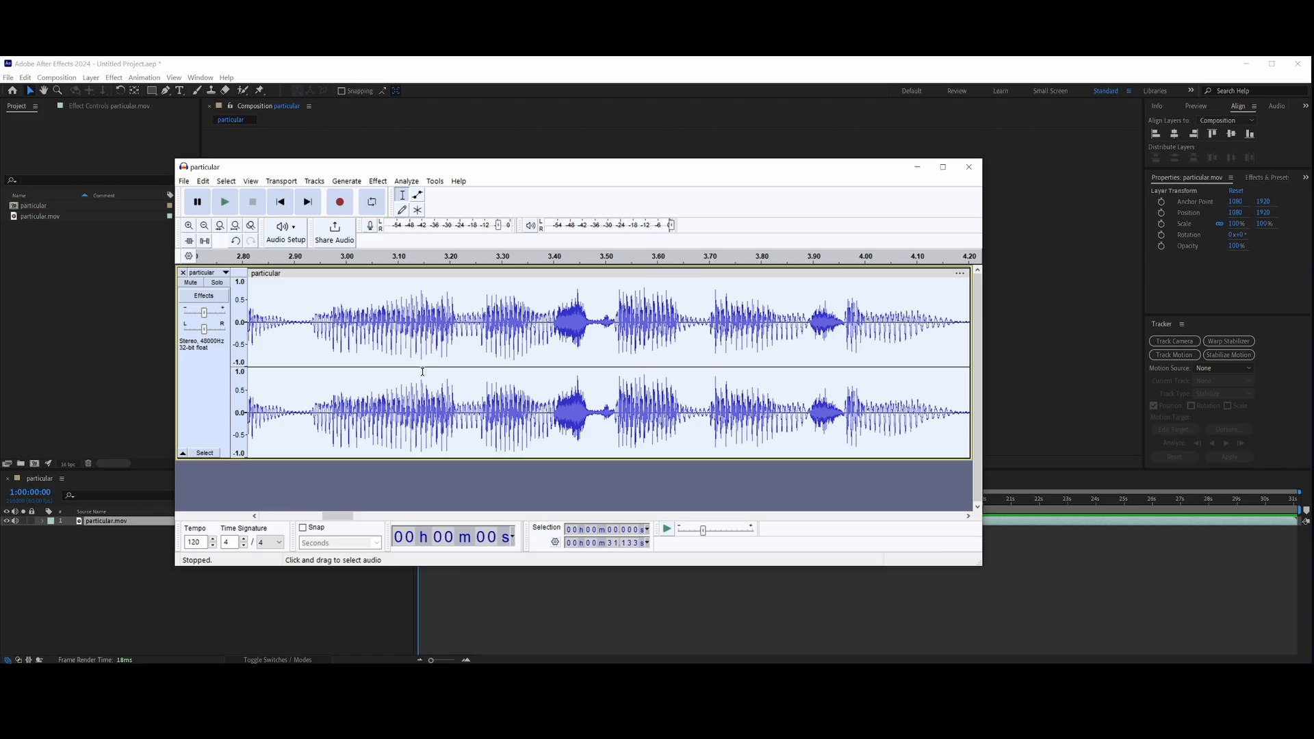
{"action": "left_click", "coordinate": [183, 181]}
{"action": "left_click", "coordinate": [219, 299]}
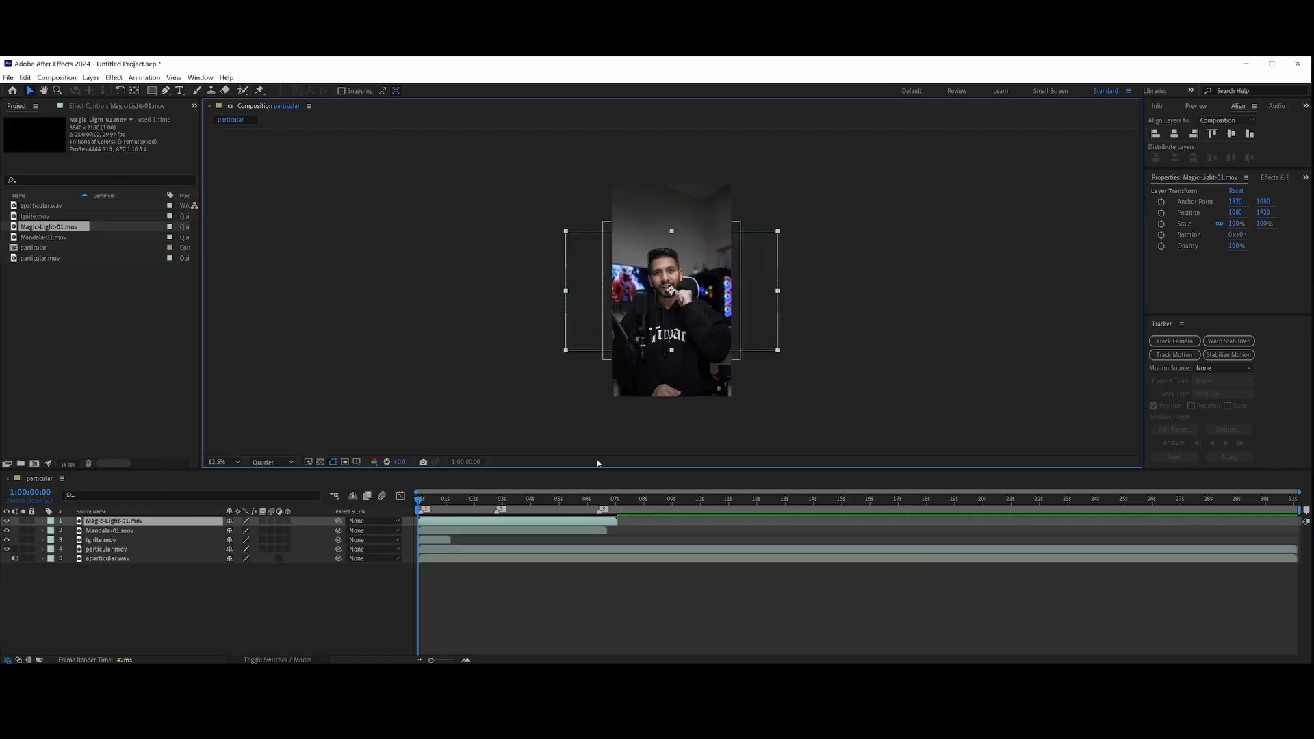
In After Effects, preview the stacked overlay clips, delete the Magic-Light-01.mov layer and replay from the start
{"action": "key", "text": "space"}
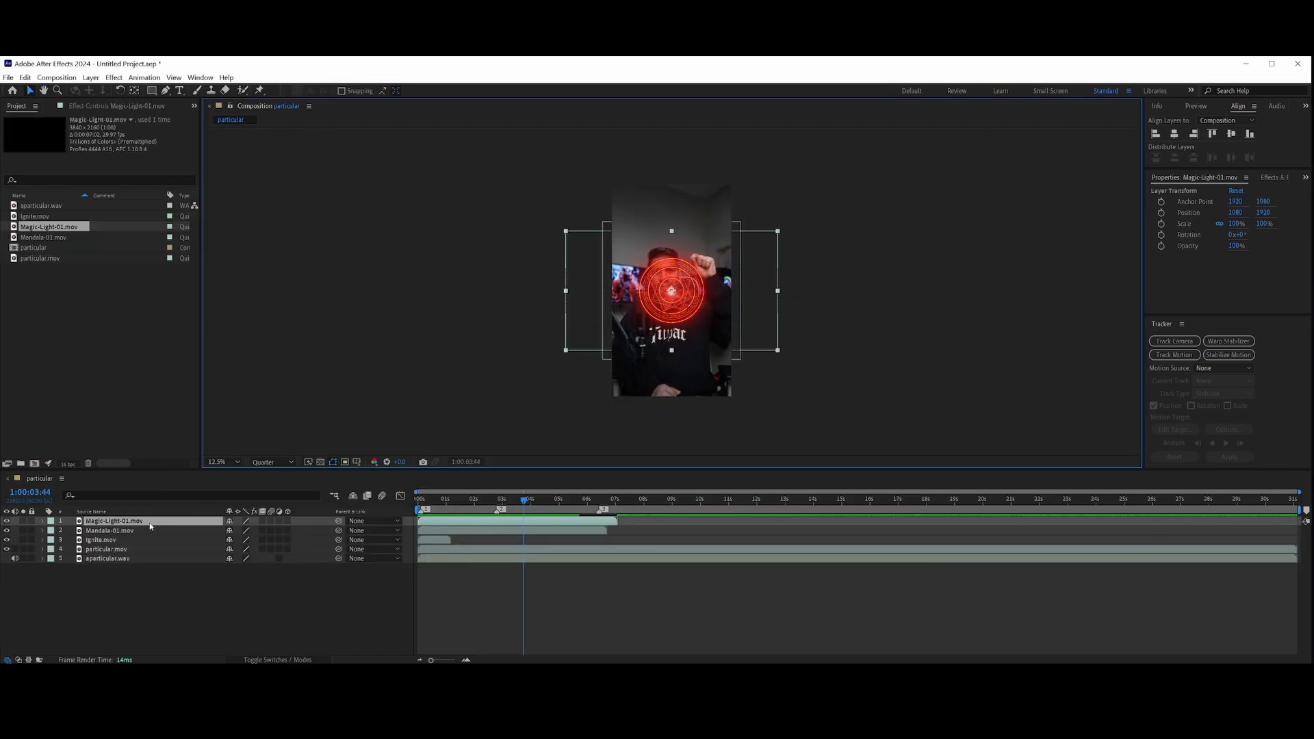
{"action": "key", "text": "Delete"}
{"action": "key", "text": "Home"}
{"action": "key", "text": "space"}
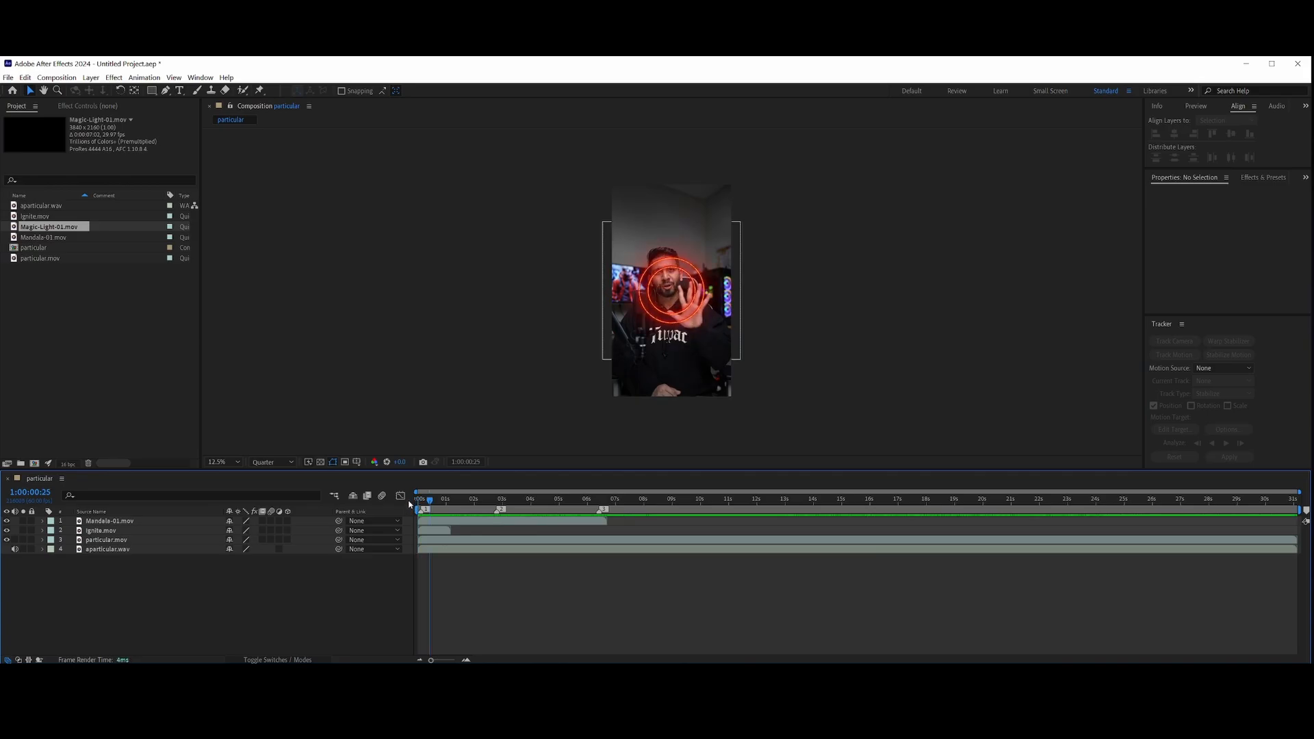
Move the Mandala-01.mov circle over the raised palm at 1:00:00:32
{"action": "scroll", "coordinate": [718, 320], "scroll_direction": "up", "scroll_amount": 4}
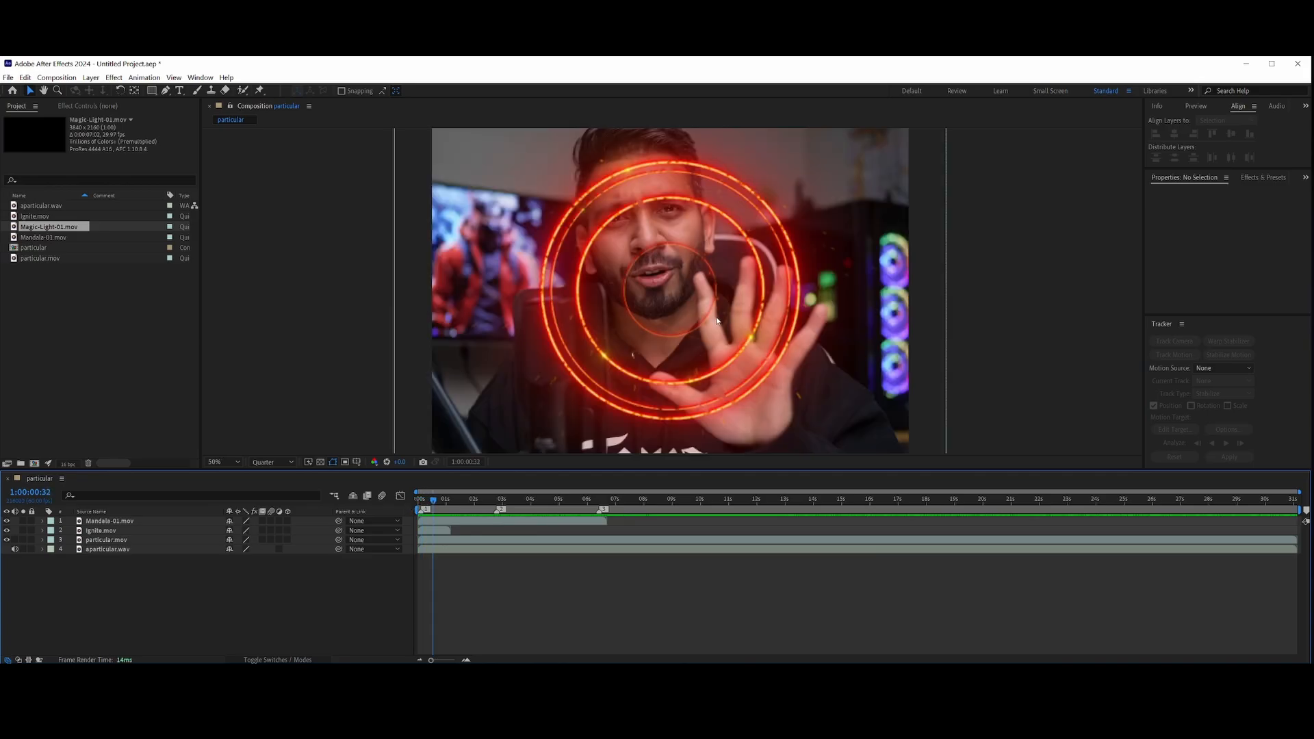
{"action": "left_click", "coordinate": [110, 521]}
{"action": "key", "text": "comma"}
{"action": "key", "text": "comma"}
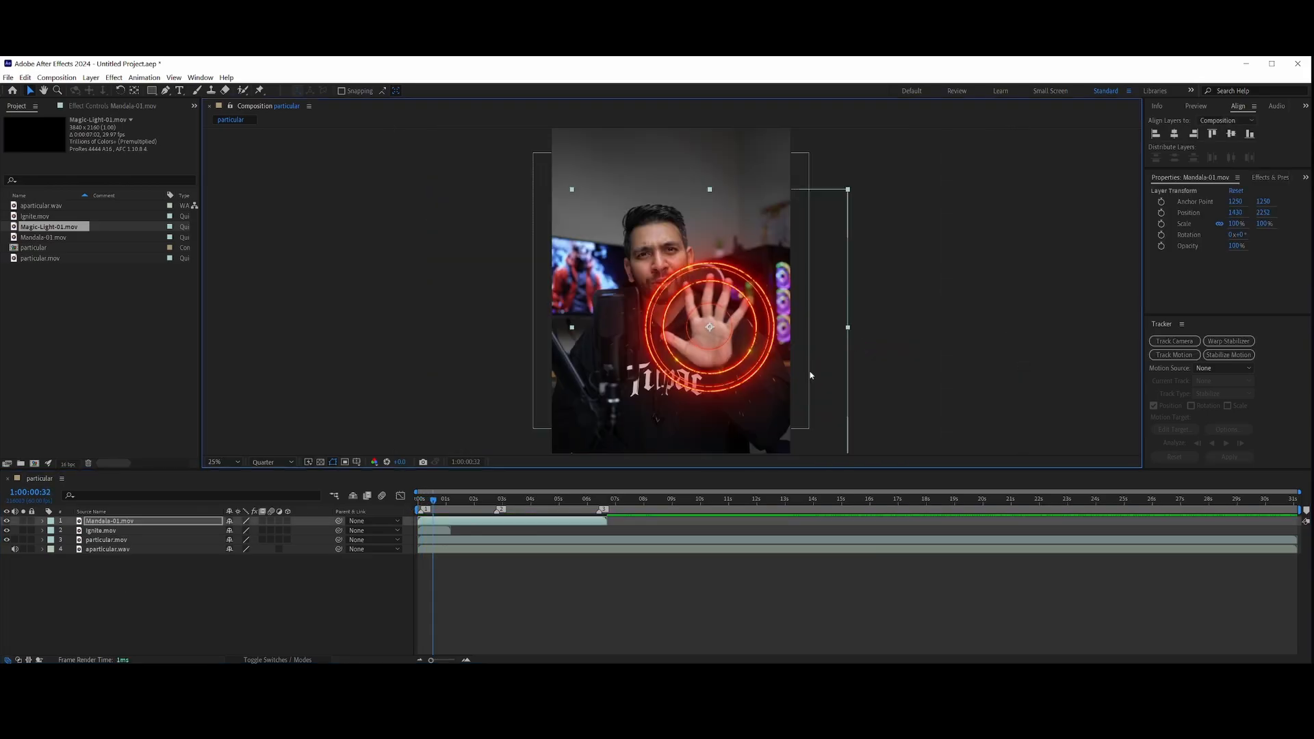
Place the Mandala-01.mov circle over the hand at 1:00:02:16 and set a Position keyframe at about 1426, 2331
{"action": "left_click_drag", "start_coordinate": [419, 504], "coordinate": [484, 524]}
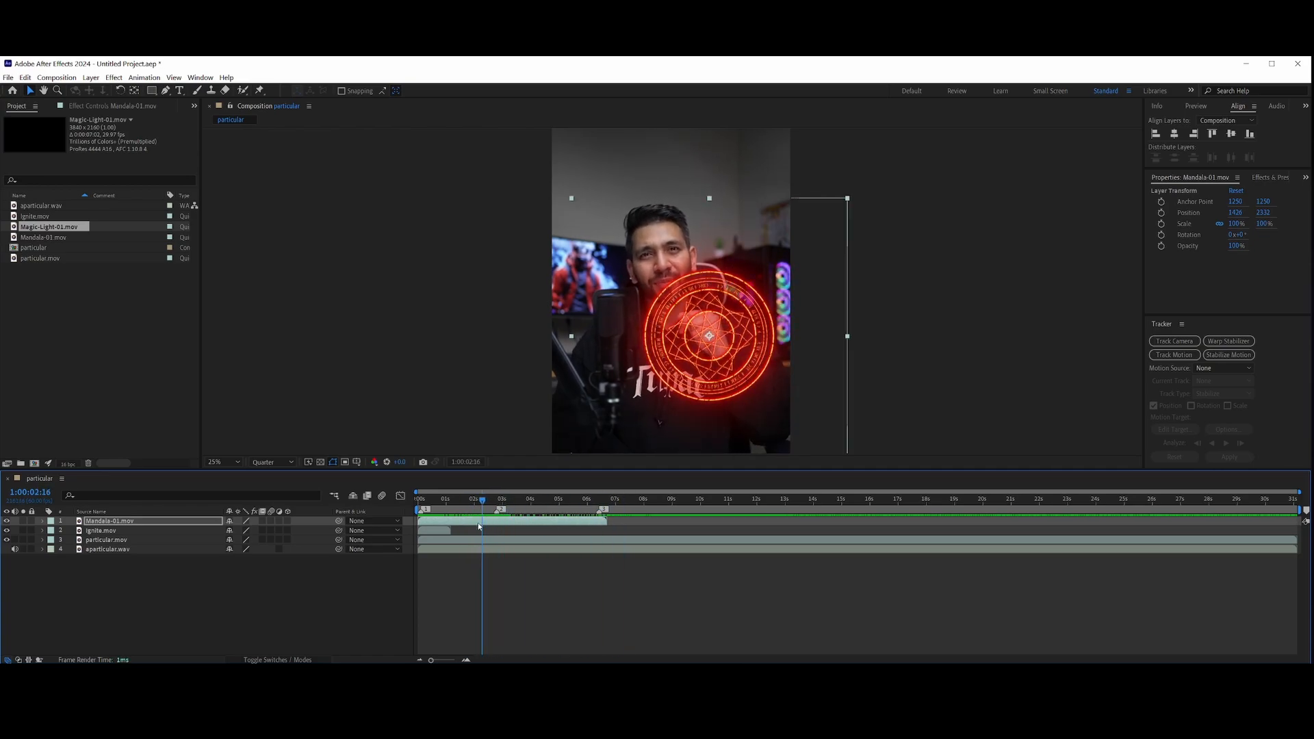
{"action": "key", "text": "p"}
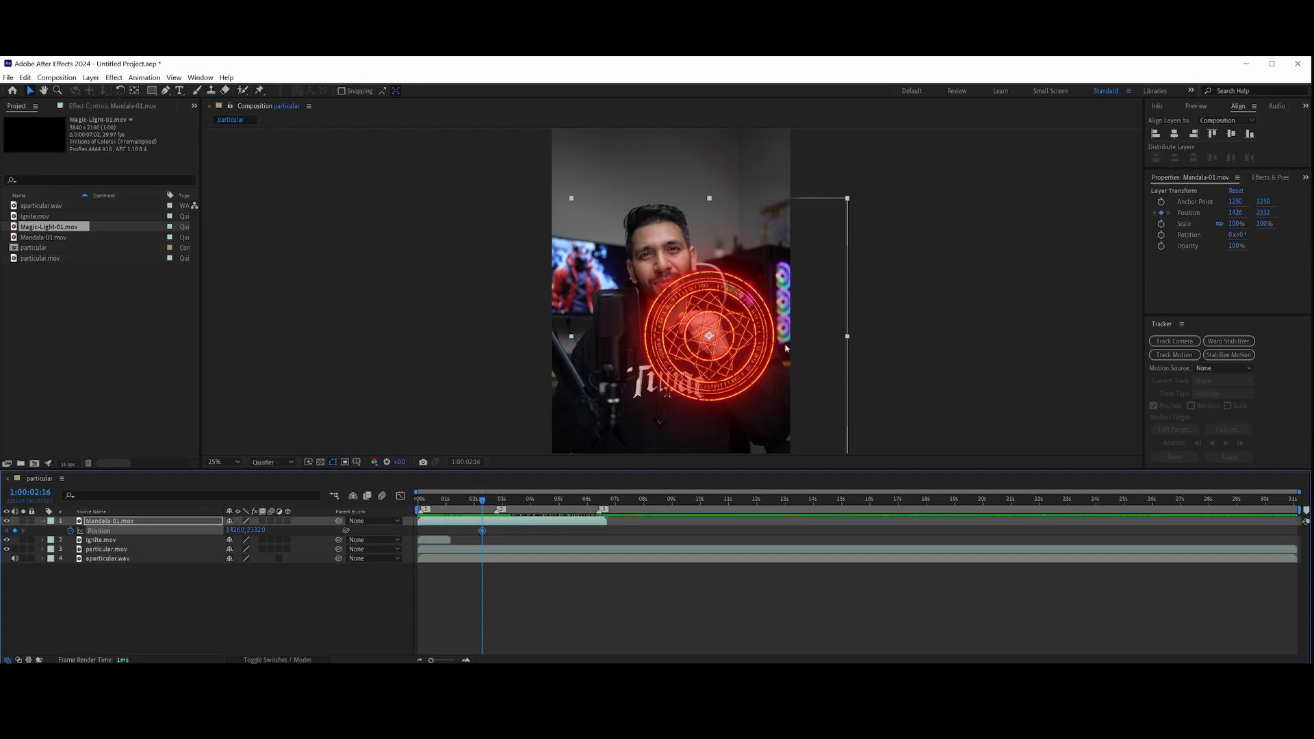
{"action": "scroll", "coordinate": [660, 324], "scroll_direction": "up", "scroll_amount": 2}
{"action": "left_click_drag", "start_coordinate": [887, 318], "coordinate": [848, 303]}
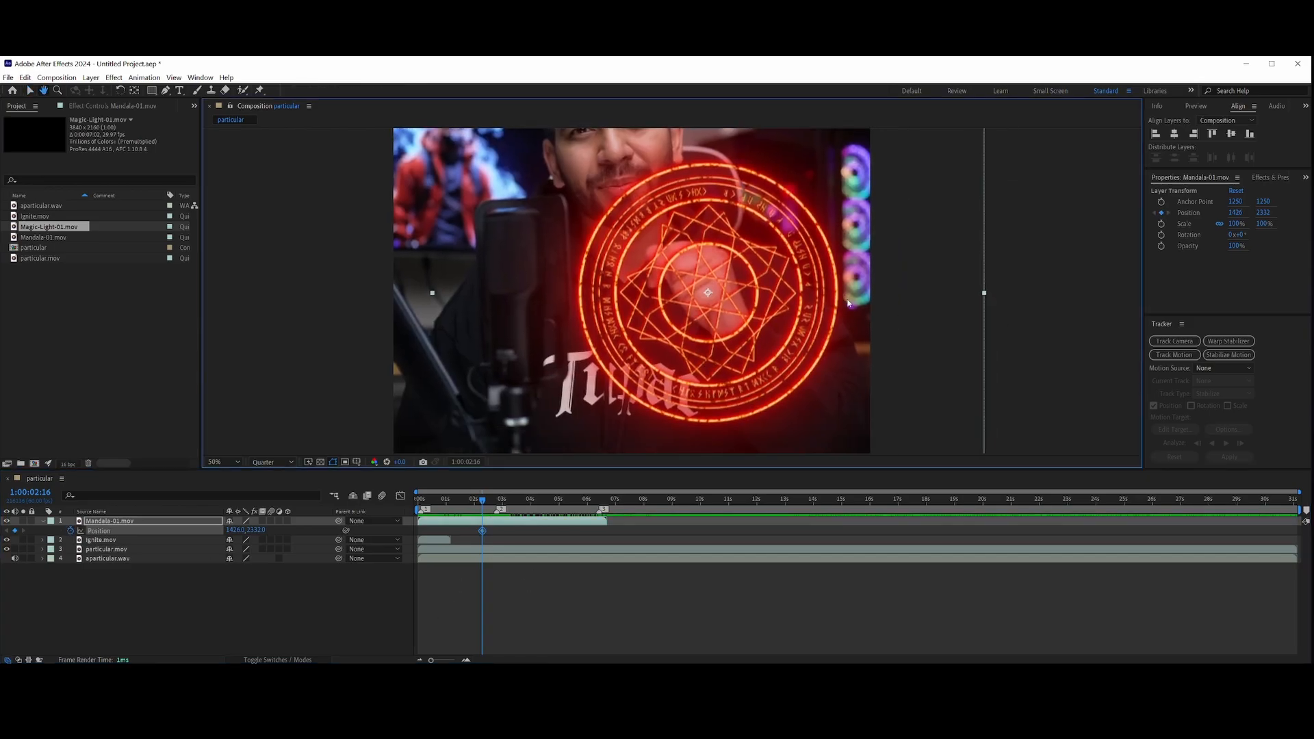
Step back to 1:00:02:02 and reposition the Mandala circle onto the palm to add a Position keyframe
{"action": "key", "text": "Page_Up"}
{"action": "key", "text": "Page_Up"}
{"action": "key", "text": "Page_Up"}
{"action": "key", "text": "Page_Up"}
{"action": "key", "text": "Page_Up"}
{"action": "key", "text": "Page_Up"}
{"action": "key", "text": "Page_Up"}
{"action": "key", "text": "Page_Up"}
{"action": "key", "text": "Page_Up"}
{"action": "key", "text": "Page_Up"}
{"action": "key", "text": "Page_Up"}
{"action": "key", "text": "Page_Up"}
{"action": "key", "text": "Page_Up"}
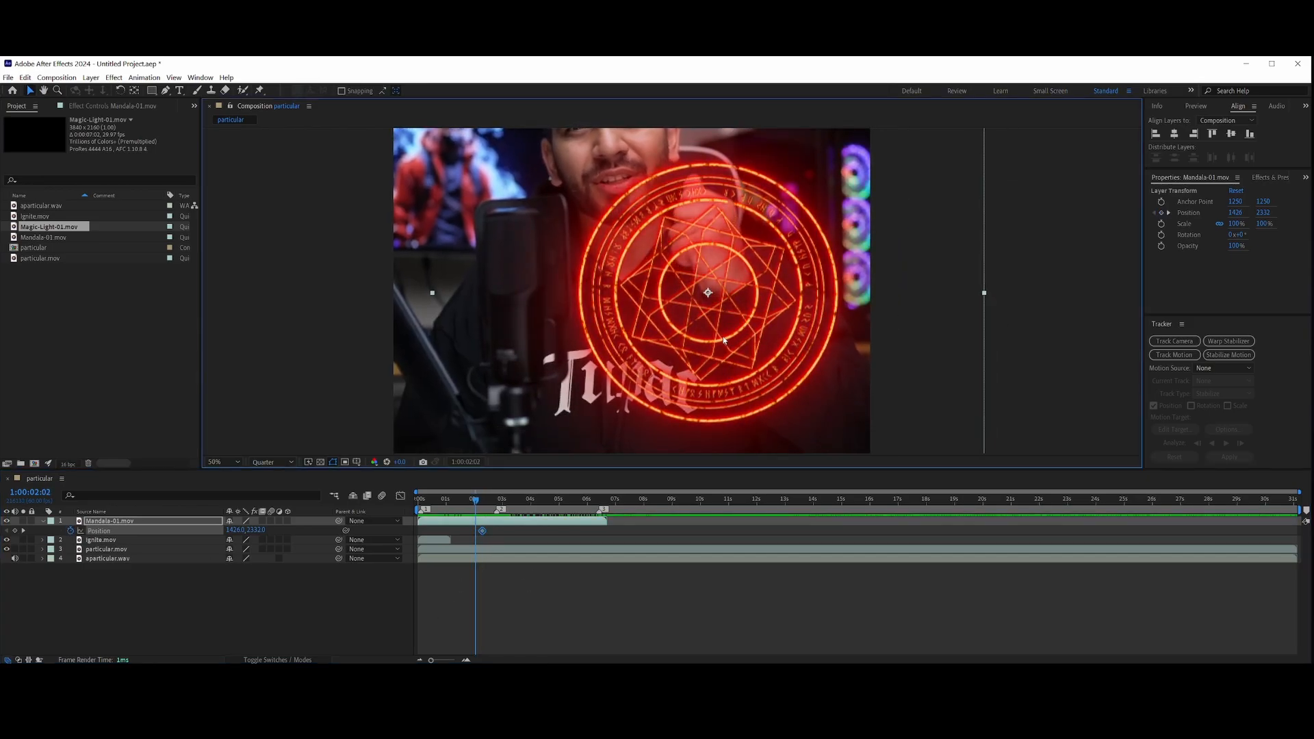
{"action": "left_click_drag", "start_coordinate": [724, 340], "coordinate": [734, 310]}
Step back frame by frame to 1:00:01:33, repositioning the Mandala circle over the moving palm to add Position keyframes
{"action": "key", "text": "Page_Up"}
{"action": "key", "text": "Page_Up"}
{"action": "key", "text": "Page_Up"}
{"action": "key", "text": "Page_Up"}
{"action": "key", "text": "Page_Up"}
{"action": "key", "text": "Page_Up"}
{"action": "key", "text": "Page_Up"}
{"action": "key", "text": "Page_Up"}
{"action": "key", "text": "Page_Up"}
{"action": "key", "text": "Page_Up"}
{"action": "key", "text": "Page_Up"}
{"action": "key", "text": "Page_Up"}
{"action": "key", "text": "Page_Up"}
{"action": "key", "text": "Page_Up"}
{"action": "key", "text": "Page_Up"}
{"action": "key", "text": "Page_Up"}
{"action": "key", "text": "Page_Up"}
{"action": "key", "text": "Page_Up"}
{"action": "key", "text": "Page_Up"}
{"action": "key", "text": "Page_Up"}
{"action": "key", "text": "Page_Up"}
{"action": "key", "text": "Page_Up"}
{"action": "key", "text": "Page_Up"}
{"action": "key", "text": "Page_Up"}
{"action": "key", "text": "Page_Up"}
{"action": "key", "text": "Page_Up"}
{"action": "key", "text": "Page_Up"}
{"action": "key", "text": "Page_Up"}
{"action": "key", "text": "Page_Up"}
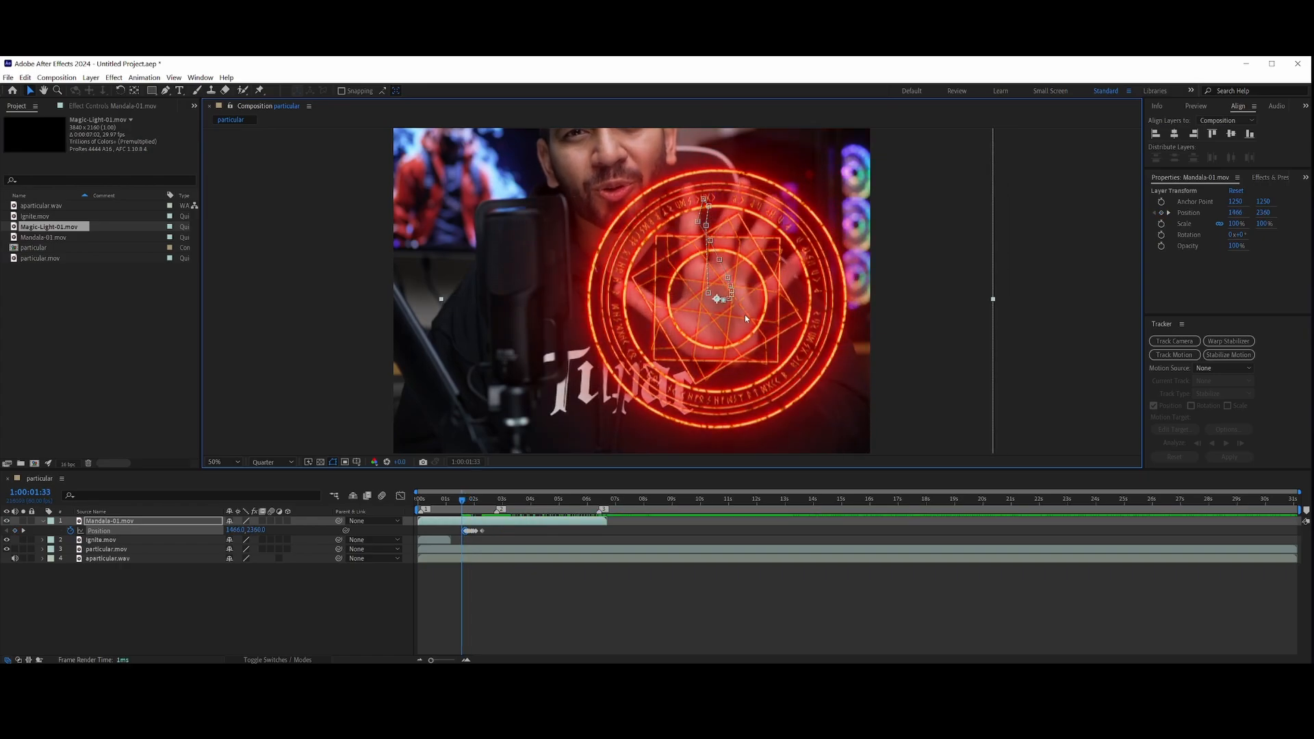
Continue keyframing the Mandala circle's Position over the open palm back to 1:00:00:39, reaching about 1436, 2342
{"action": "key", "text": "Page_Up"}
{"action": "key", "text": "Page_Up"}
{"action": "key", "text": "Page_Up"}
{"action": "key", "text": "Page_Up"}
{"action": "key", "text": "Page_Up"}
{"action": "key", "text": "Page_Up"}
{"action": "key", "text": "Page_Up"}
{"action": "key", "text": "Page_Up"}
{"action": "key", "text": "Page_Up"}
{"action": "key", "text": "Page_Up"}
{"action": "key", "text": "Page_Up"}
{"action": "key", "text": "Page_Up"}
{"action": "key", "text": "Page_Up"}
{"action": "left_click_drag", "start_coordinate": [744, 317], "coordinate": [739, 314]}
{"action": "key", "text": "Page_Up"}
{"action": "key", "text": "Page_Up"}
{"action": "key", "text": "Page_Up"}
{"action": "key", "text": "Page_Up"}
{"action": "key", "text": "Page_Up"}
{"action": "key", "text": "Page_Up"}
{"action": "key", "text": "Page_Up"}
{"action": "key", "text": "Page_Up"}
{"action": "key", "text": "Page_Up"}
{"action": "key", "text": "Page_Up"}
{"action": "key", "text": "Page_Up"}
{"action": "key", "text": "Page_Up"}
{"action": "key", "text": "Page_Up"}
{"action": "key", "text": "Page_Up"}
{"action": "key", "text": "Page_Up"}
{"action": "key", "text": "Page_Up"}
{"action": "key", "text": "Page_Up"}
{"action": "key", "text": "Page_Up"}
{"action": "key", "text": "Page_Up"}
{"action": "key", "text": "Page_Up"}
{"action": "key", "text": "Page_Up"}
{"action": "key", "text": "Page_Up"}
{"action": "key", "text": "Page_Up"}
{"action": "key", "text": "Page_Up"}
{"action": "key", "text": "Page_Up"}
{"action": "key", "text": "Page_Up"}
{"action": "key", "text": "Page_Up"}
{"action": "key", "text": "Page_Up"}
{"action": "key", "text": "Page_Up"}
{"action": "key", "text": "Page_Up"}
{"action": "key", "text": "Page_Up"}
{"action": "key", "text": "Page_Up"}
{"action": "key", "text": "Page_Up"}
{"action": "key", "text": "Page_Up"}
{"action": "key", "text": "Page_Up"}
{"action": "key", "text": "Page_Up"}
{"action": "key", "text": "Page_Up"}
{"action": "key", "text": "Page_Up"}
{"action": "key", "text": "Page_Up"}
{"action": "key", "text": "Page_Up"}
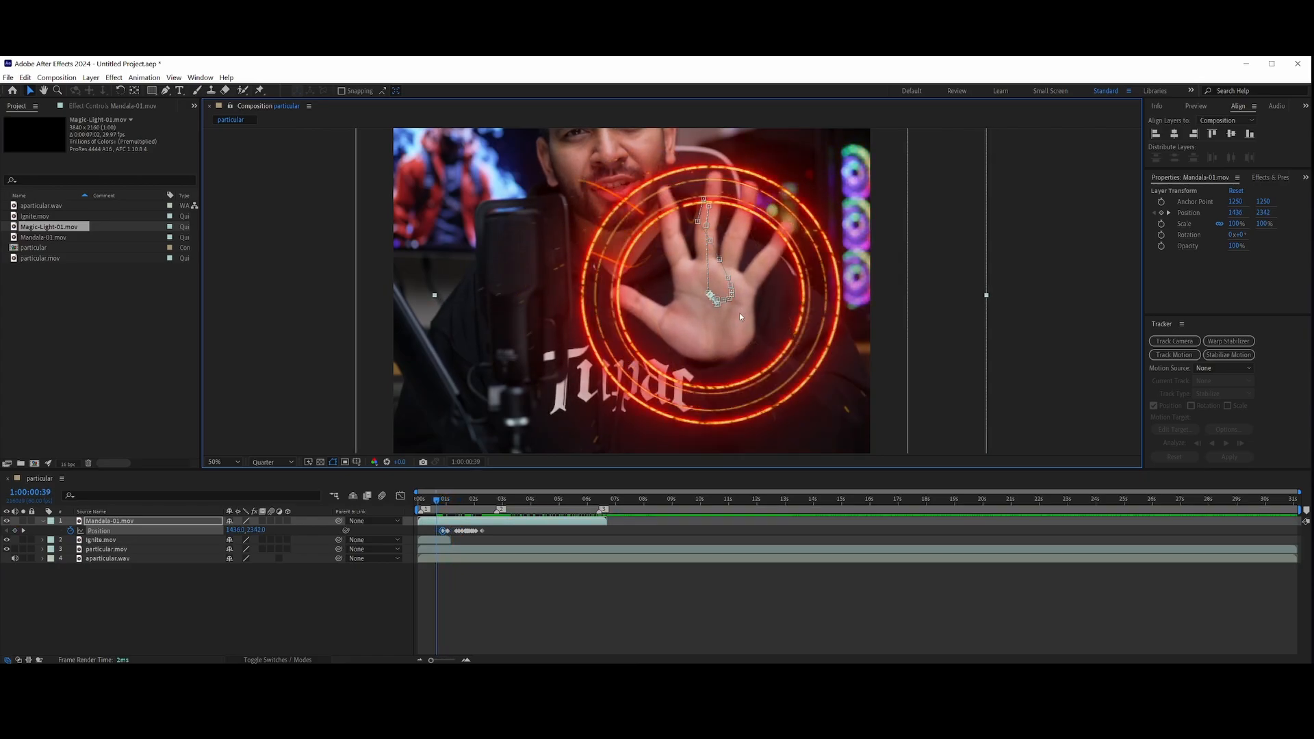
Keyframe the Mandala circle's Position along the rising hand back to the first frame, ending on the fist at about 1270, 2086
{"action": "key", "text": "Page_Up"}
{"action": "key", "text": "Page_Up"}
{"action": "key", "text": "Page_Up"}
{"action": "key", "text": "Page_Up"}
{"action": "key", "text": "Page_Up"}
{"action": "key", "text": "Page_Up"}
{"action": "key", "text": "Page_Up"}
{"action": "key", "text": "Page_Up"}
{"action": "key", "text": "Page_Up"}
{"action": "key", "text": "Page_Up"}
{"action": "key", "text": "Page_Up"}
{"action": "key", "text": "Page_Up"}
{"action": "key", "text": "Page_Up"}
{"action": "key", "text": "Page_Up"}
{"action": "key", "text": "Page_Up"}
{"action": "left_click_drag", "start_coordinate": [738, 310], "coordinate": [691, 244]}
{"action": "key", "text": "Page_Up"}
{"action": "key", "text": "Page_Up"}
{"action": "key", "text": "Page_Up"}
{"action": "key", "text": "Page_Up"}
{"action": "key", "text": "Page_Up"}
{"action": "key", "text": "Page_Up"}
{"action": "key", "text": "Page_Up"}
{"action": "key", "text": "Page_Up"}
{"action": "key", "text": "Page_Up"}
{"action": "key", "text": "Page_Up"}
{"action": "key", "text": "Page_Up"}
{"action": "key", "text": "Page_Up"}
{"action": "key", "text": "Page_Up"}
{"action": "key", "text": "Page_Up"}
{"action": "key", "text": "Page_Up"}
{"action": "key", "text": "Page_Up"}
{"action": "key", "text": "Page_Up"}
{"action": "key", "text": "Page_Up"}
{"action": "key", "text": "Page_Up"}
{"action": "key", "text": "Page_Up"}
{"action": "key", "text": "Page_Up"}
{"action": "key", "text": "Page_Up"}
{"action": "key", "text": "Page_Up"}
{"action": "key", "text": "Page_Up"}
{"action": "key", "text": "shift+Up"}
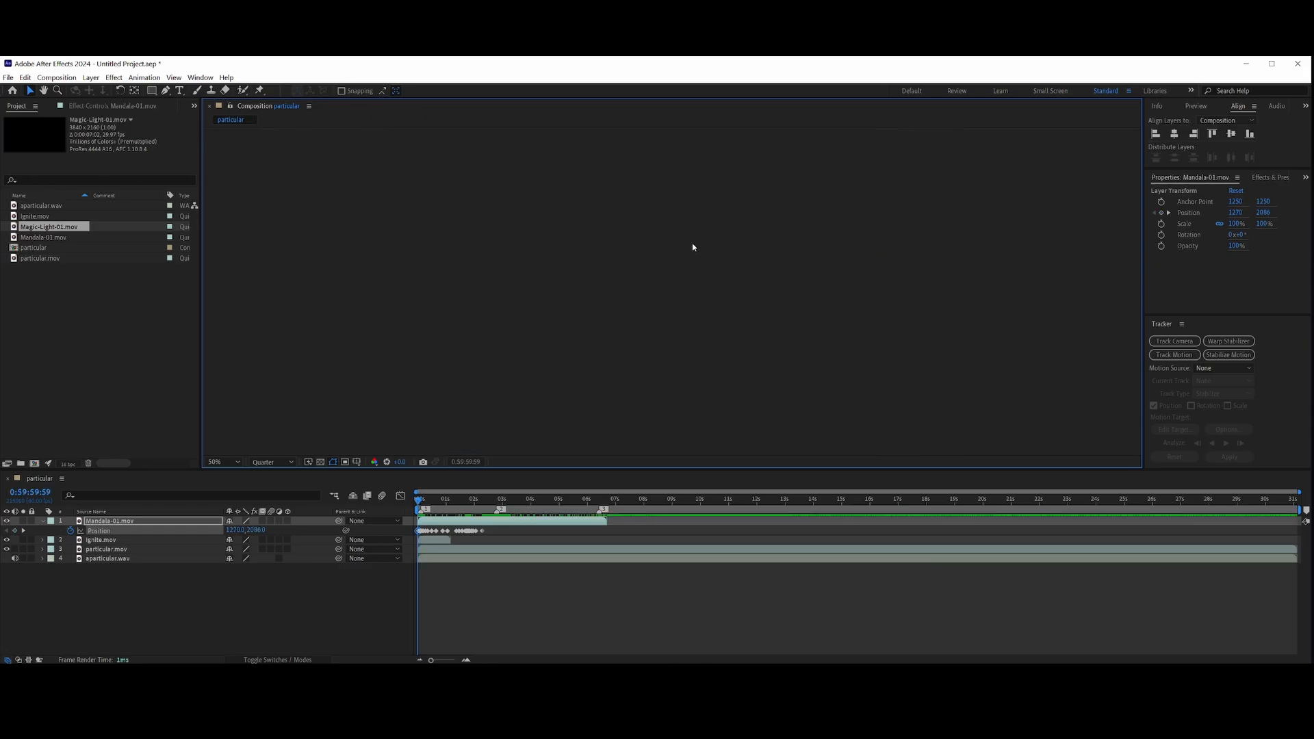
Move the Ignite.mov layer above Mandala-01.mov, preview the opening and shift the Ignite clip slightly earlier
{"action": "left_click_drag", "start_coordinate": [103, 540], "coordinate": [145, 519]}
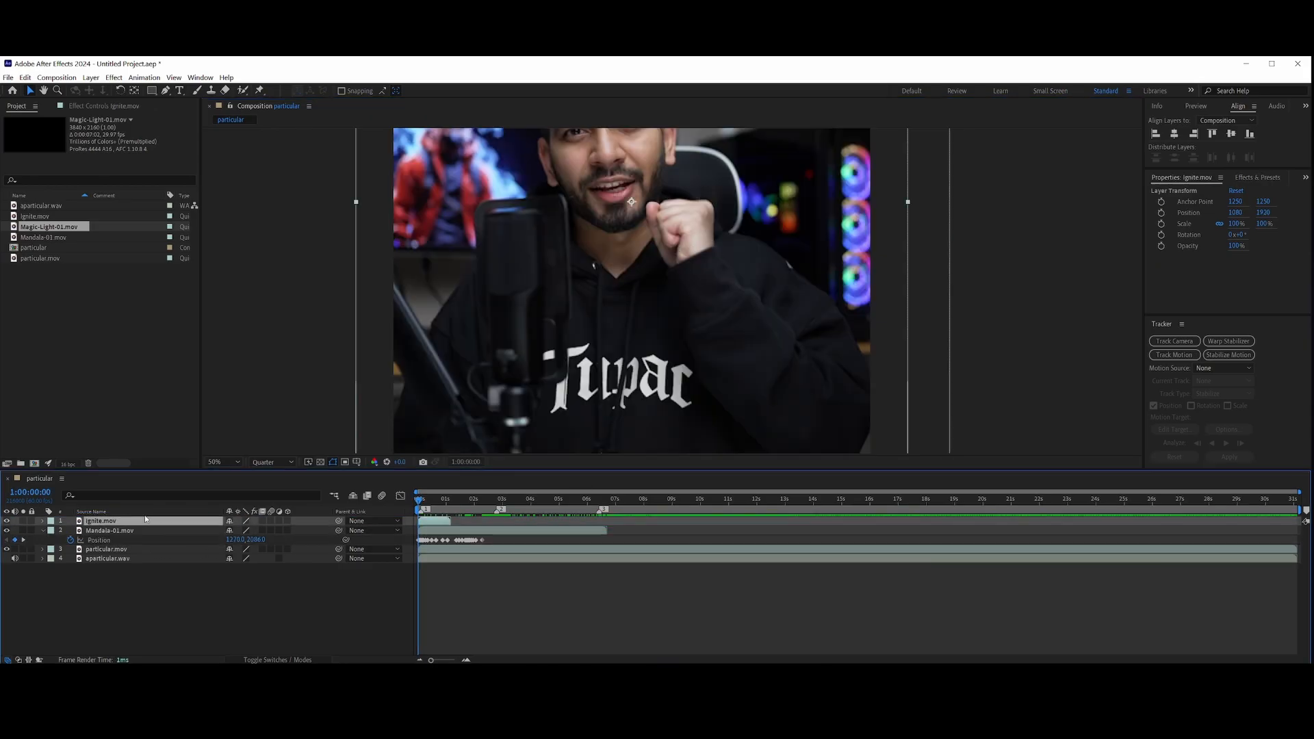
{"action": "key", "text": "space"}
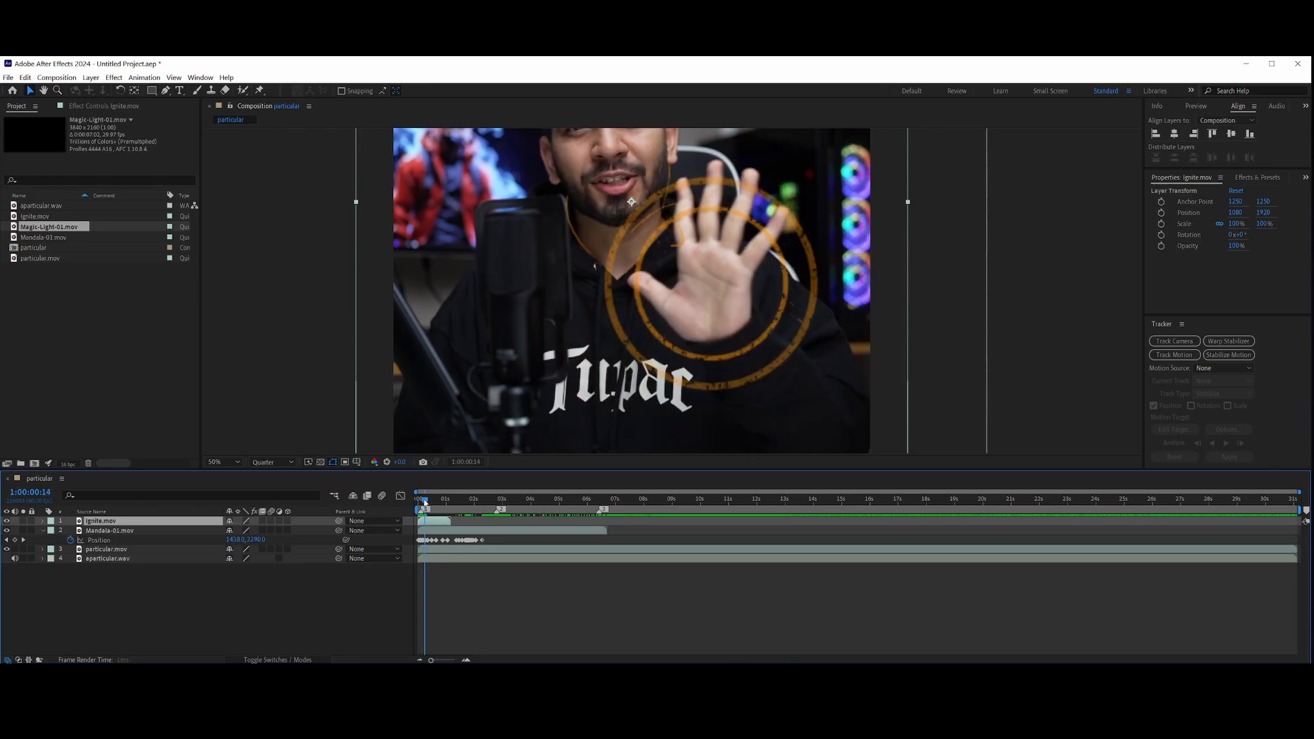
{"action": "key", "text": "space"}
{"action": "left_click_drag", "start_coordinate": [427, 522], "coordinate": [422, 523]}
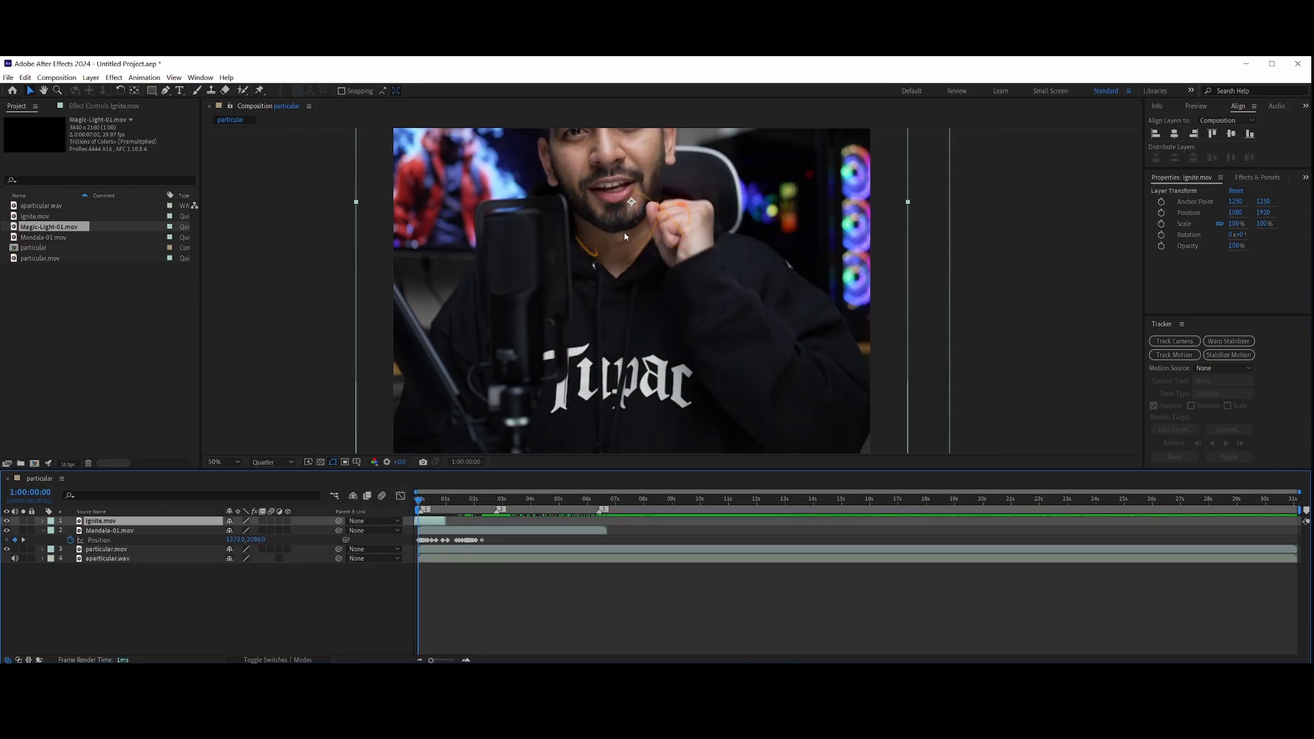
Keyframe Ignite.mov's Position to follow the hand: about 1320, 1962 at the start, about 1256, 2028 at 1:00:00:05, then about 1404, 2280 over the open palm
{"action": "left_click_drag", "start_coordinate": [625, 237], "coordinate": [677, 246]}
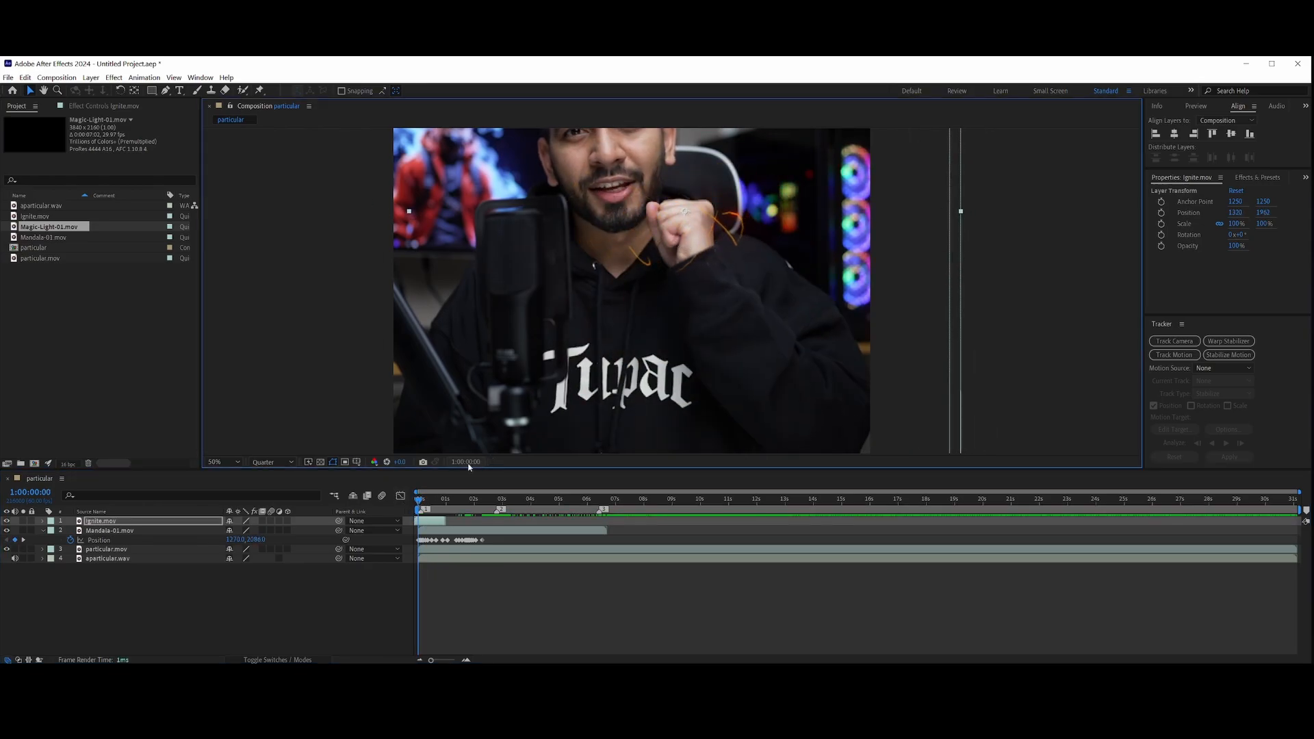
{"action": "key", "text": "alt+shift+p"}
{"action": "key", "text": "Page_Down"}
{"action": "key", "text": "Page_Down"}
{"action": "key", "text": "Page_Down"}
{"action": "key", "text": "Page_Down"}
{"action": "key", "text": "Page_Down"}
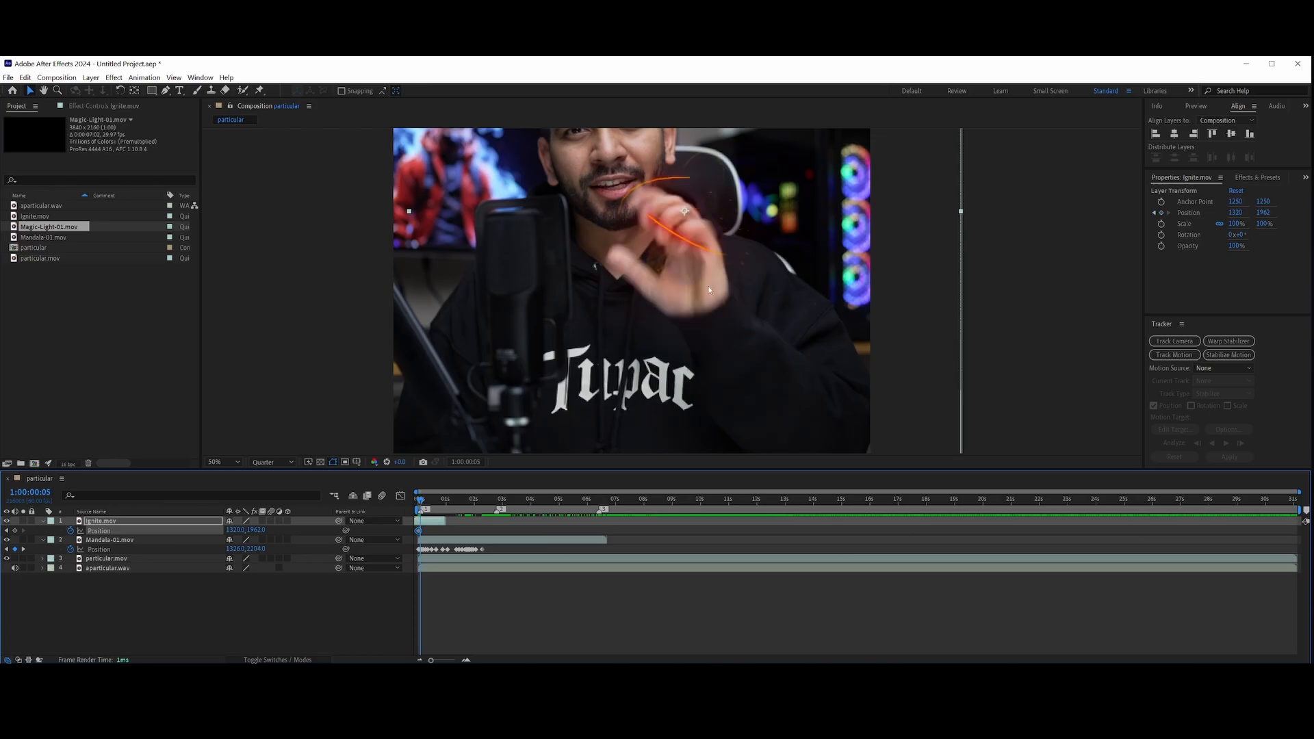
{"action": "left_click_drag", "start_coordinate": [693, 257], "coordinate": [683, 274]}
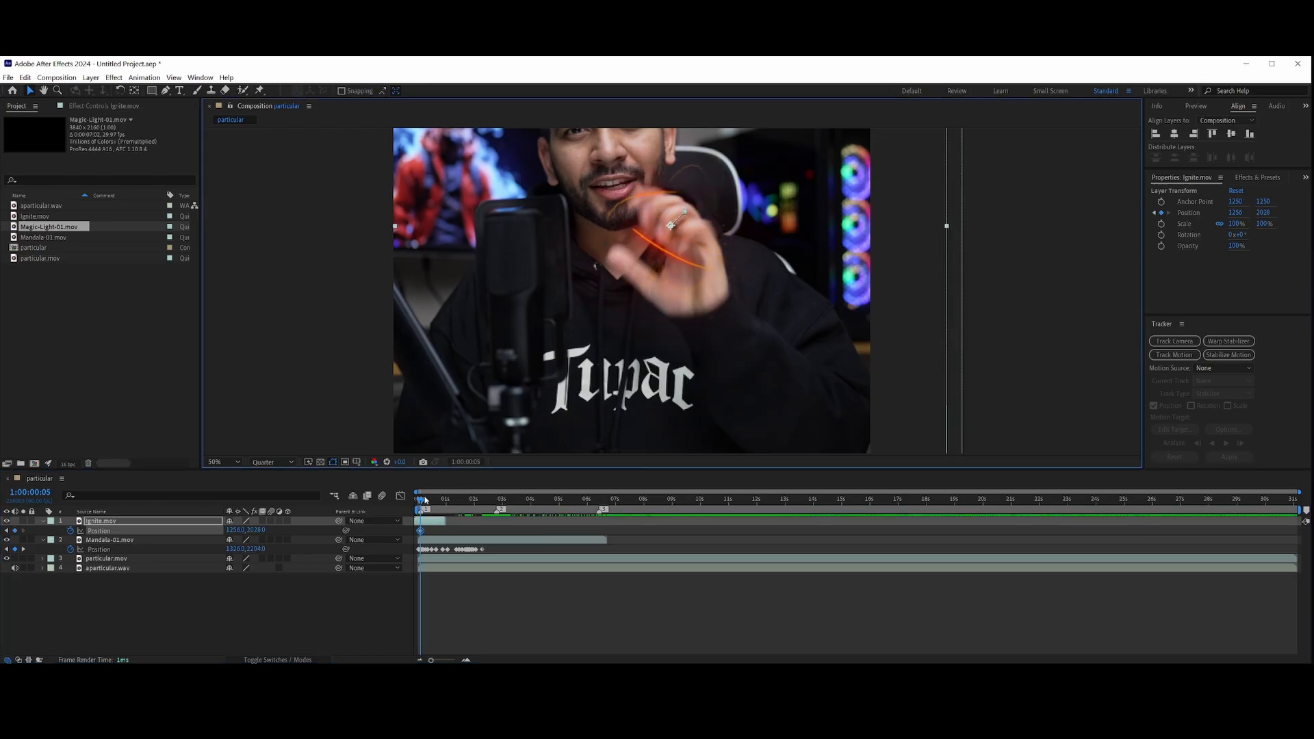
{"action": "left_click_drag", "start_coordinate": [424, 500], "coordinate": [429, 499]}
{"action": "left_click_drag", "start_coordinate": [701, 255], "coordinate": [729, 308]}
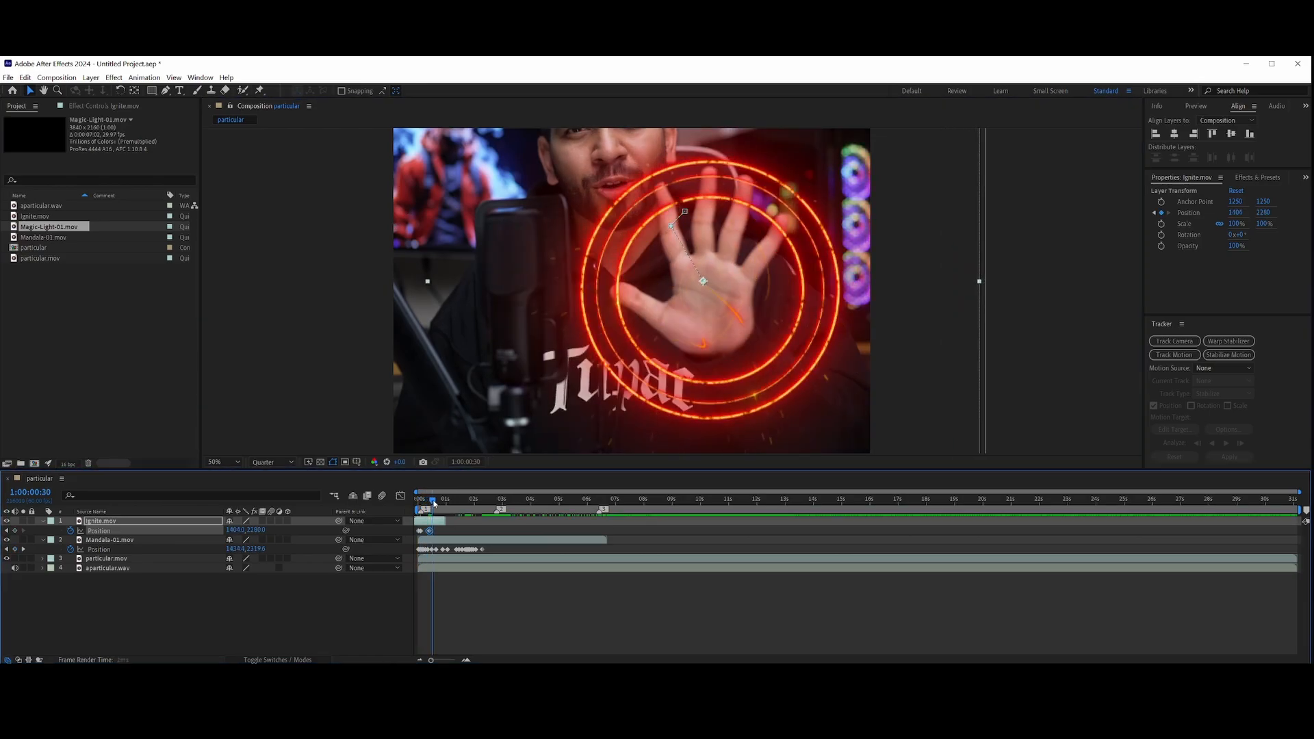
Keyframe the Mandala-01.mov layer's Scale at 100% at 1:00:01:40 and 0% at 1:00:01:43, then preview the shrink
{"action": "left_click", "coordinate": [416, 499]}
{"action": "scroll", "coordinate": [579, 335], "scroll_direction": "down", "scroll_amount": 1}
{"action": "left_click_drag", "start_coordinate": [419, 494], "coordinate": [463, 504]}
{"action": "left_click", "coordinate": [120, 540]}
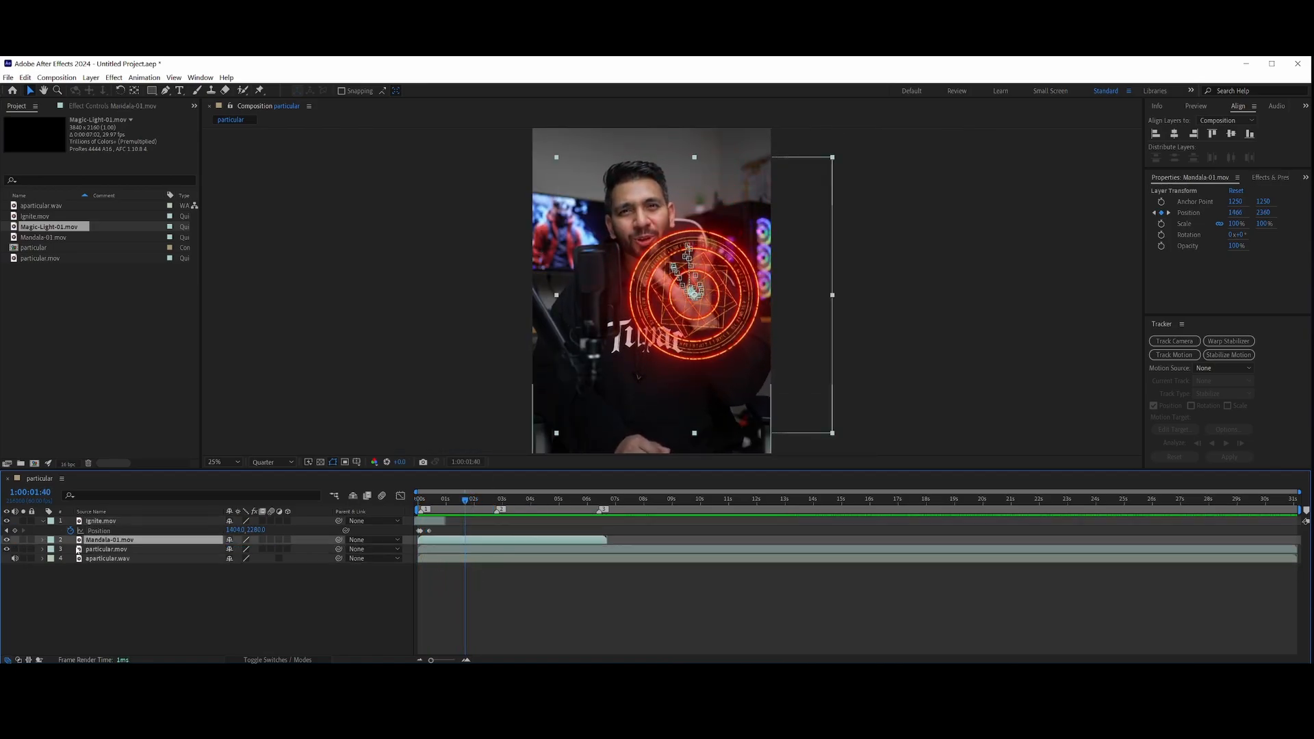
{"action": "key", "text": "alt+shift+s"}
{"action": "left_click_drag", "start_coordinate": [465, 504], "coordinate": [467, 503]}
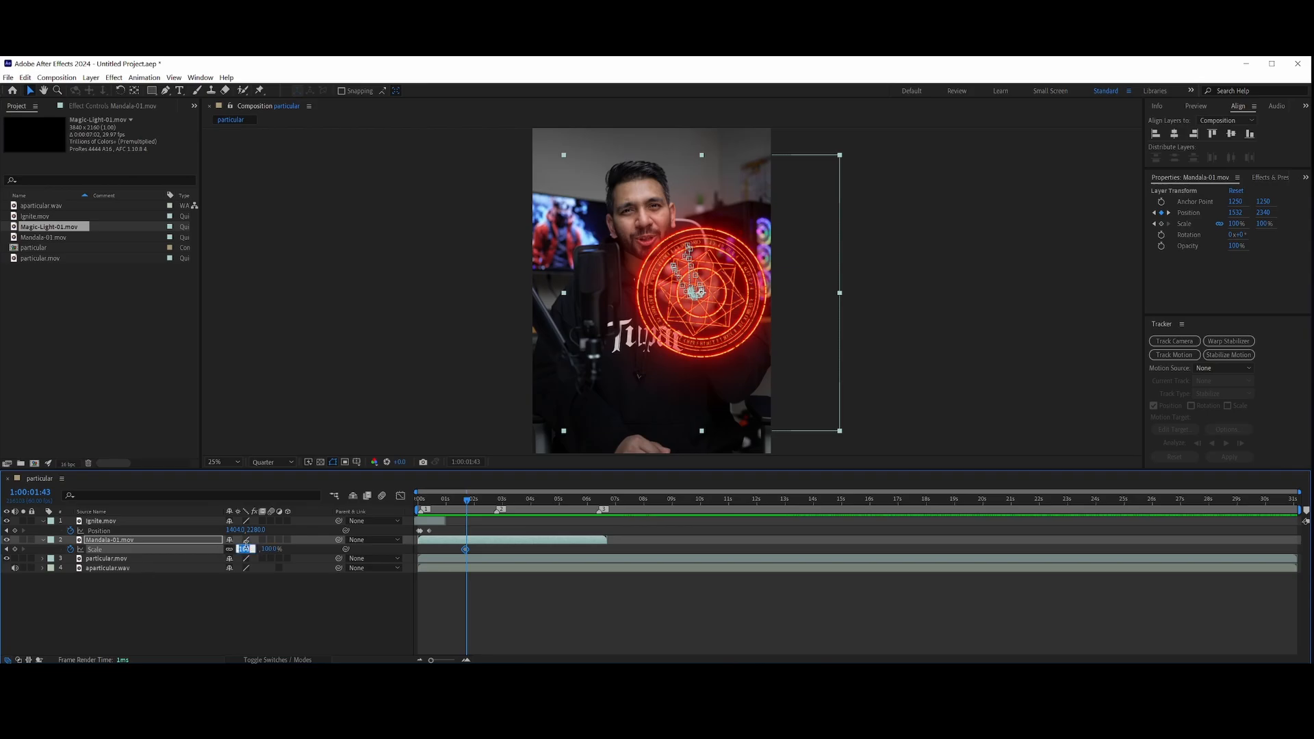
{"action": "type", "text": "0"}
{"action": "key", "text": "Return"}
{"action": "key", "text": "space"}
{"action": "key", "text": "space"}
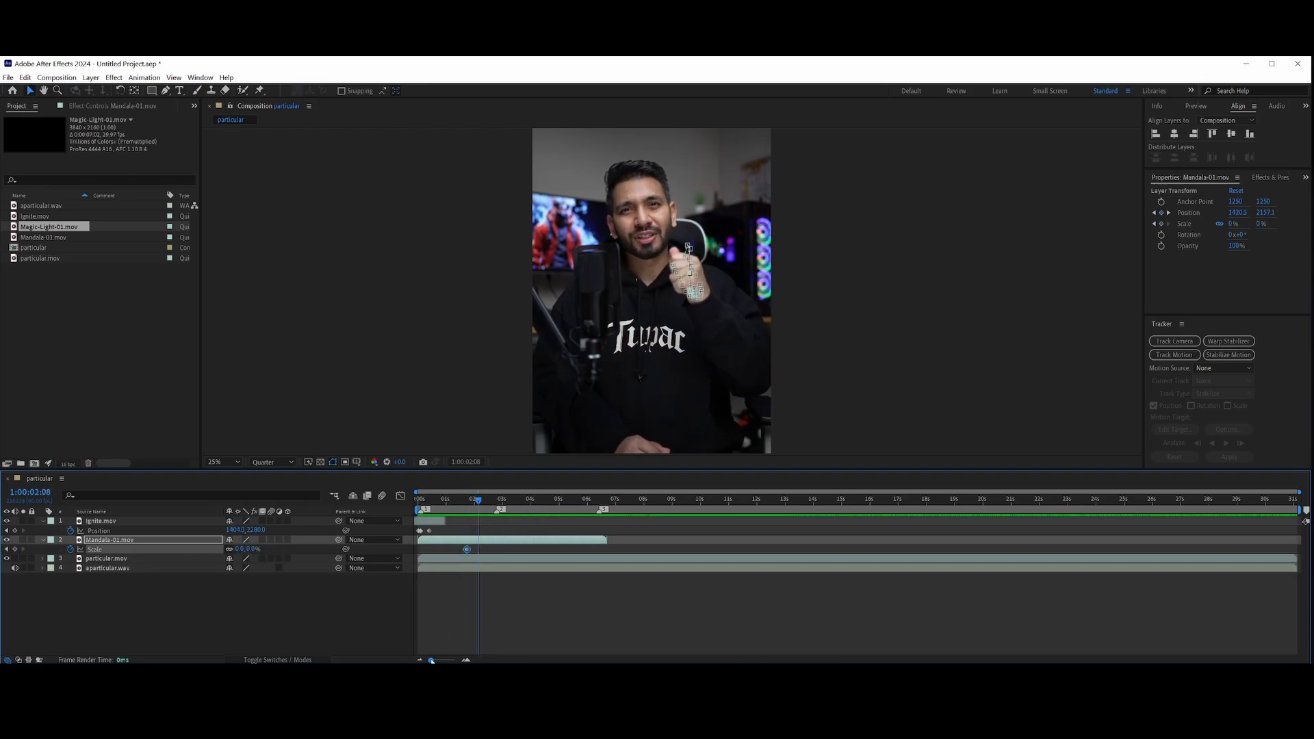
Shift the Mandala layer's first Scale keyframe to about 1:00:01:33 and cut off the layer's remainder after 1:00:01:46
{"action": "left_click_drag", "start_coordinate": [431, 662], "coordinate": [450, 661]}
{"action": "left_click", "coordinate": [683, 498]}
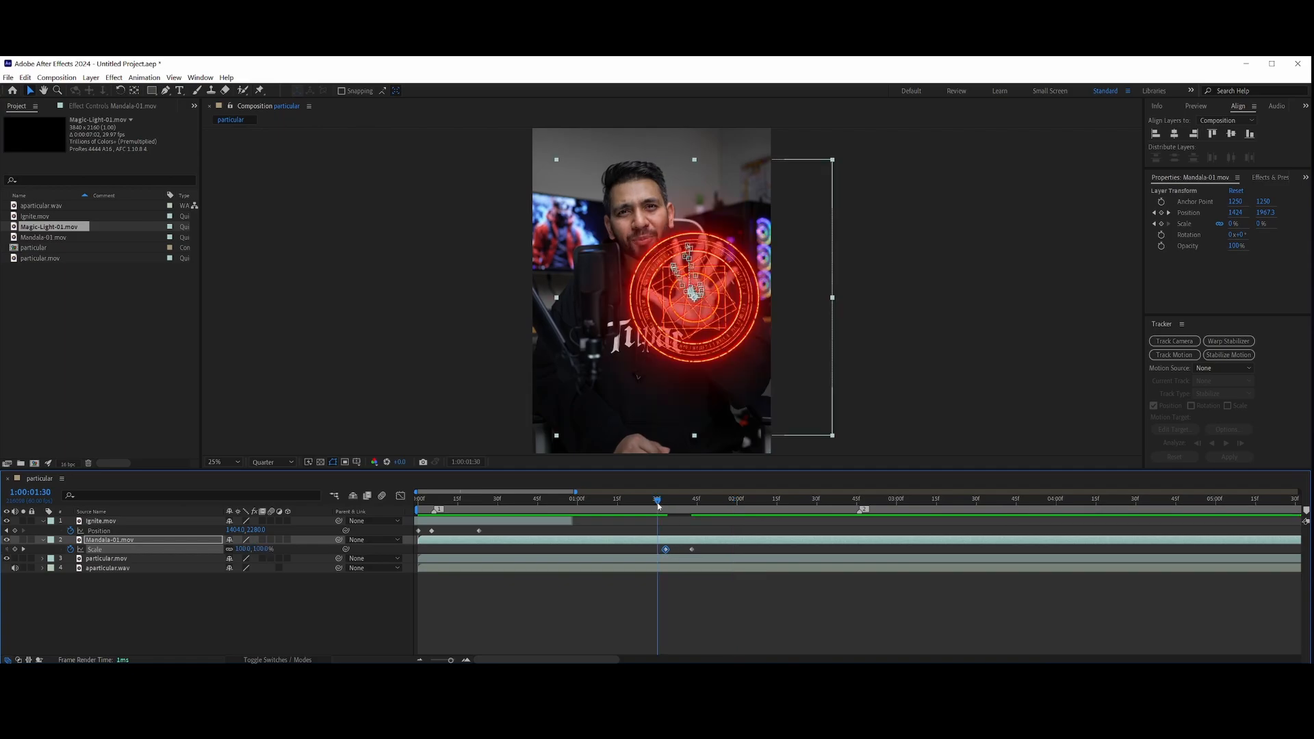
{"action": "key", "text": "alt+]"}
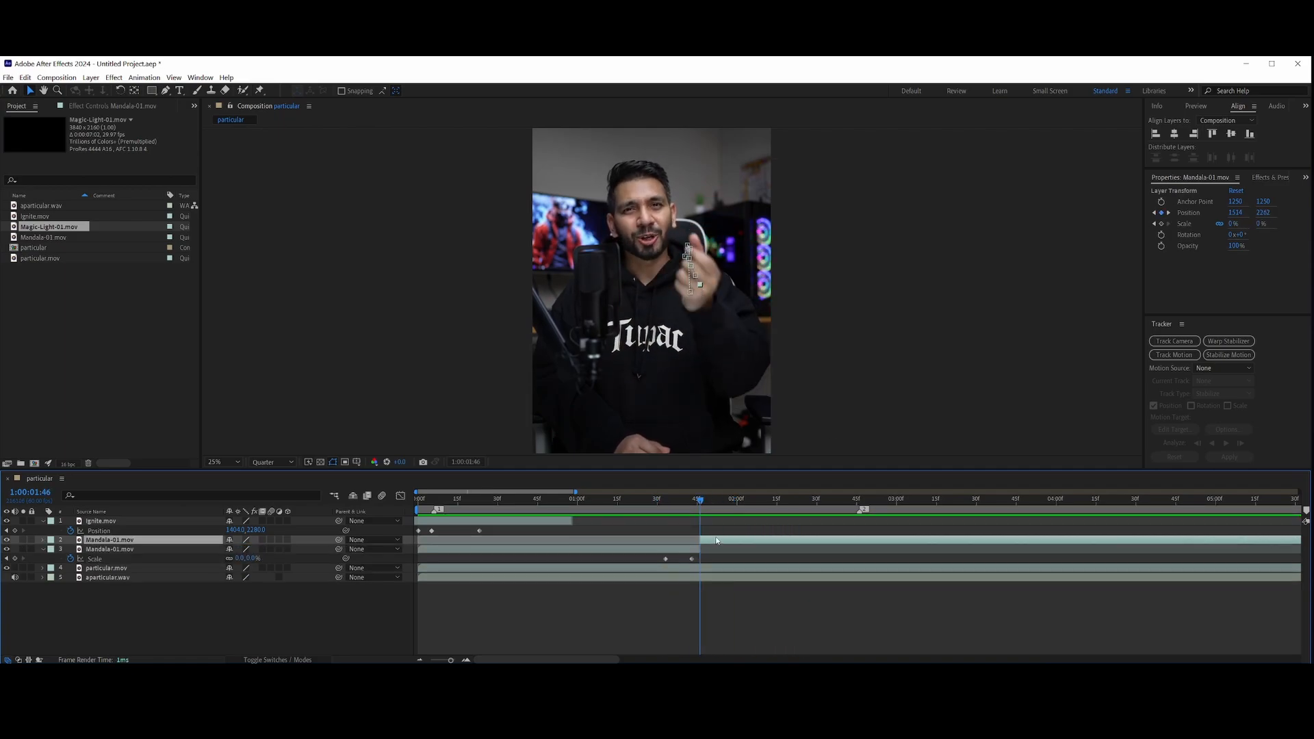
Enable motion blur for the Ignite.mov and Mandala-01.mov layers and review the animation from the start
{"action": "key", "text": "F2"}
{"action": "key", "text": "space"}
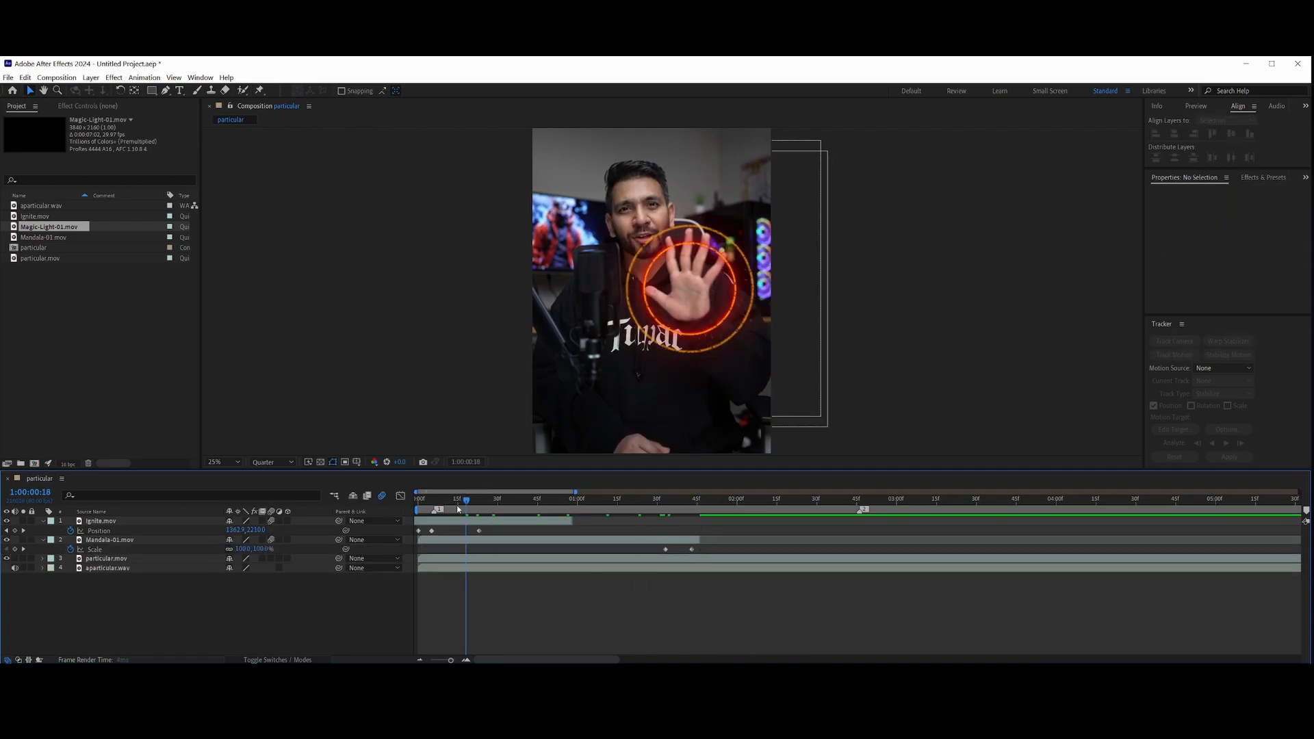
{"action": "left_click", "coordinate": [420, 504]}
{"action": "left_click_drag", "start_coordinate": [627, 499], "coordinate": [585, 515]}
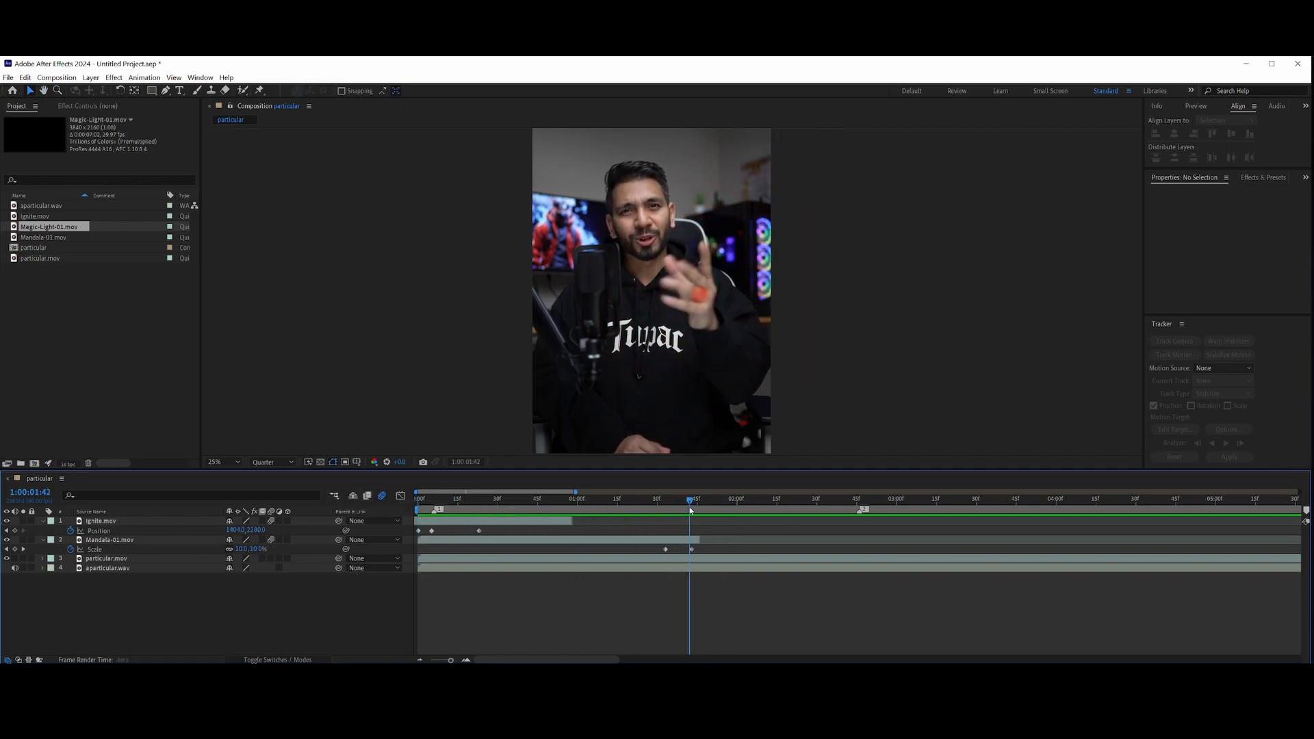
Apply the Tint effect to the Mandala-01.mov layer and change its Map Black To colour to grey
{"action": "left_click", "coordinate": [651, 541]}
{"action": "key", "text": "ctrl+space"}
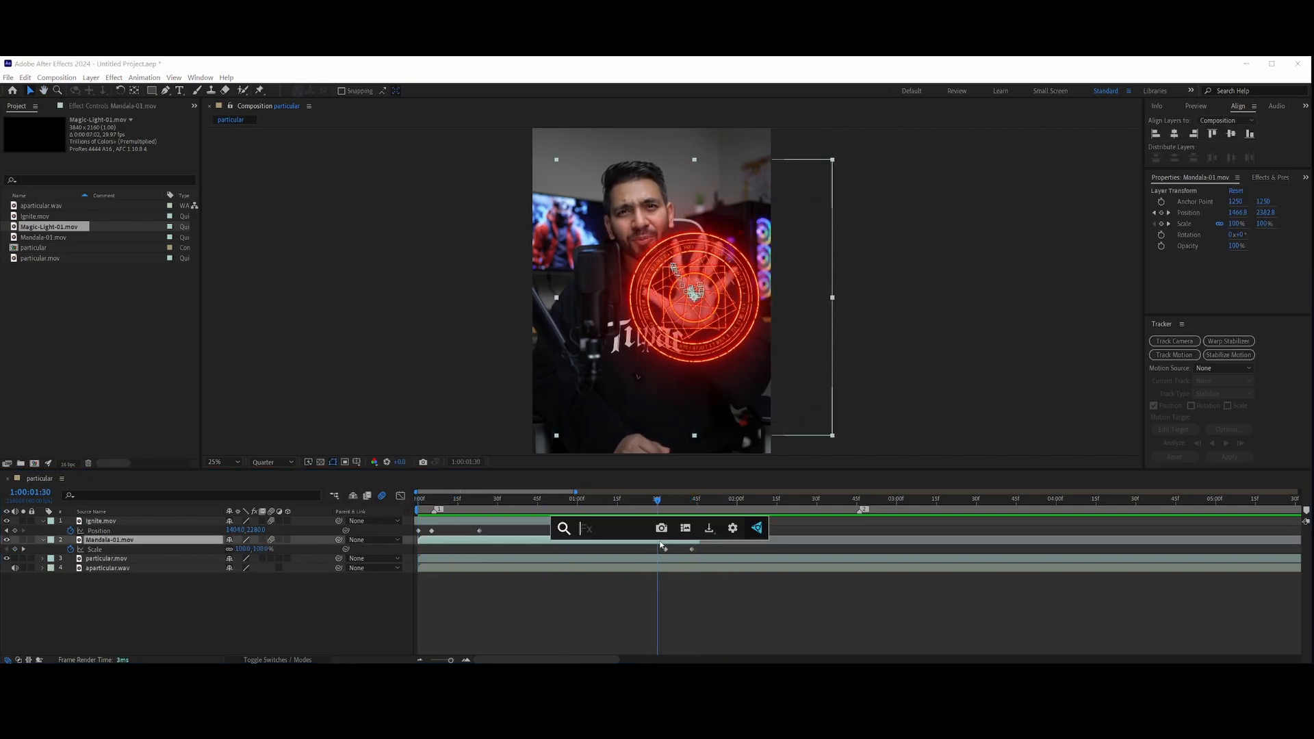
{"action": "type", "text": "tint"}
{"action": "key", "text": "Return"}
{"action": "left_click", "coordinate": [114, 138]}
{"action": "type", "text": "DFDFDF"}
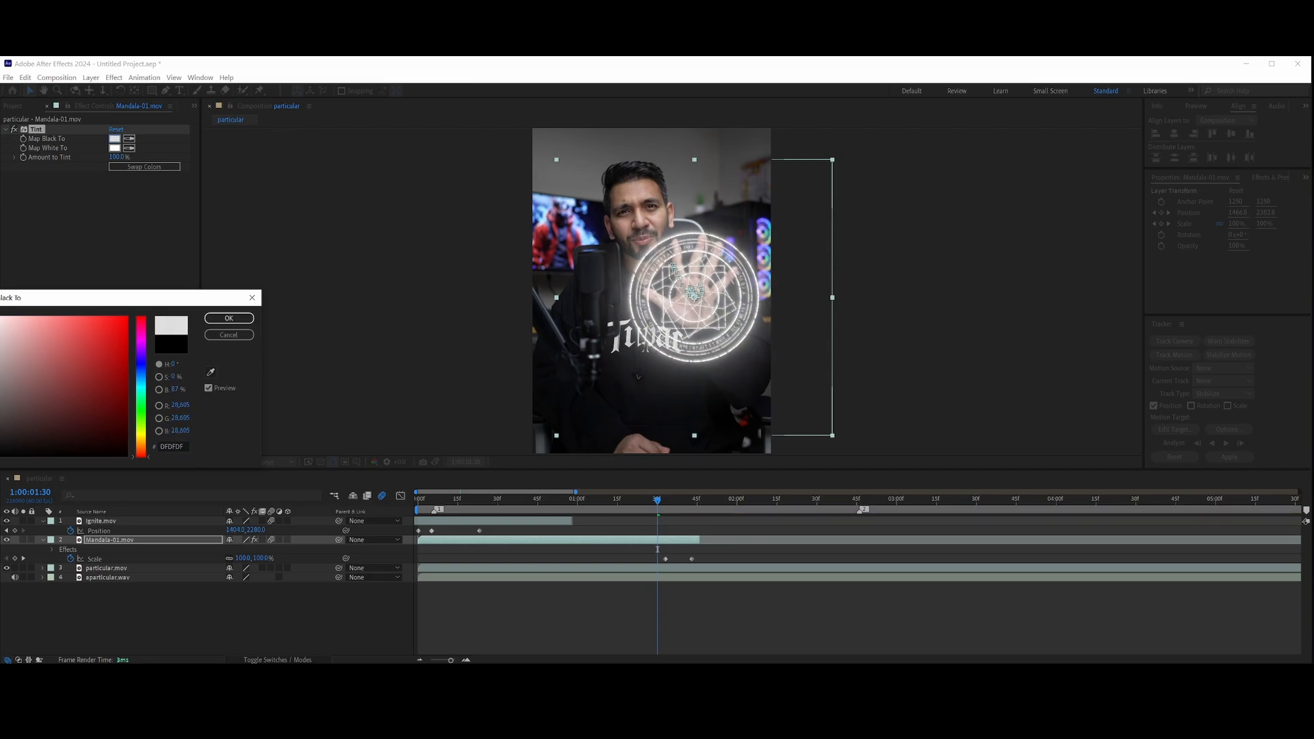
{"action": "left_click", "coordinate": [229, 318]}
Apply Deep Glow to the Mandala-01.mov layer, enable its tint and set the tint colour to orange FF5300
{"action": "key", "text": "ctrl+space"}
{"action": "type", "text": "deep"}
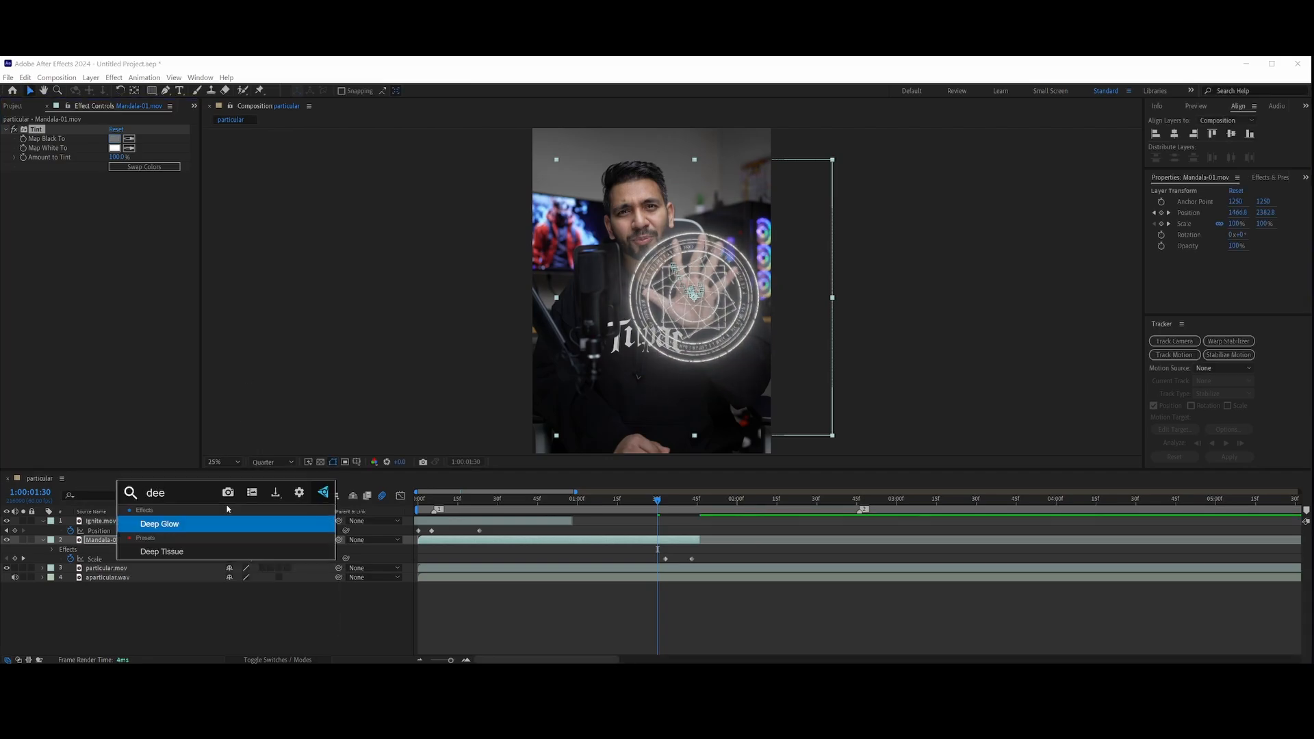
{"action": "key", "text": "Return"}
{"action": "left_click", "coordinate": [113, 279]}
{"action": "left_click", "coordinate": [114, 288]}
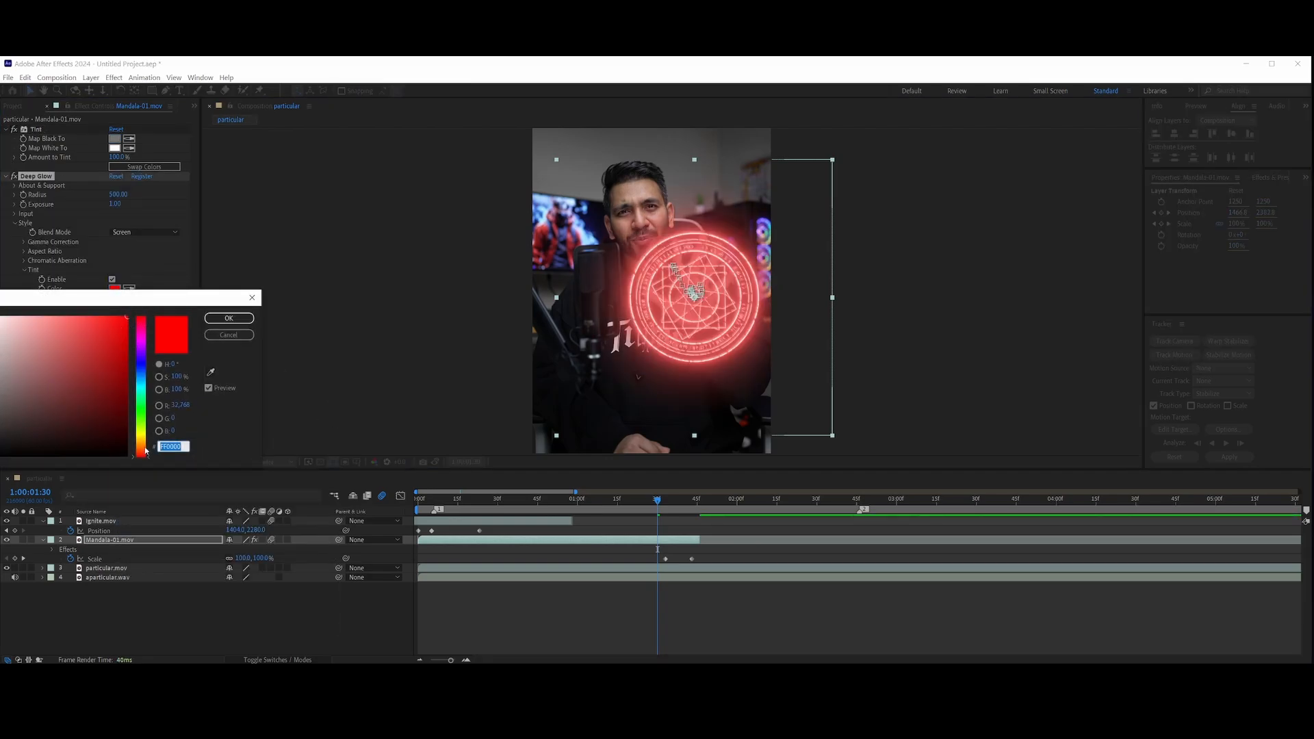
{"action": "left_click", "coordinate": [142, 450]}
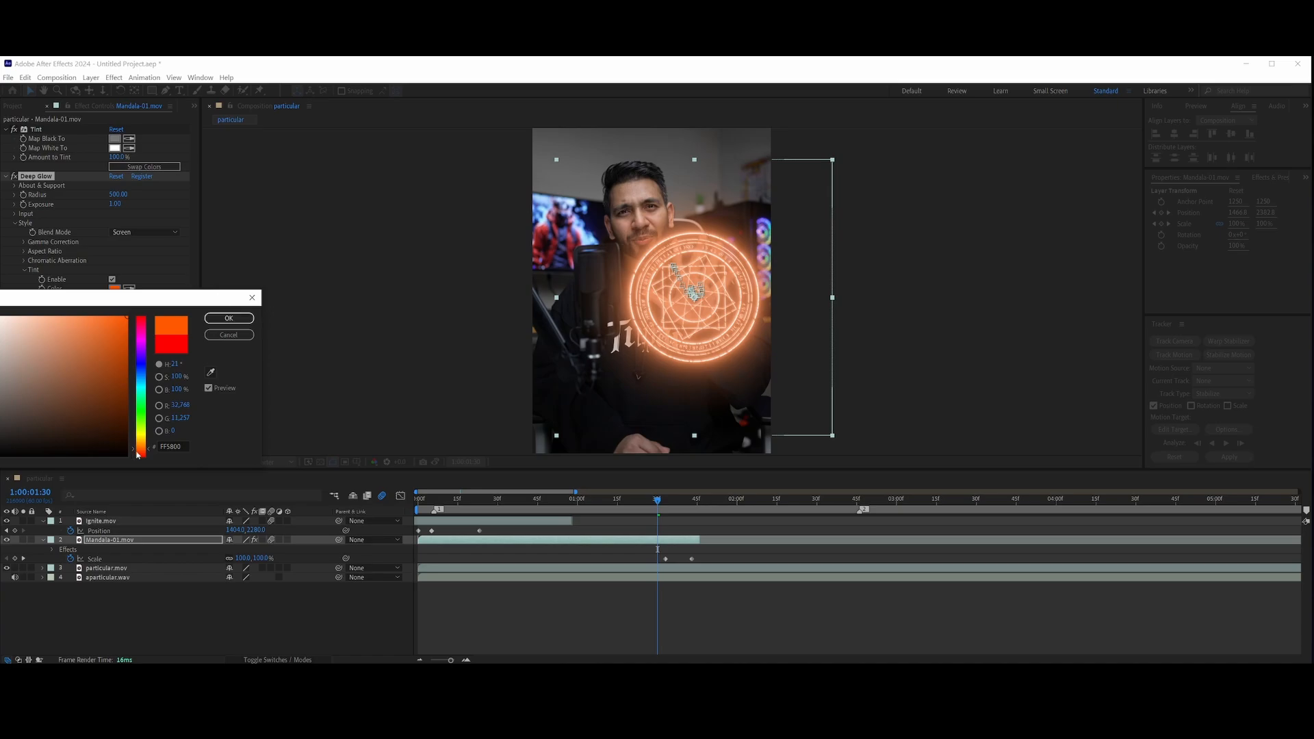
{"action": "left_click_drag", "start_coordinate": [136, 454], "coordinate": [141, 453]}
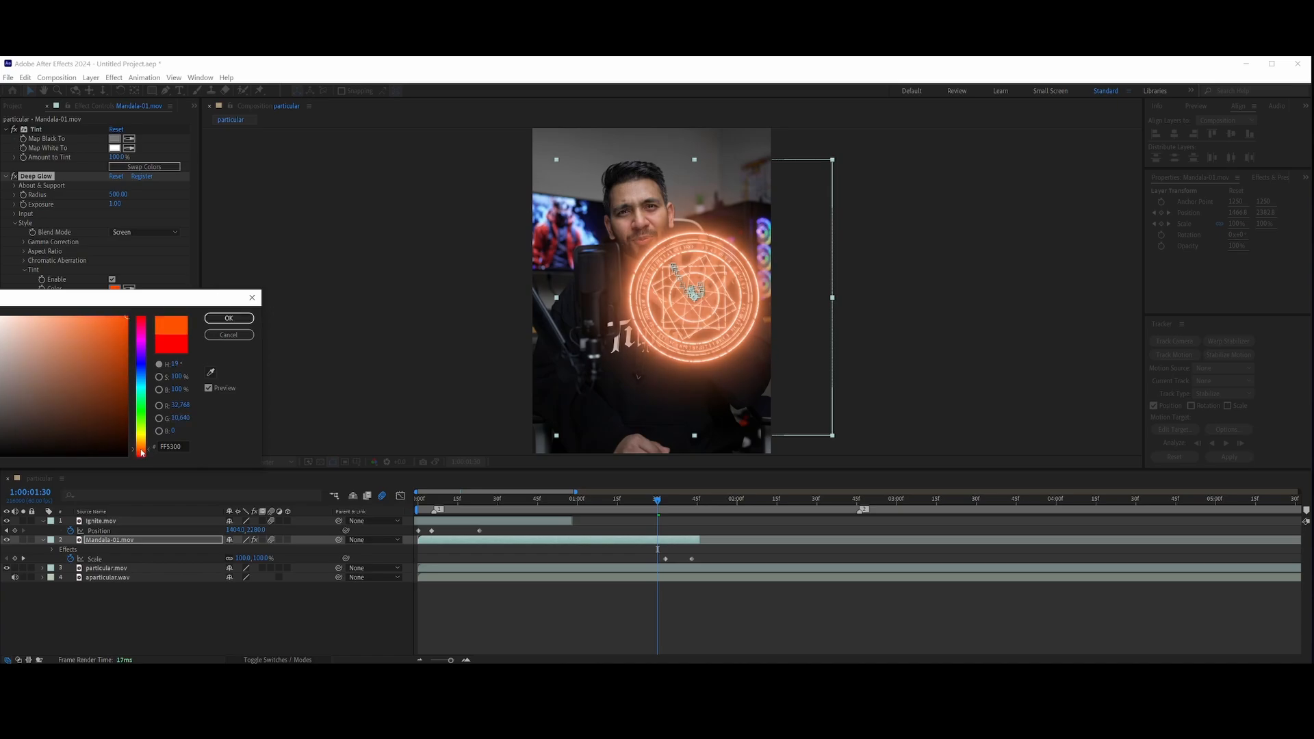
{"action": "left_click", "coordinate": [225, 319]}
Set Deep Glow's radius to 482 and exposure to 0.30 with Amount to Tint about 29%, then preview the animation
{"action": "left_click_drag", "start_coordinate": [119, 157], "coordinate": [72, 202]}
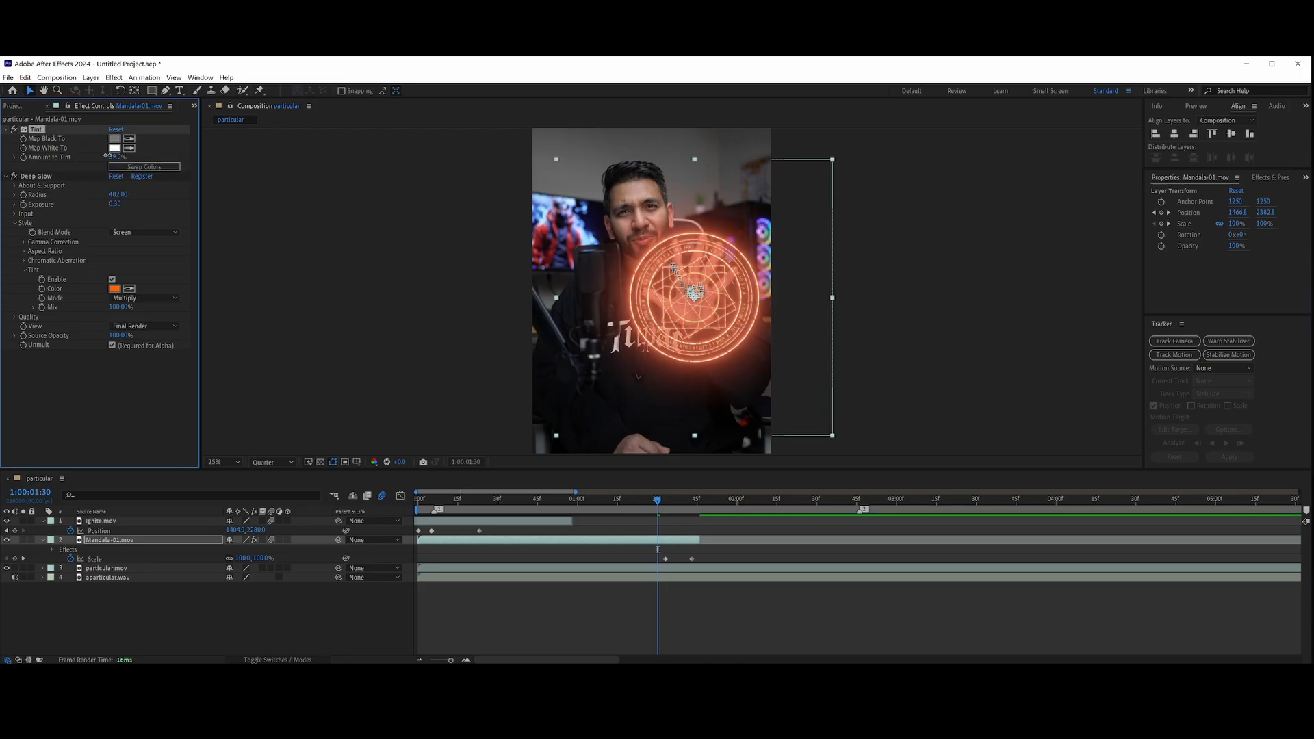
{"action": "scroll", "coordinate": [584, 431], "scroll_direction": "down", "scroll_amount": 1}
{"action": "left_click", "coordinate": [584, 431]}
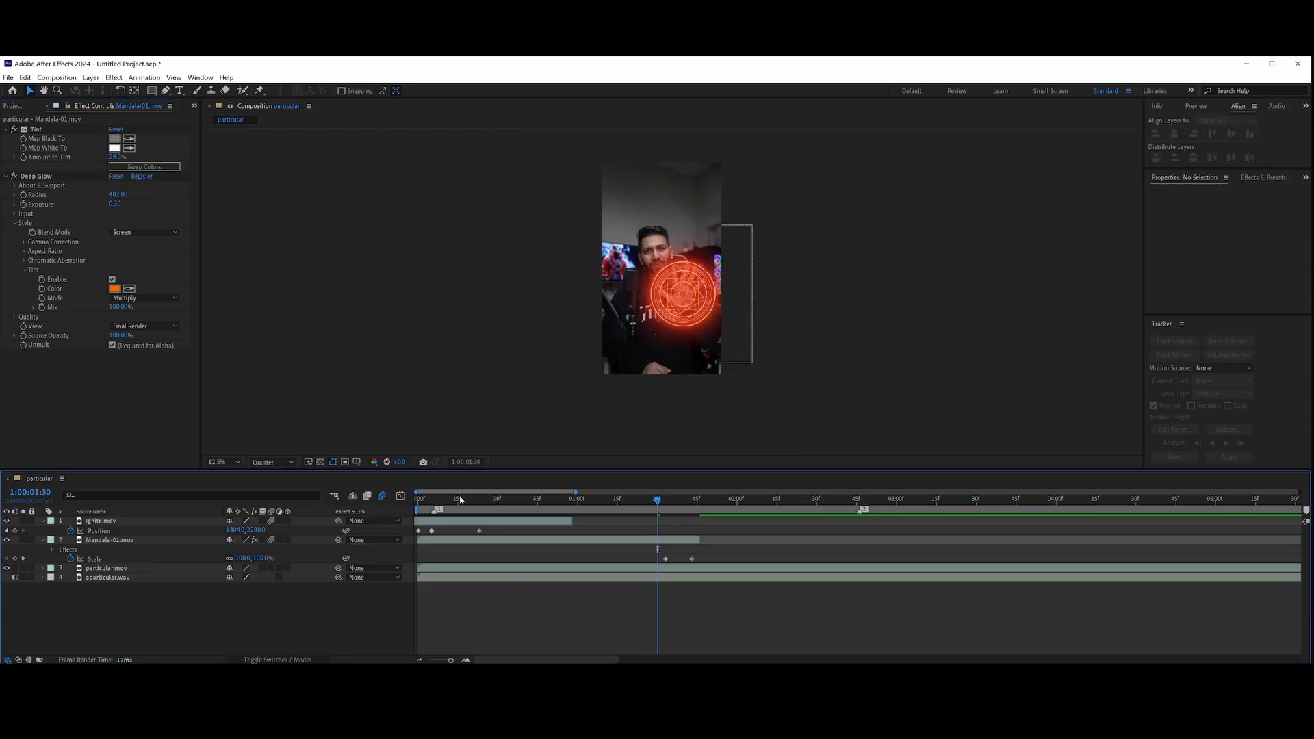
{"action": "key", "text": "space"}
{"action": "left_click", "coordinate": [443, 503]}
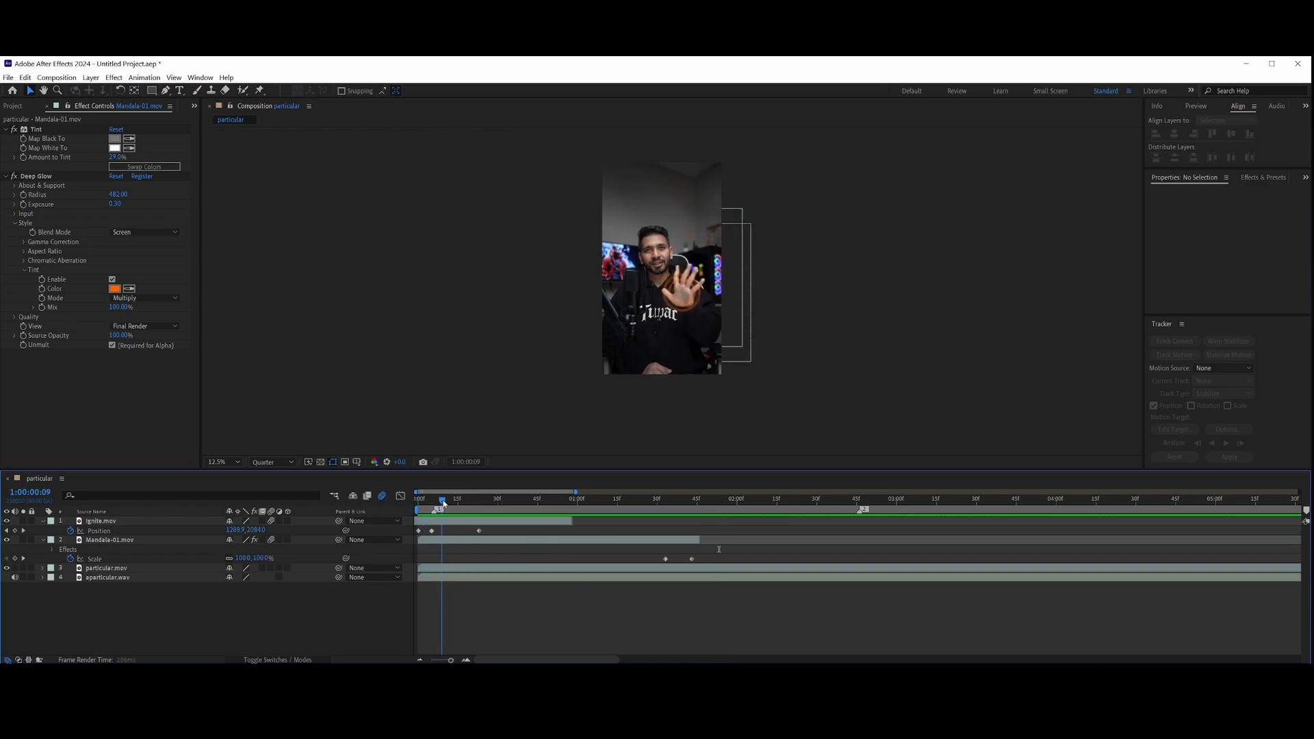
{"action": "left_click_drag", "start_coordinate": [444, 503], "coordinate": [498, 494]}
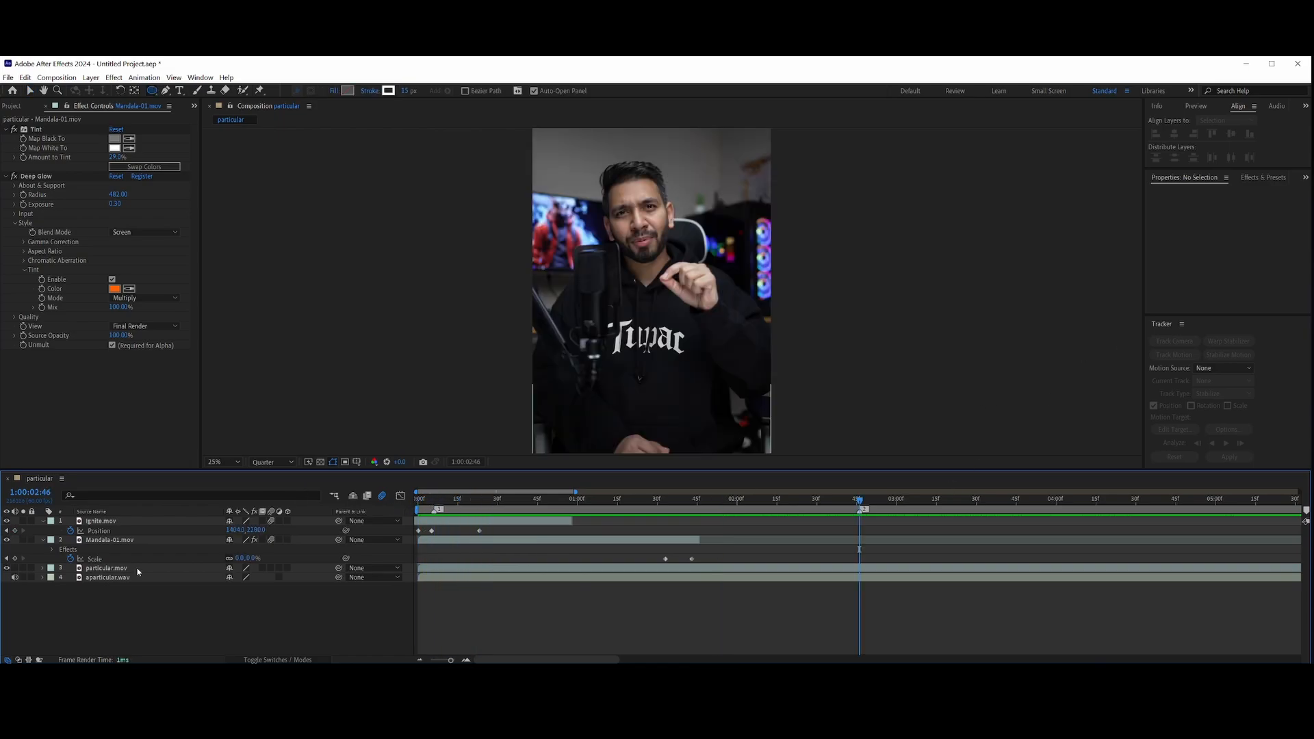
Add a null object above particular.mov and start a motion track on the particular.mov layer at 1:00:02:46
{"action": "left_click", "coordinate": [137, 572]}
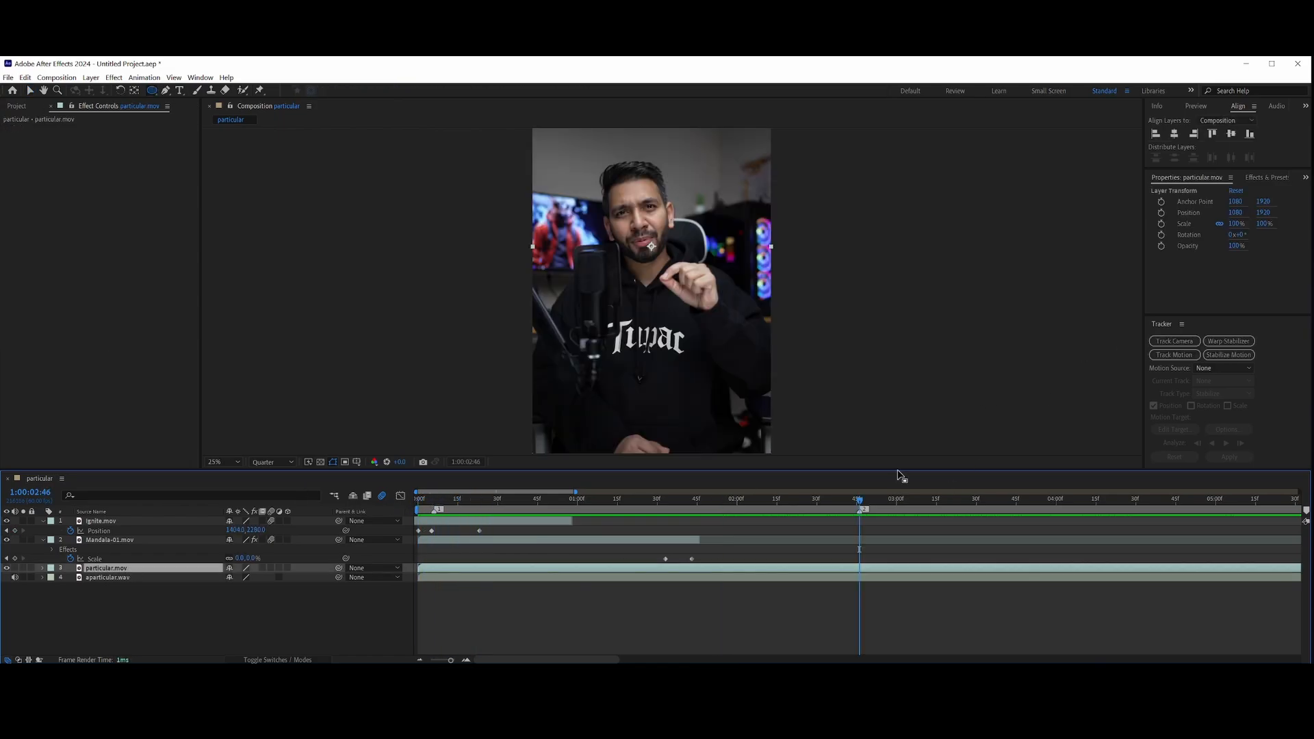
{"action": "right_click", "coordinate": [848, 505]}
{"action": "mouse_move", "coordinate": [883, 510]}
{"action": "left_click", "coordinate": [1027, 577]}
{"action": "left_click", "coordinate": [131, 579]}
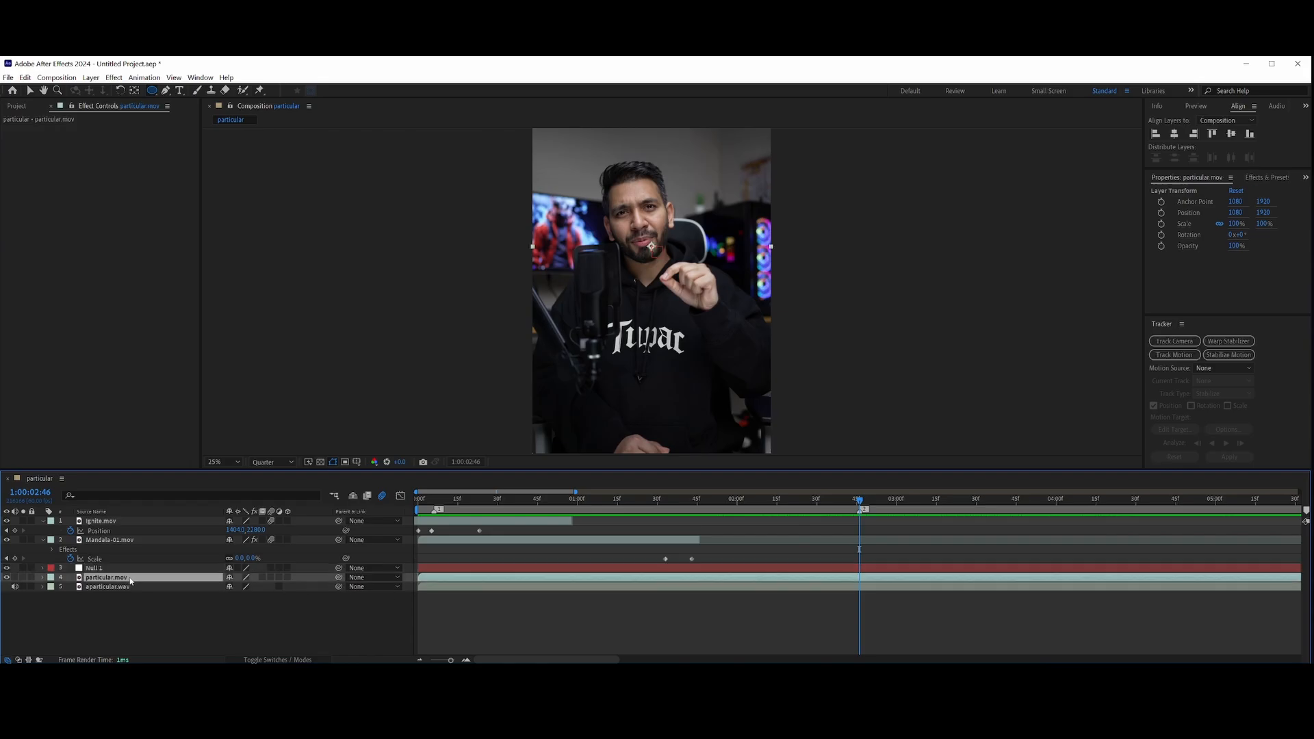
{"action": "left_click", "coordinate": [1174, 354]}
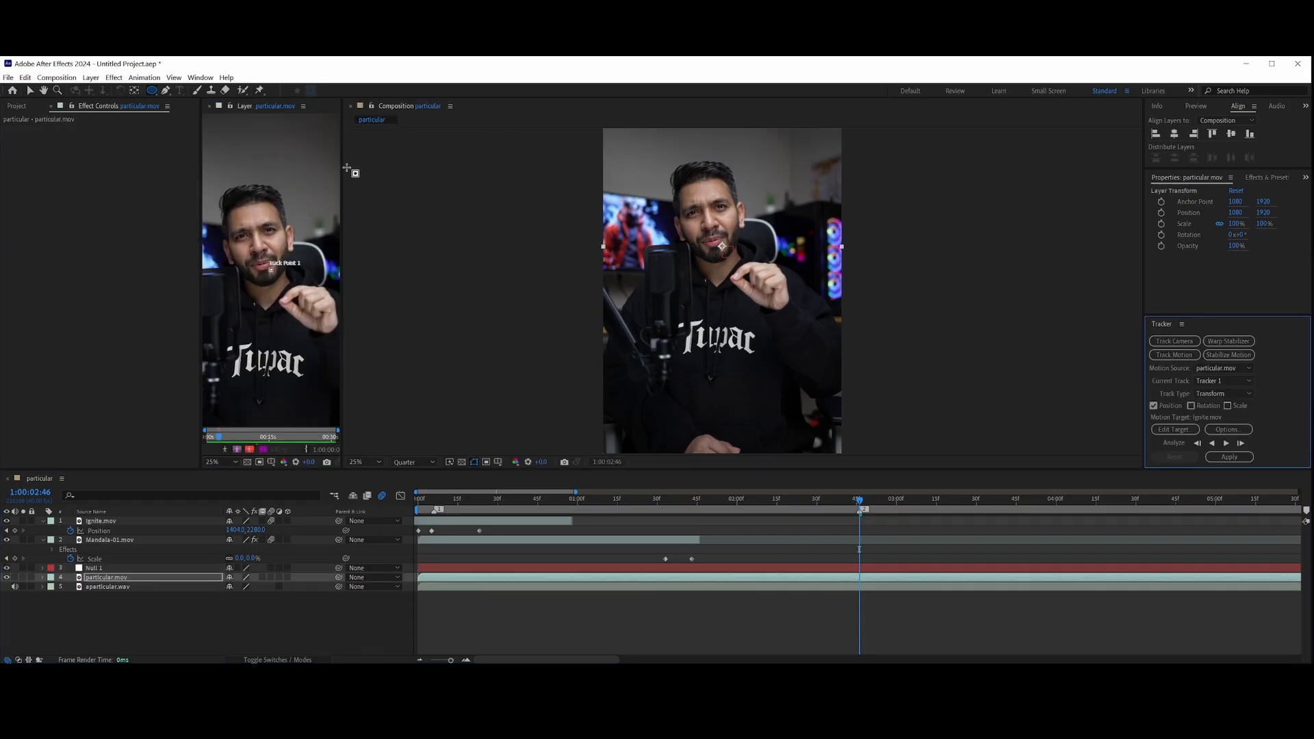
Enlarge the layer view, place Track Point 1 over the pinched fingertips and analyze the motion forward from 1:00:02:46
{"action": "left_click_drag", "start_coordinate": [346, 168], "coordinate": [787, 178]}
{"action": "scroll", "coordinate": [510, 289], "scroll_direction": "up", "scroll_amount": 6}
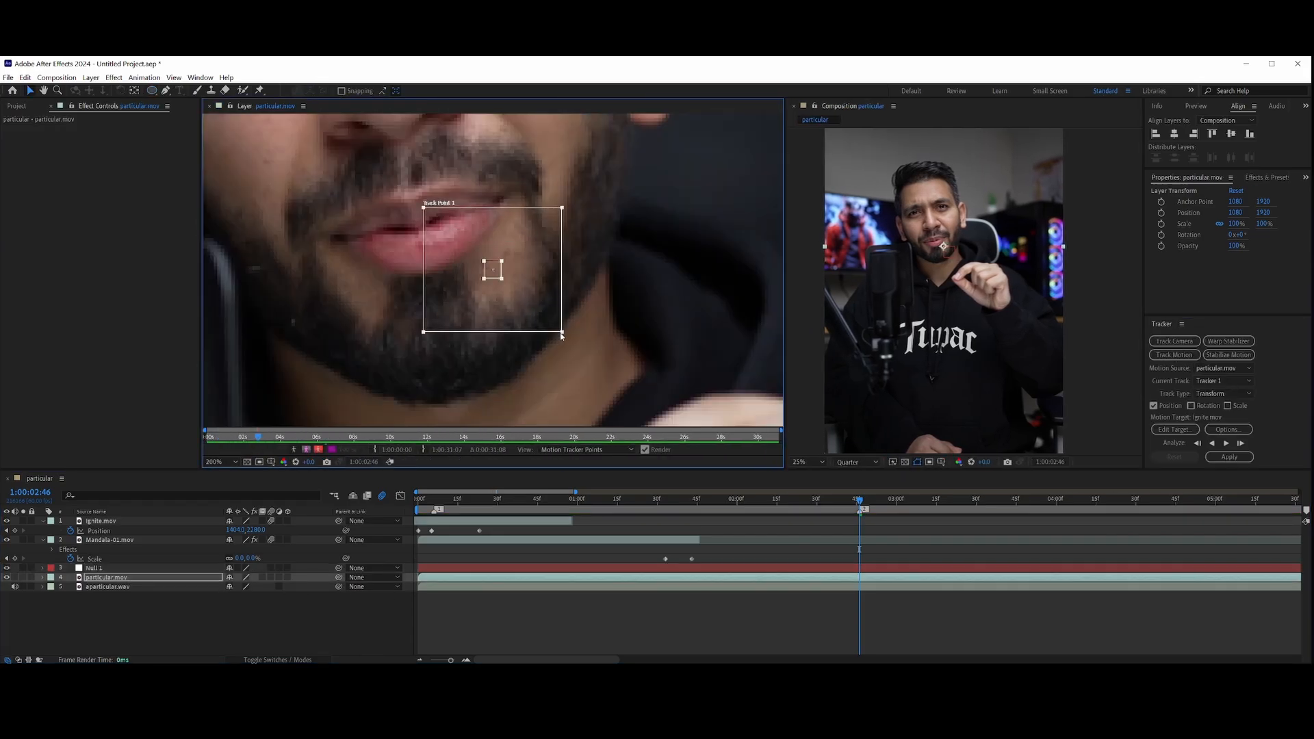
{"action": "scroll", "coordinate": [561, 335], "scroll_direction": "down", "scroll_amount": 4}
{"action": "scroll", "coordinate": [489, 274], "scroll_direction": "up", "scroll_amount": 2}
{"action": "left_click_drag", "start_coordinate": [486, 270], "coordinate": [518, 340]}
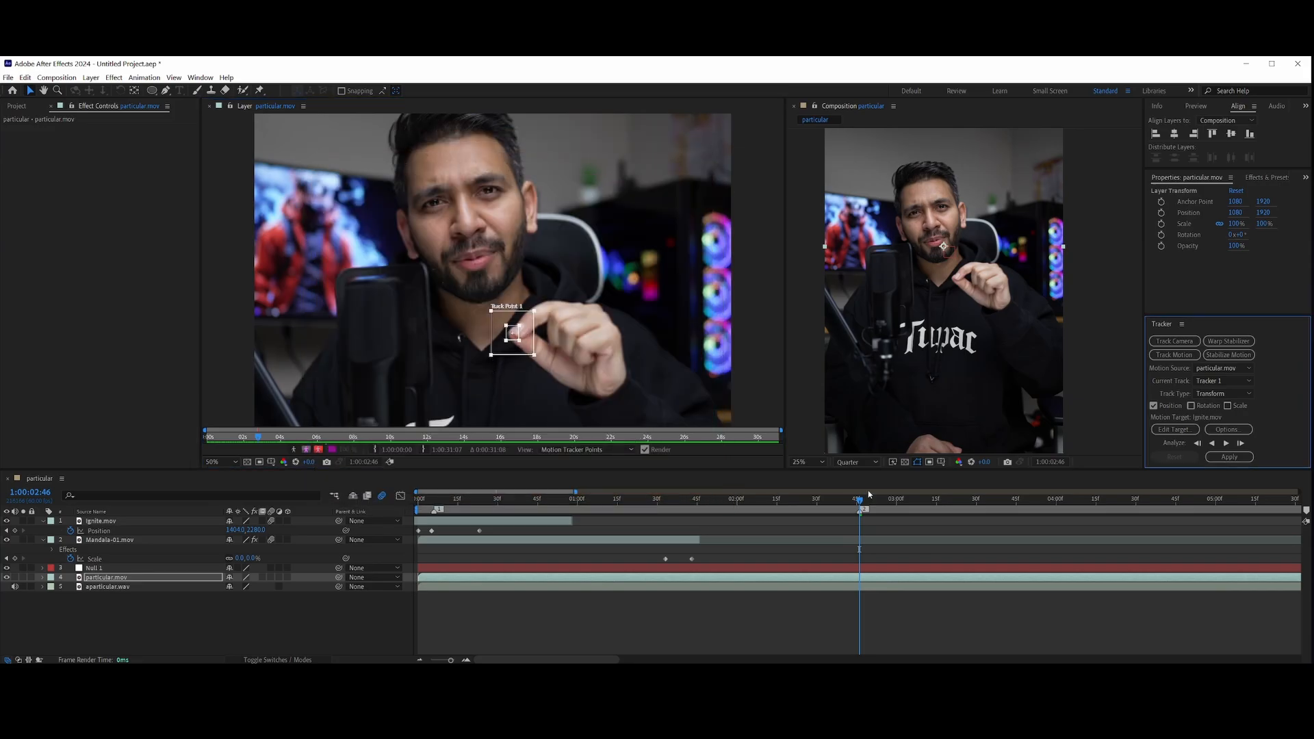
{"action": "left_click", "coordinate": [1224, 429]}
{"action": "key", "text": "Return"}
{"action": "left_click", "coordinate": [1227, 444]}
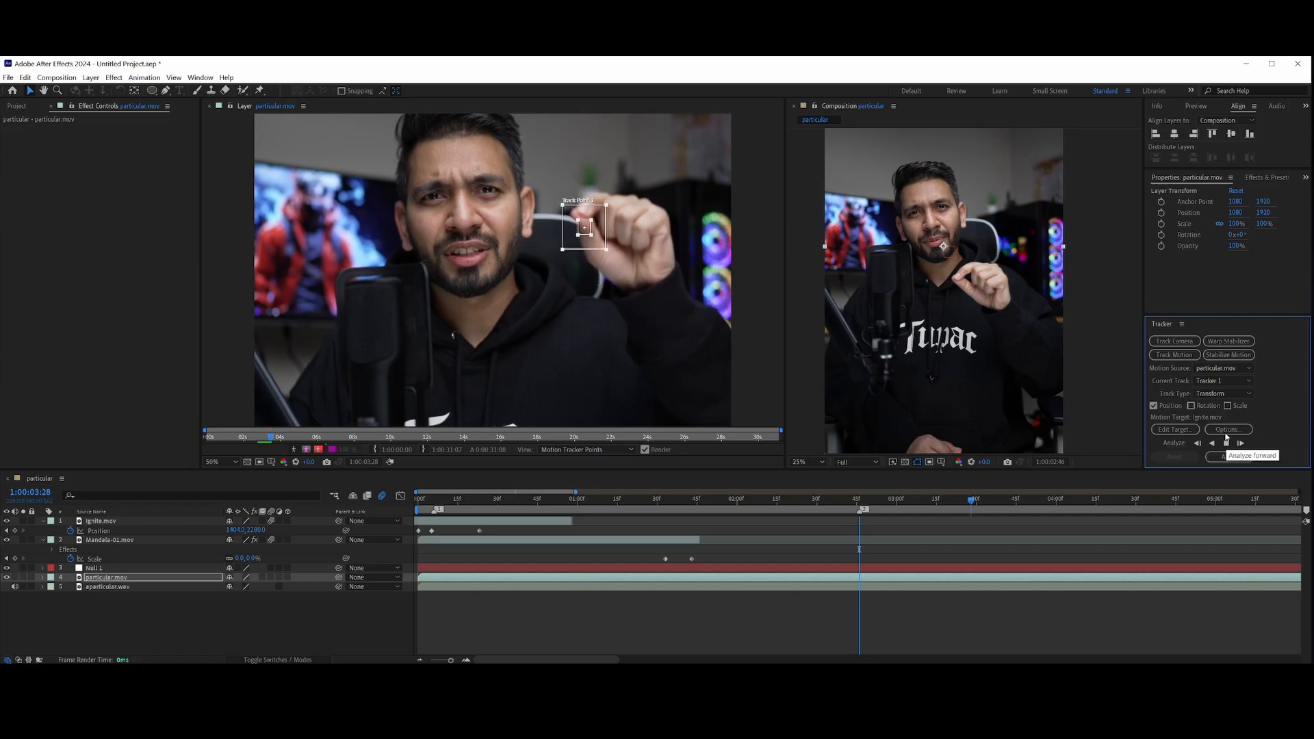
Stop the analysis, move the track point back onto the fingertips at 1:00:03:29 and continue tracking forward
{"action": "left_click", "coordinate": [1226, 439]}
{"action": "scroll", "coordinate": [691, 213], "scroll_direction": "up", "scroll_amount": 2}
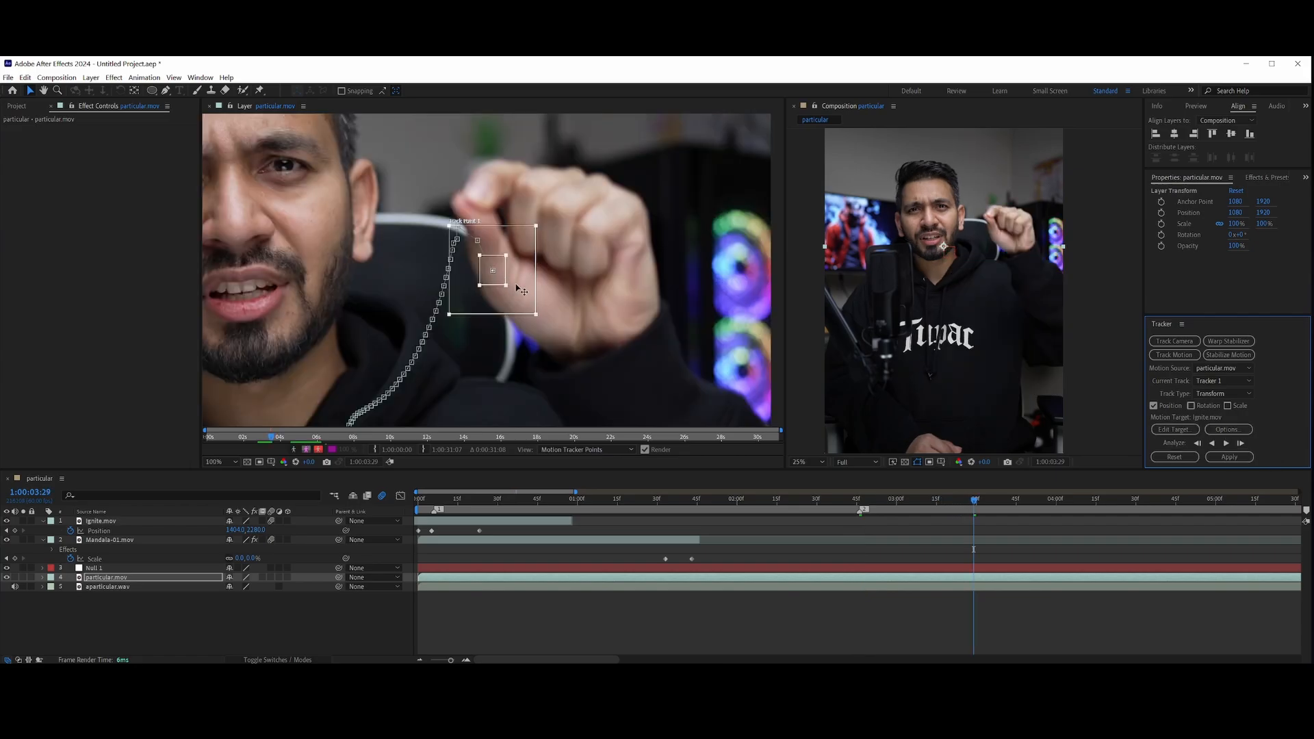
{"action": "left_click_drag", "start_coordinate": [518, 289], "coordinate": [478, 218]}
{"action": "scroll", "coordinate": [668, 263], "scroll_direction": "down", "scroll_amount": 2}
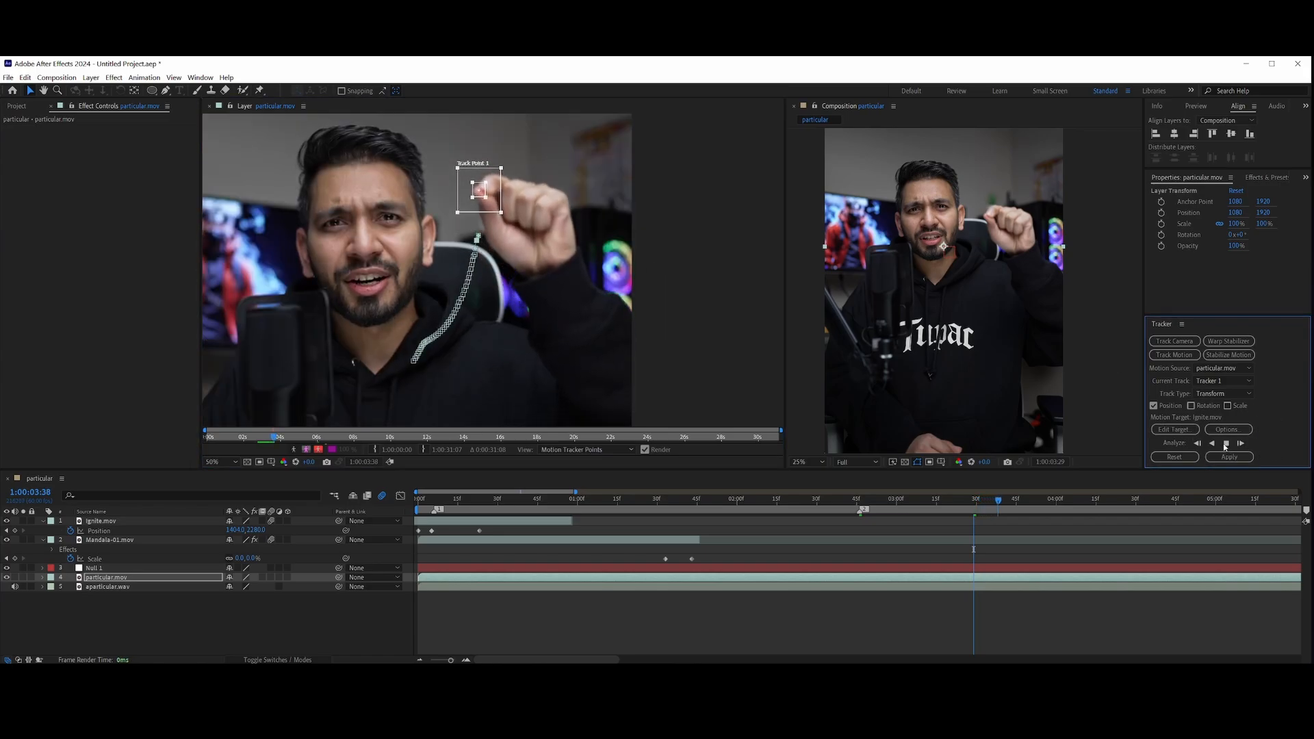
{"action": "left_click", "coordinate": [1226, 443]}
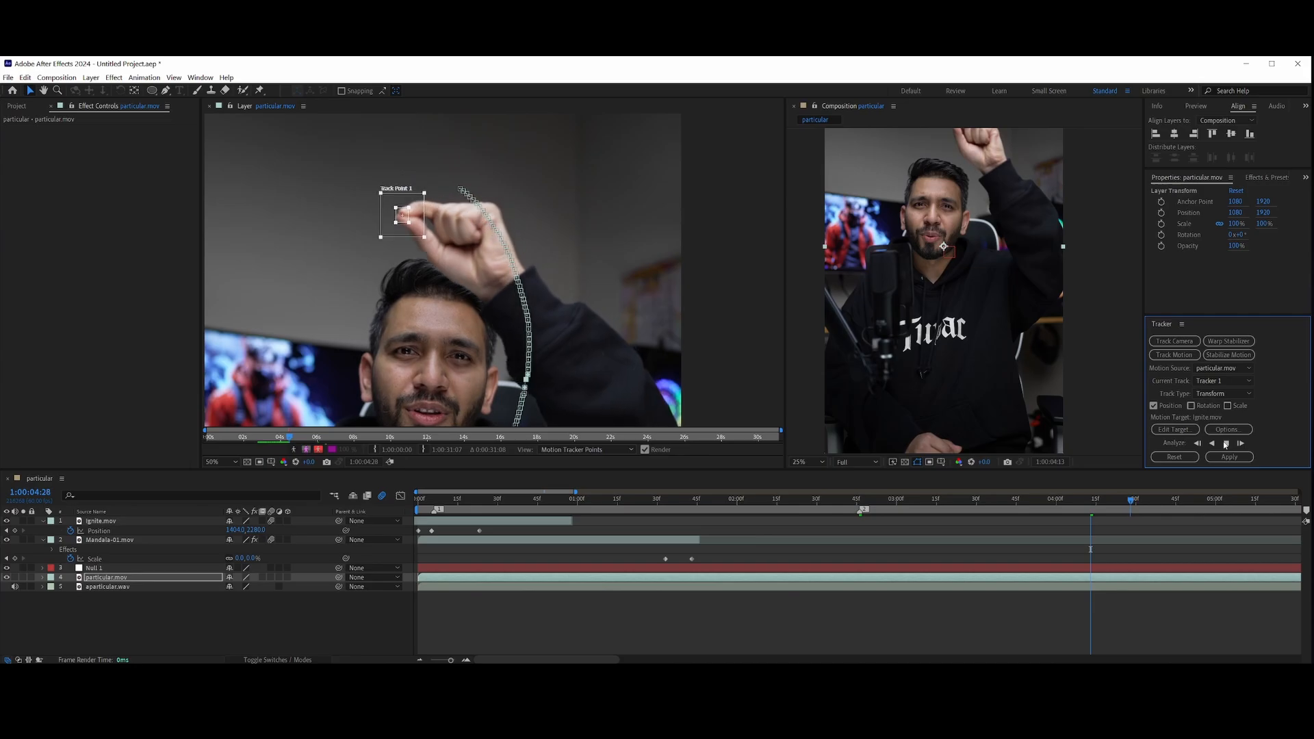
Continue the forward tracking to 1:00:06:19 and reposition the track point over the fingertips there
{"action": "left_click", "coordinate": [1226, 444]}
{"action": "left_click", "coordinate": [1225, 443]}
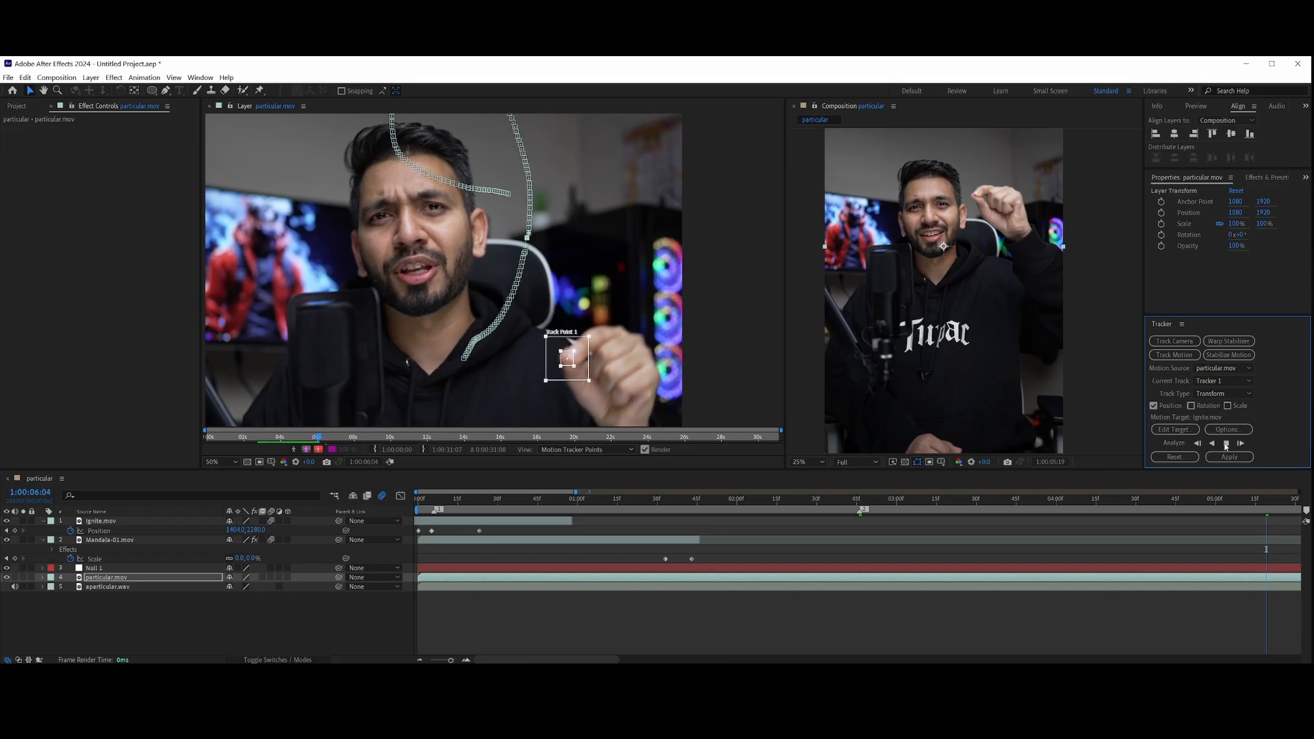
{"action": "left_click", "coordinate": [1226, 443]}
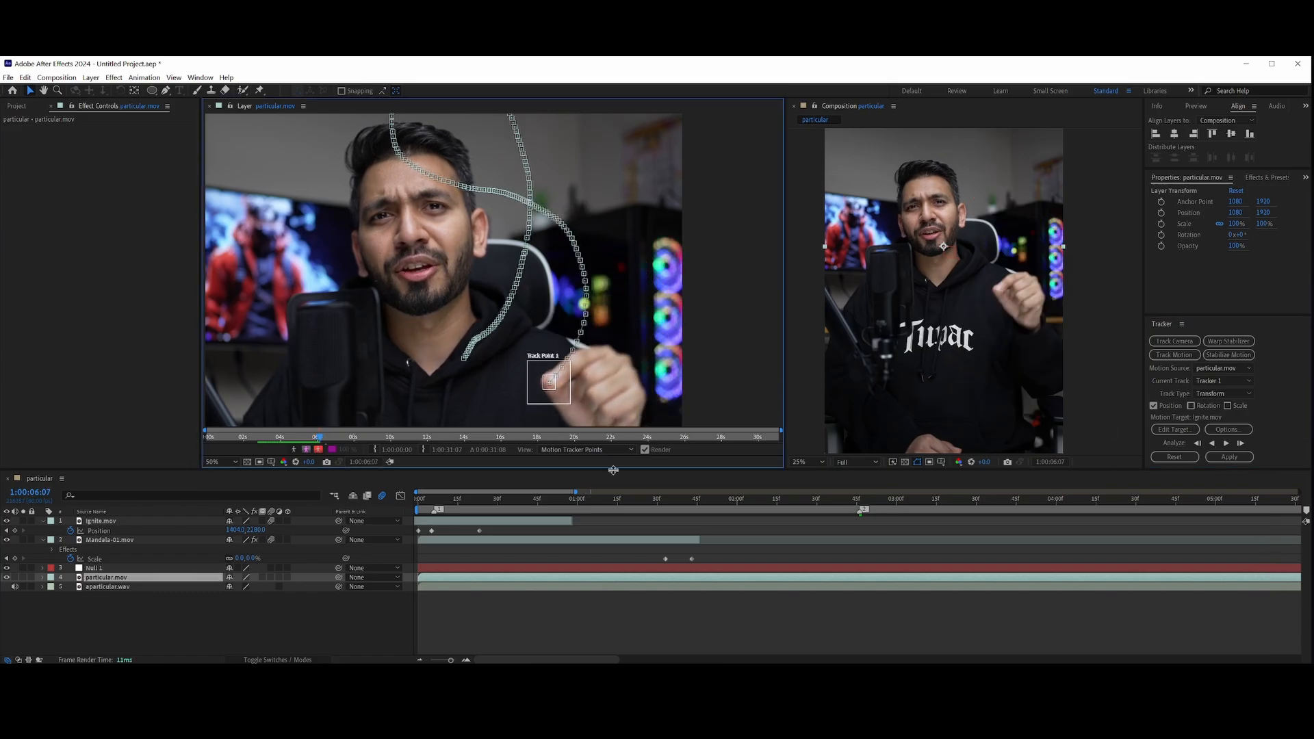
{"action": "left_click", "coordinate": [1226, 443]}
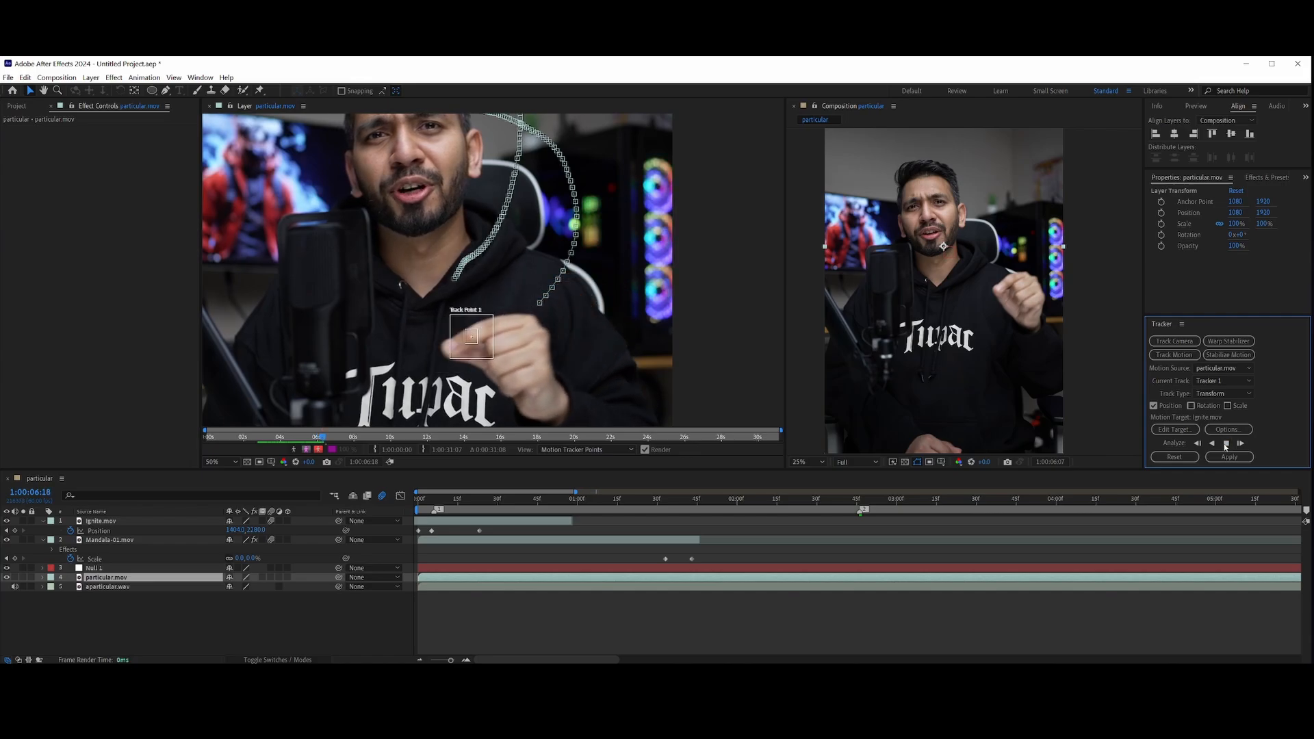
{"action": "left_click", "coordinate": [380, 339]}
{"action": "left_click_drag", "start_coordinate": [499, 360], "coordinate": [451, 365]}
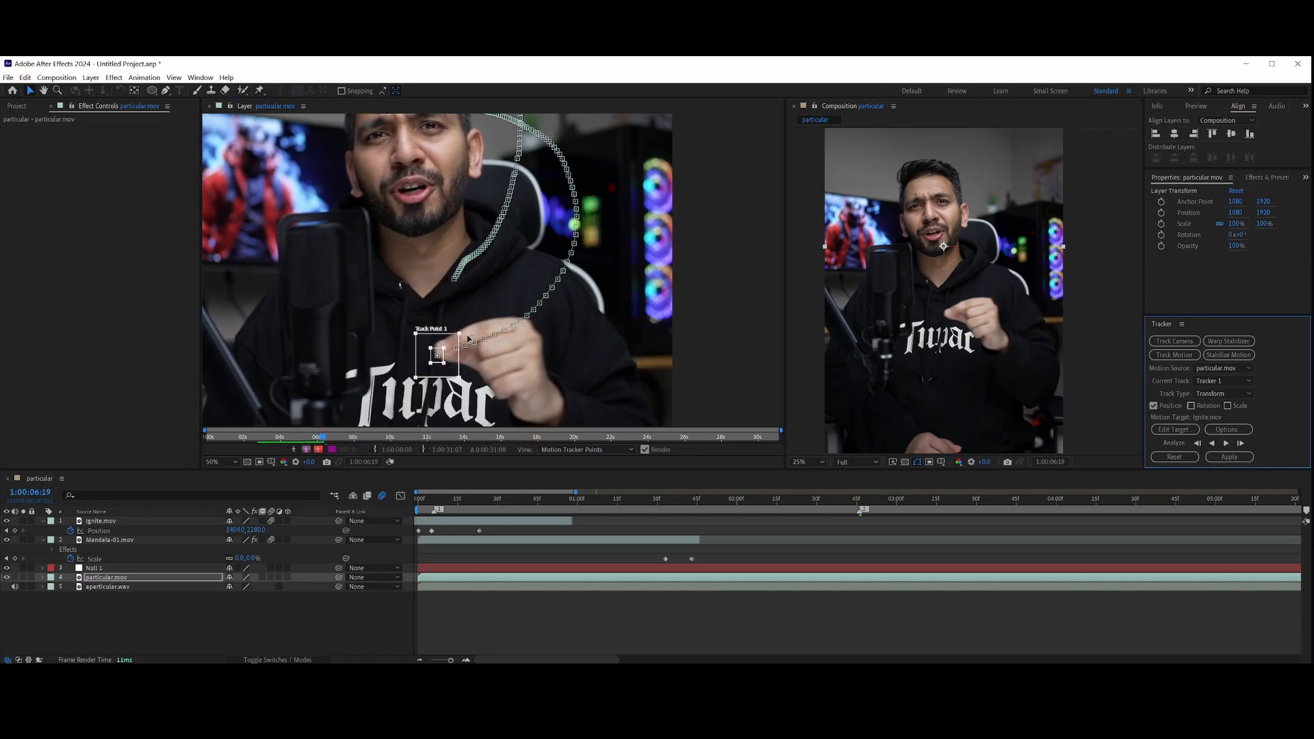
Apply the tracked motion to Null 1 in X and Y, then close the layer view
{"action": "left_click", "coordinate": [1188, 430]}
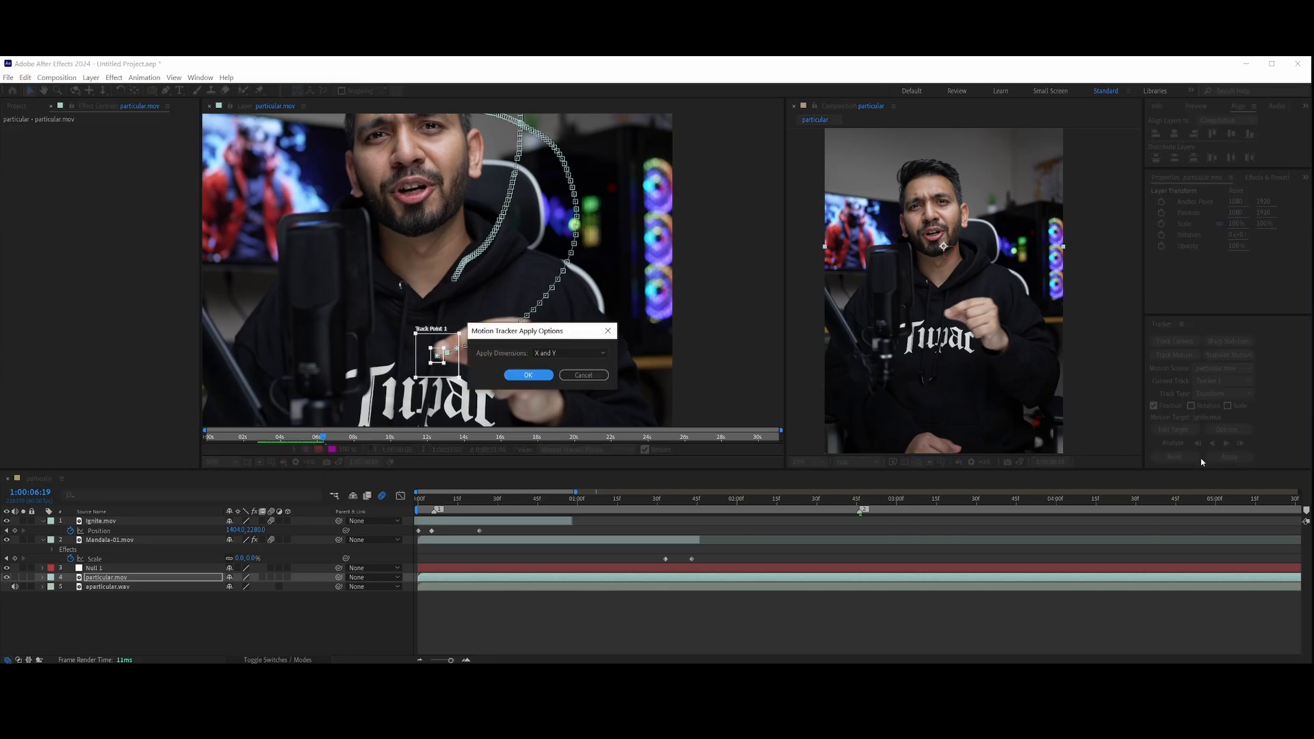
{"action": "key", "text": "Return"}
{"action": "left_click", "coordinate": [1189, 430]}
{"action": "key", "text": "Down"}
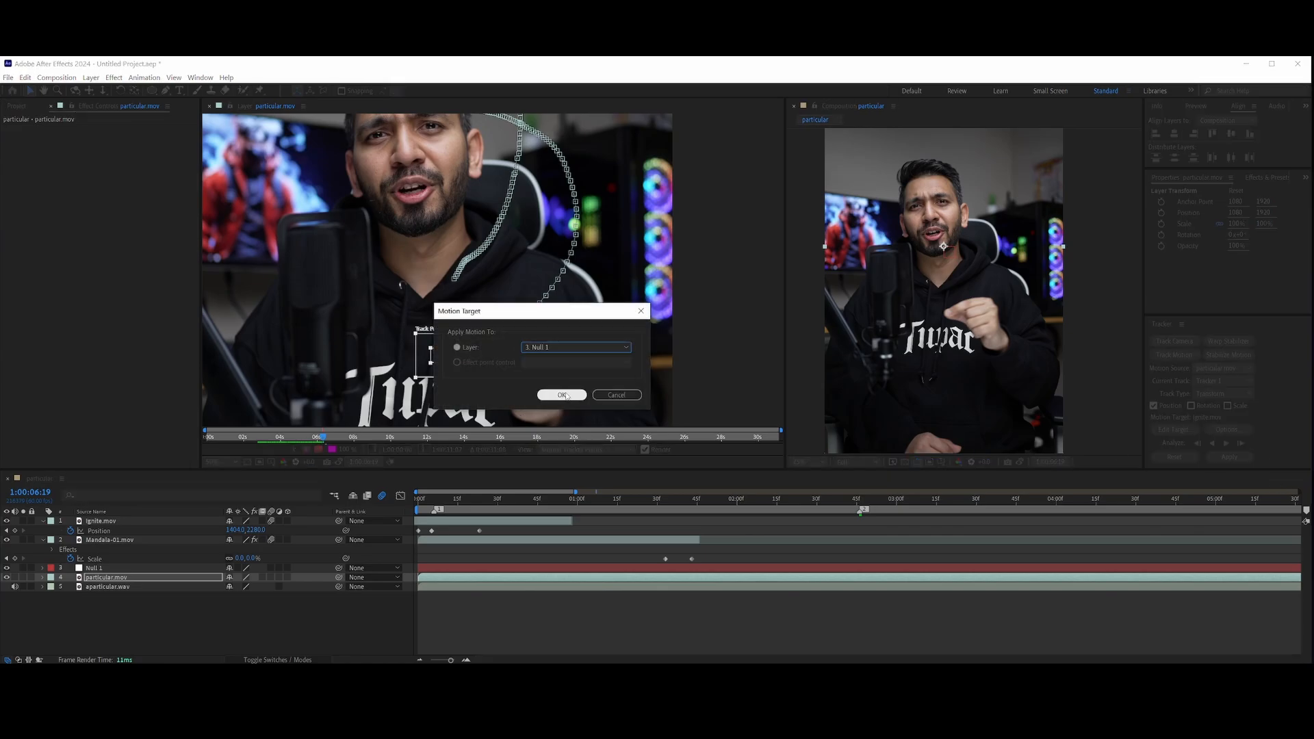
{"action": "key", "text": "Return"}
{"action": "left_click", "coordinate": [1230, 457]}
{"action": "left_click", "coordinate": [548, 375]}
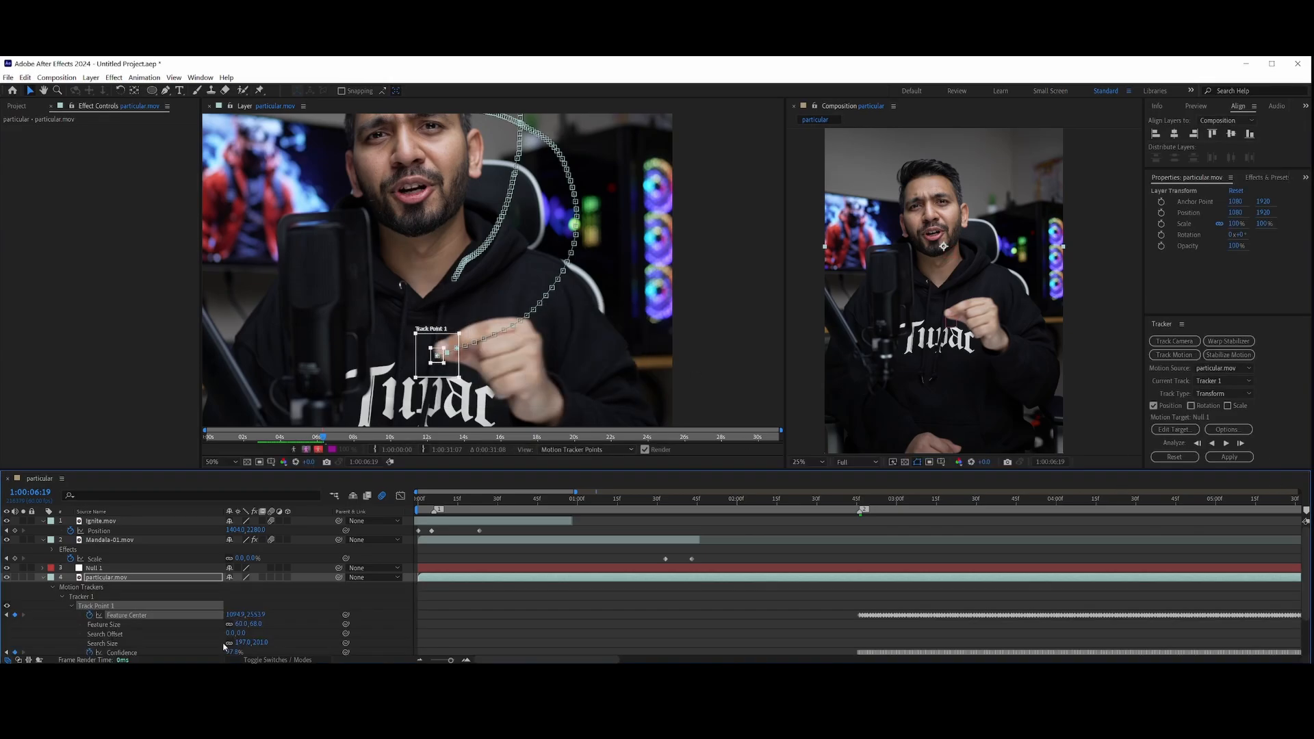
{"action": "left_click", "coordinate": [42, 578]}
{"action": "left_click", "coordinate": [128, 568]}
{"action": "left_click", "coordinate": [208, 106]}
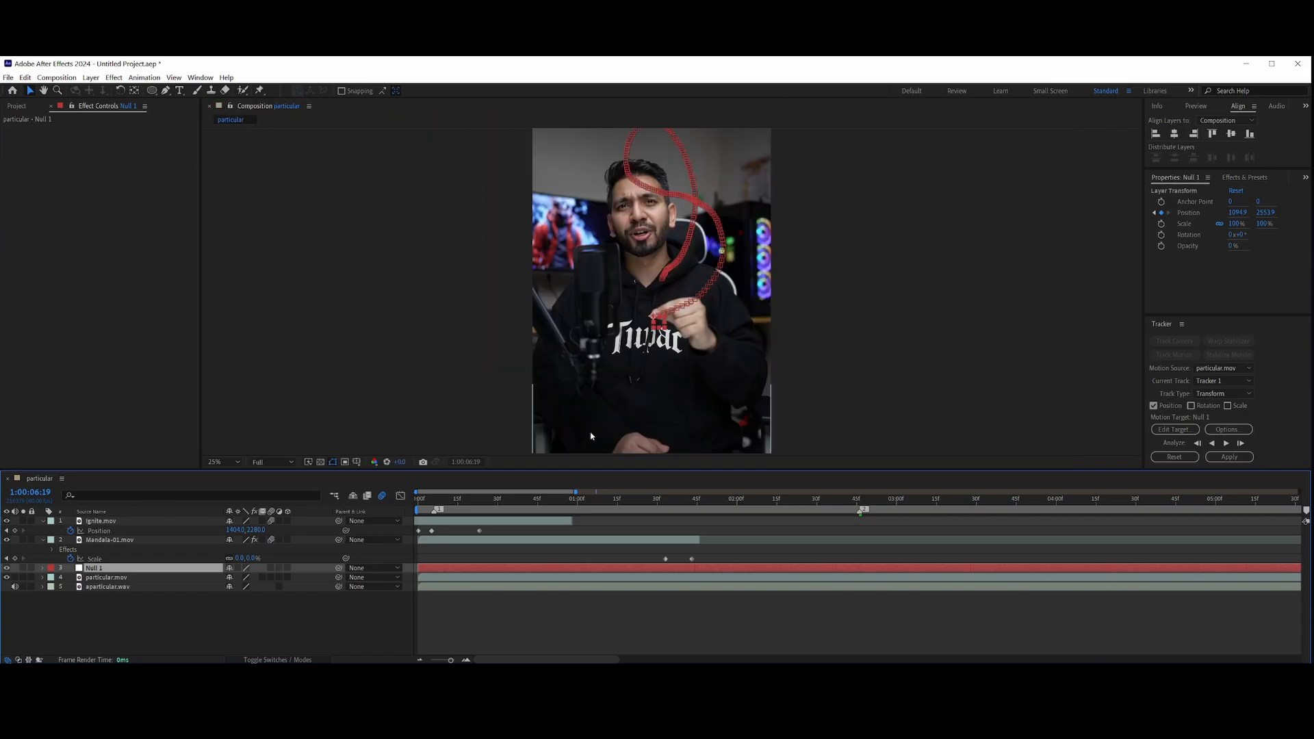
Create a black solid layer above Null 1
{"action": "right_click", "coordinate": [97, 620]}
{"action": "mouse_move", "coordinate": [118, 499]}
{"action": "left_click", "coordinate": [253, 523]}
{"action": "key", "text": "Return"}
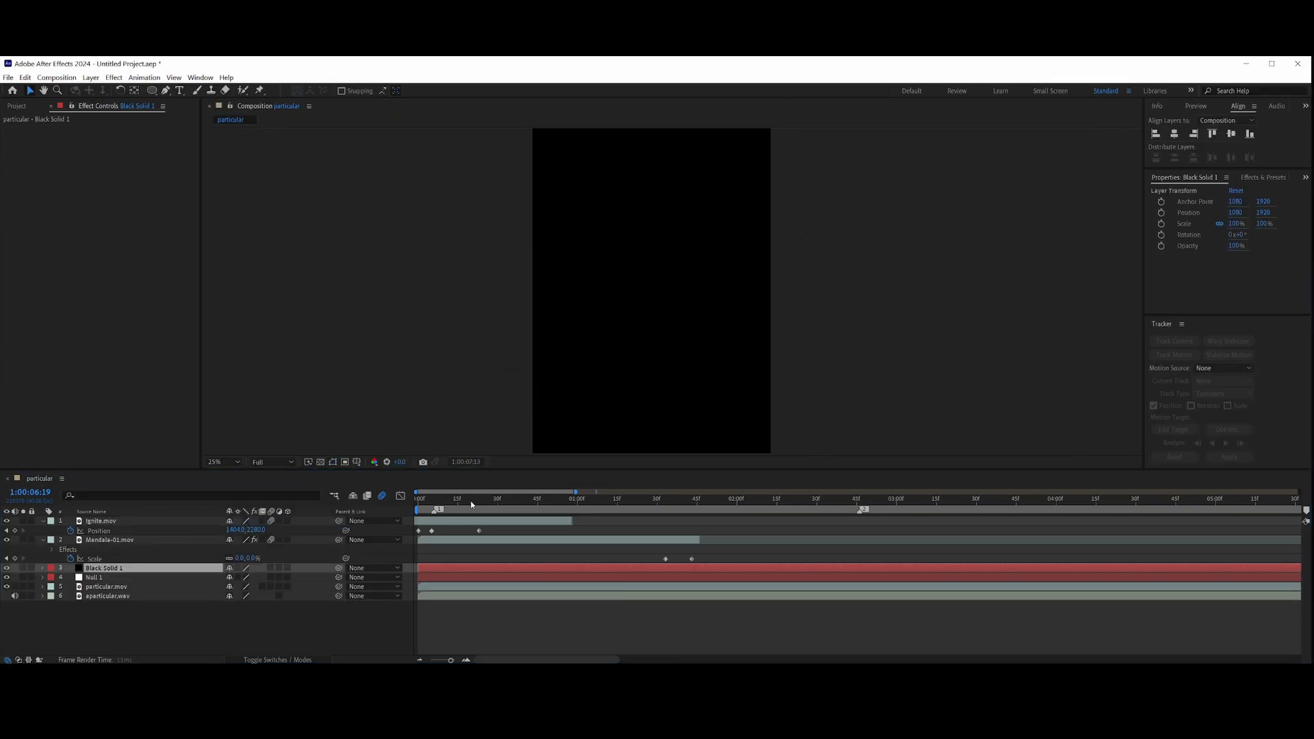
Remove the BCC+Bleach Bypass effect from the black solid
{"action": "left_click", "coordinate": [503, 499]}
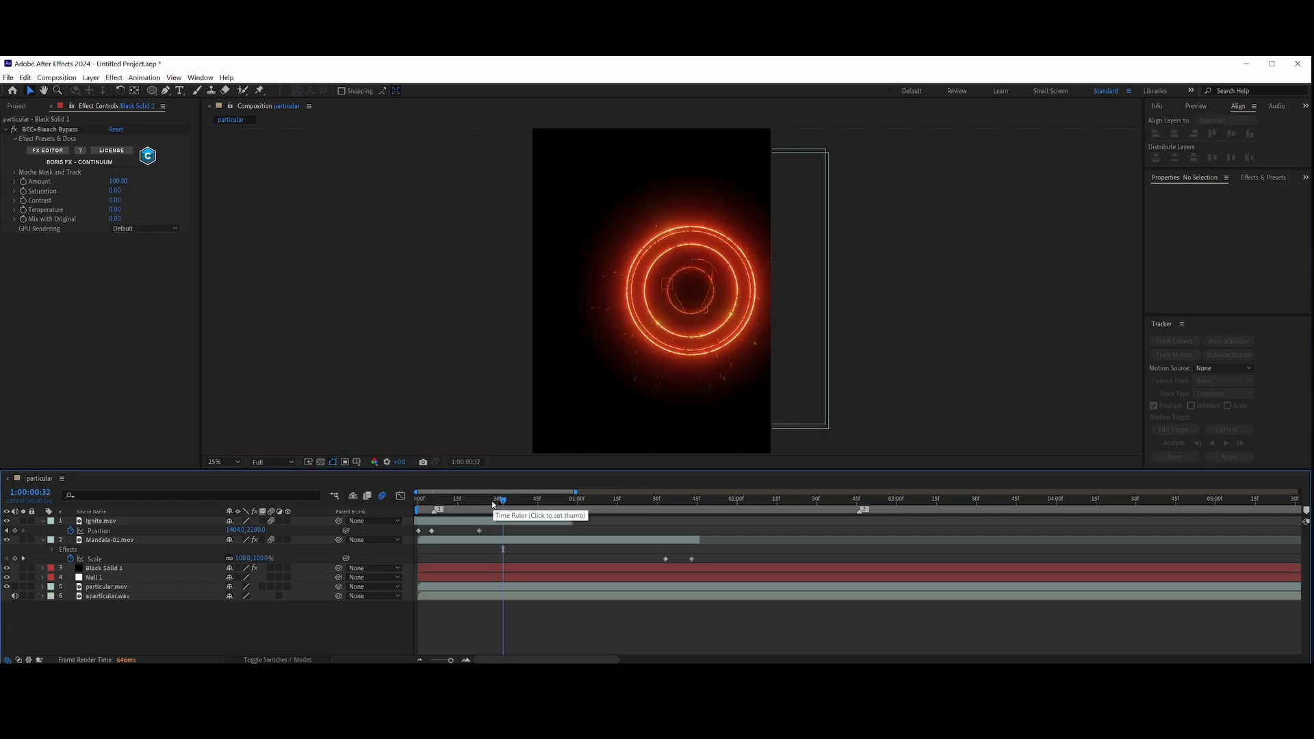
{"action": "left_click", "coordinate": [69, 130]}
{"action": "key", "text": "Delete"}
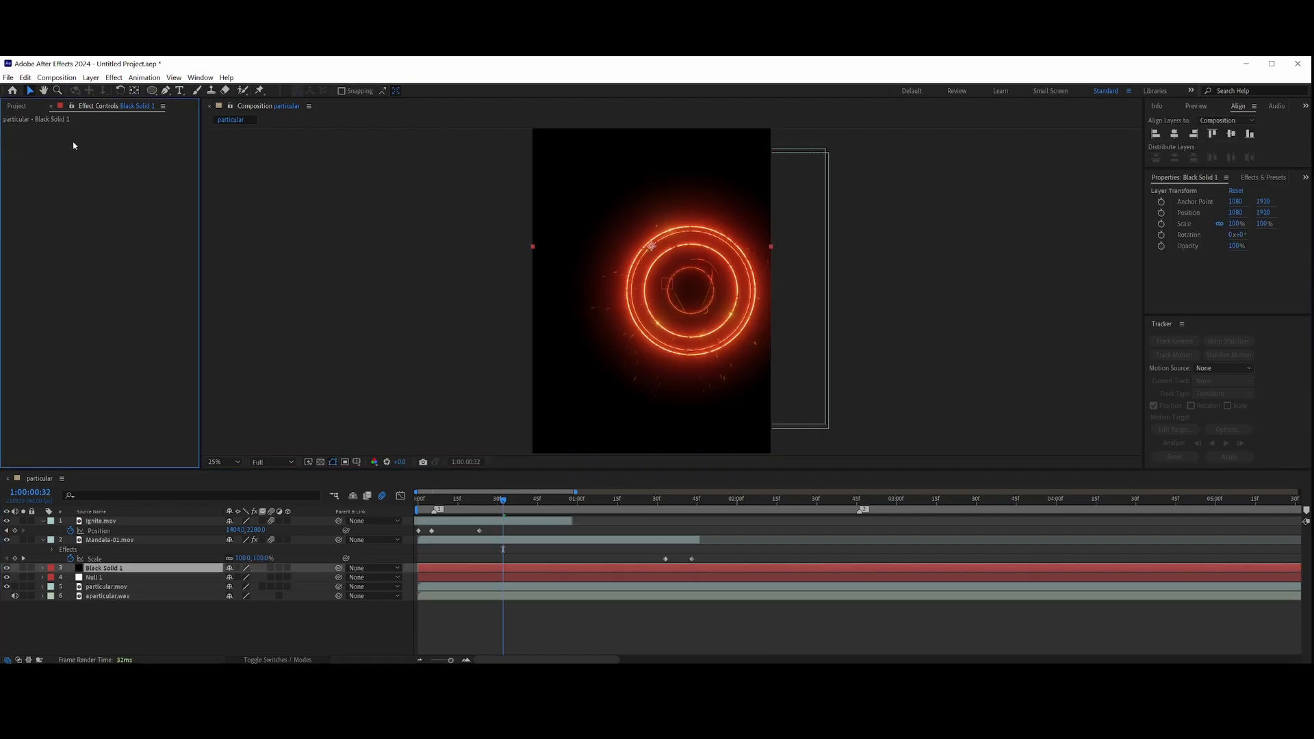
Apply the Particular effect to the black solid
{"action": "key", "text": "ctrl+space"}
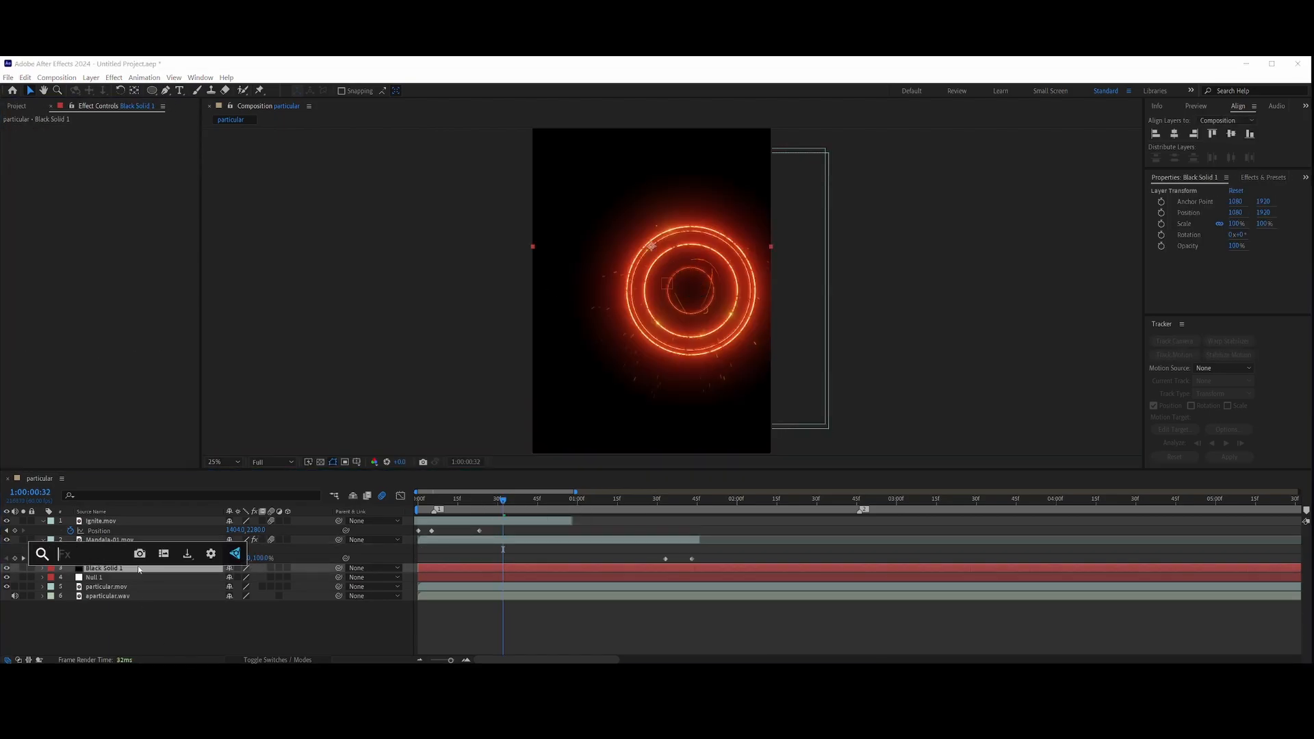
{"action": "type", "text": "par"}
{"action": "key", "text": "Return"}
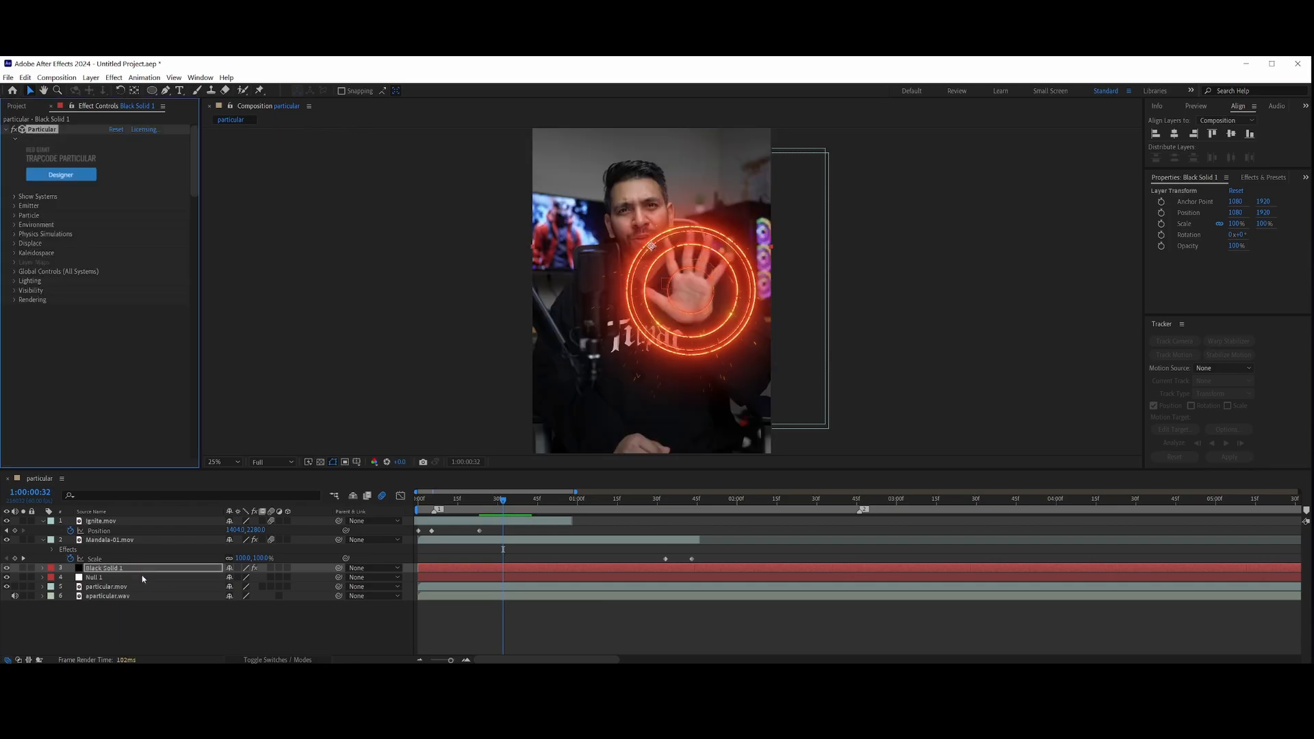
Link Particular's emitter to Null 1 and check the particles at 1:00:02:48
{"action": "left_click", "coordinate": [15, 207]}
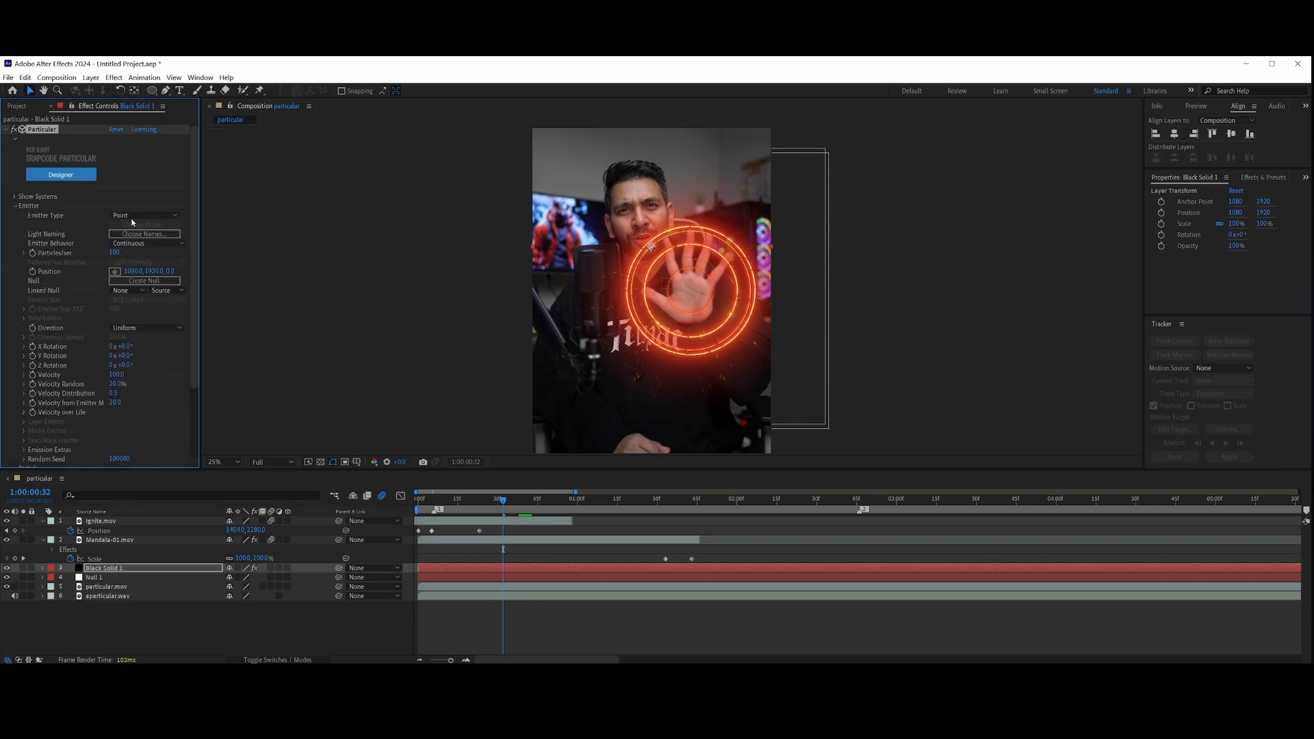
{"action": "left_click", "coordinate": [128, 290]}
{"action": "left_click", "coordinate": [137, 343]}
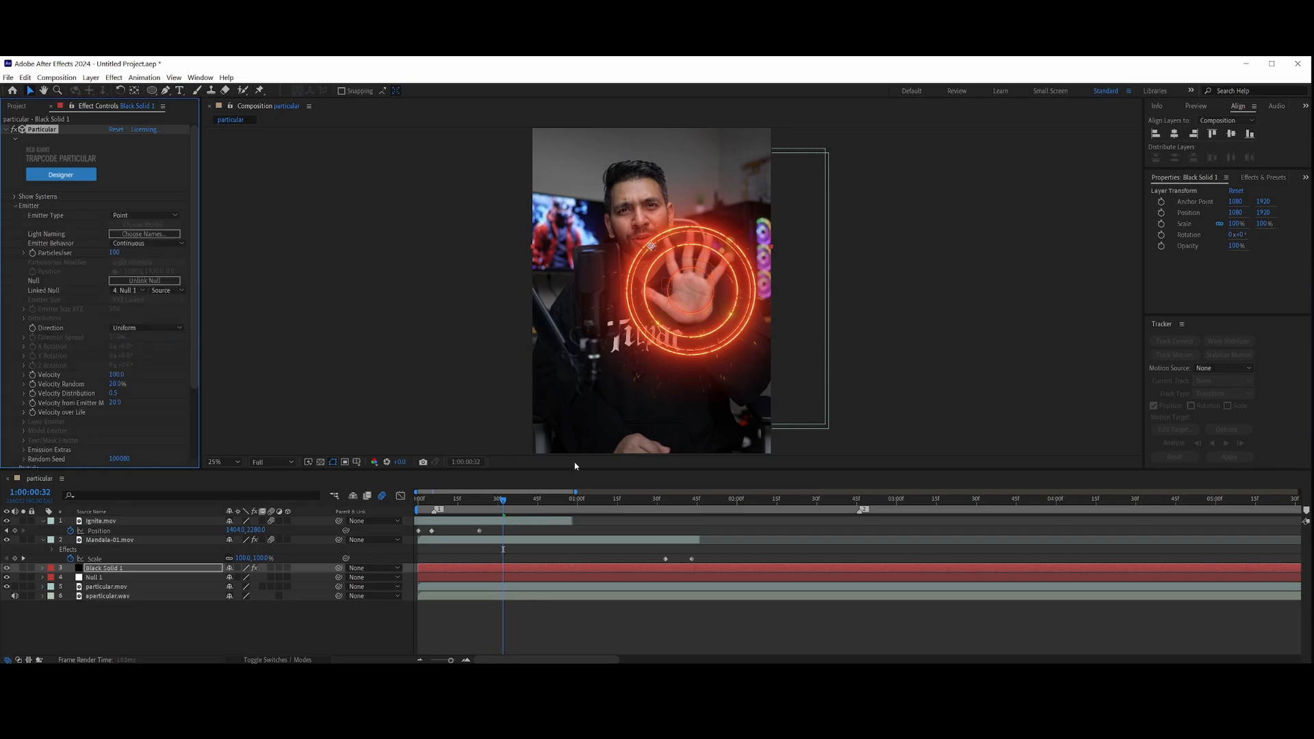
{"action": "left_click", "coordinate": [607, 506]}
{"action": "left_click", "coordinate": [864, 504]}
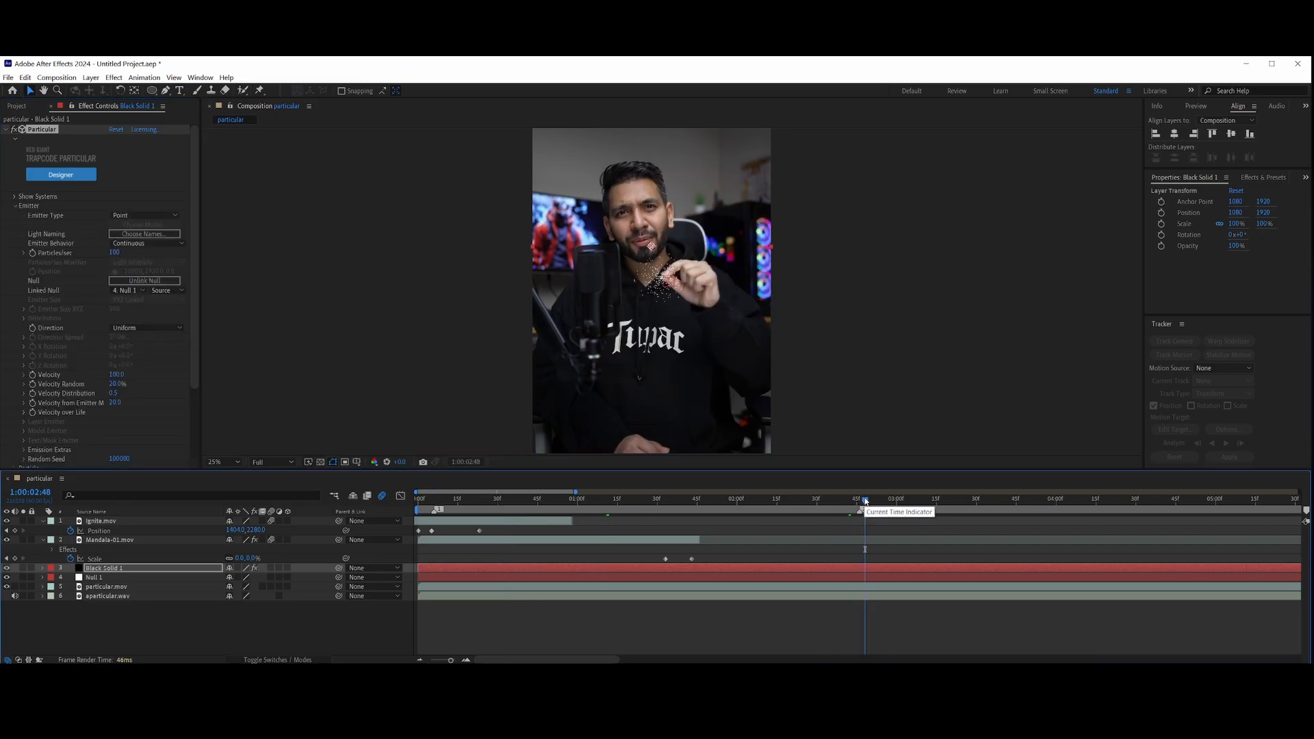
Set the composition preview resolution to Quarter and scrub to 1:00:03:44 to check the particles along the hand's path
{"action": "left_click", "coordinate": [879, 503]}
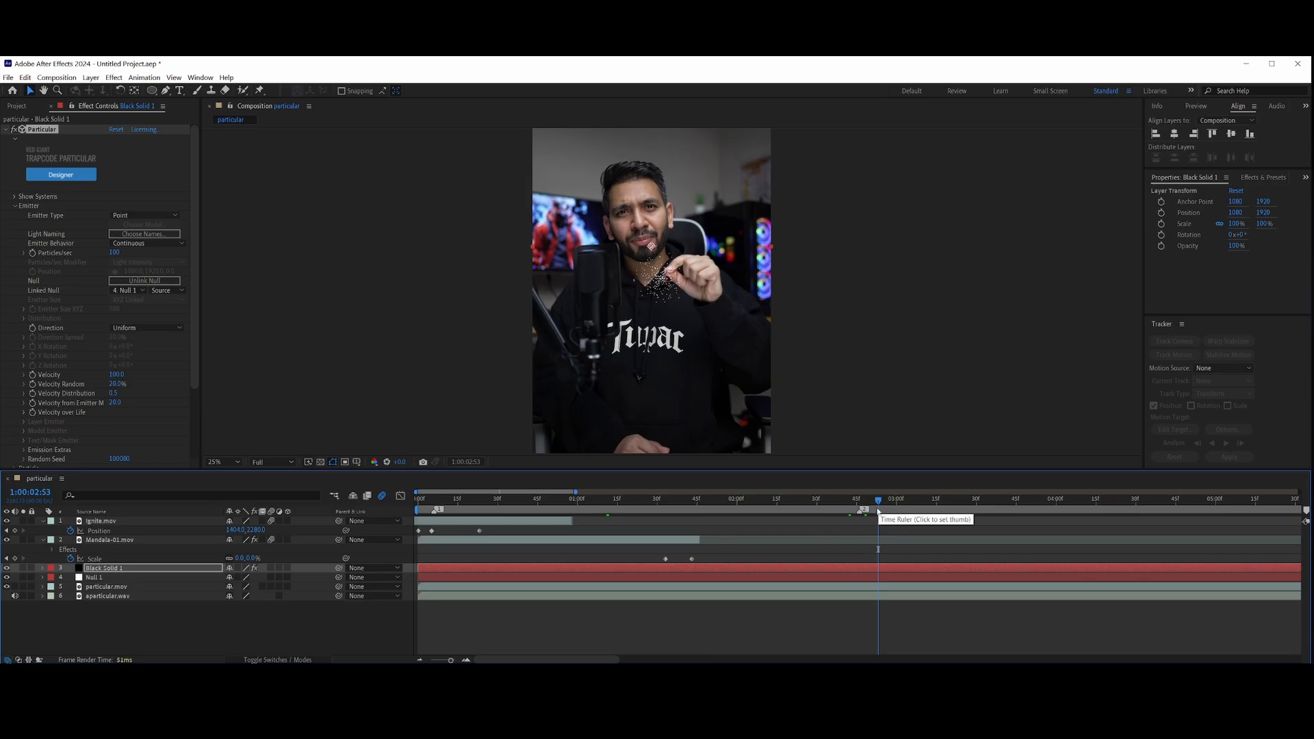
{"action": "left_click", "coordinate": [272, 462]}
{"action": "left_click", "coordinate": [271, 528]}
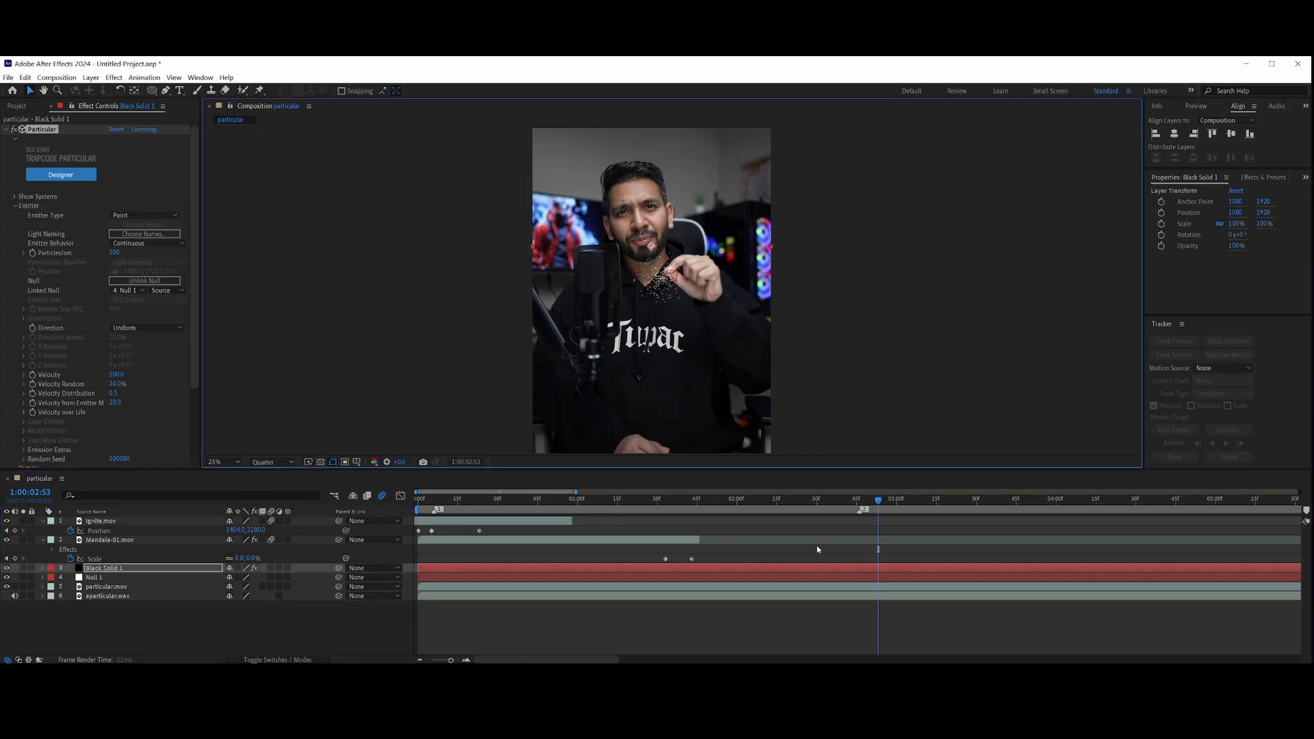
{"action": "left_click_drag", "start_coordinate": [897, 503], "coordinate": [1015, 506]}
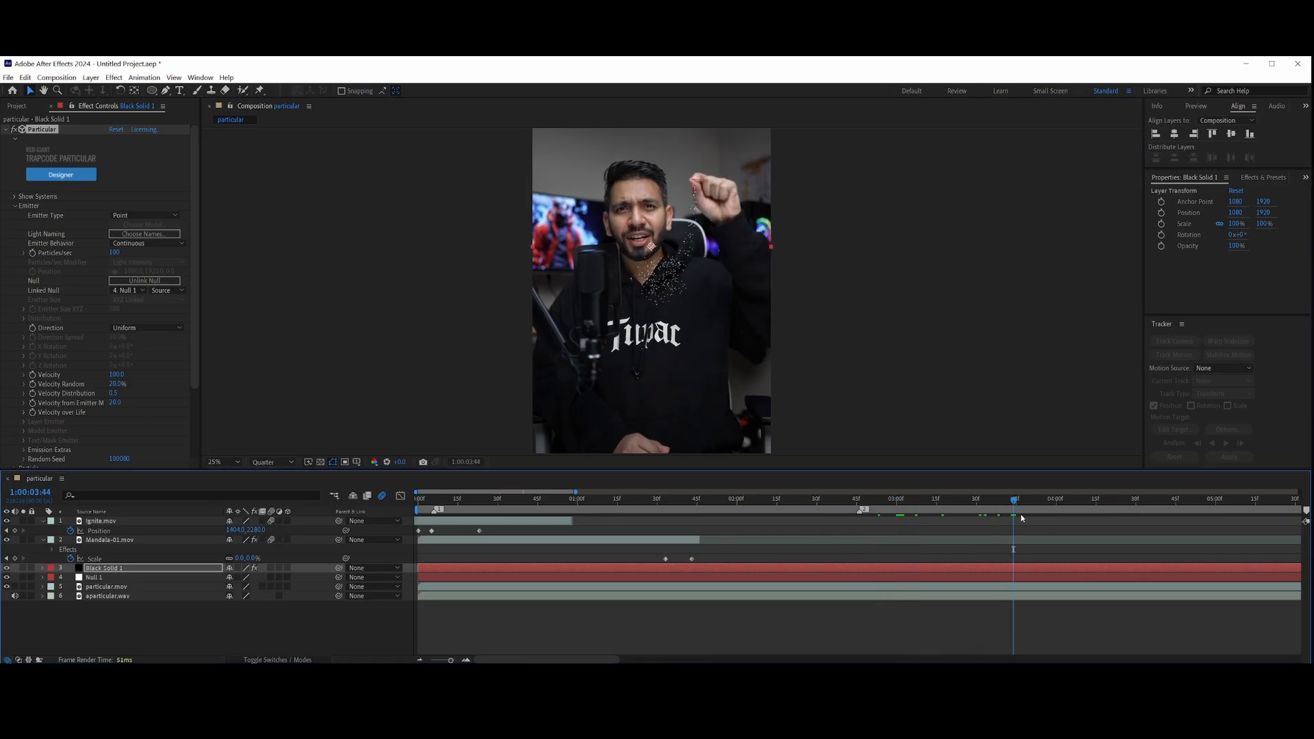
Raise Particular's Particles/sec to 1100 and expand the Particle settings
{"action": "left_click_drag", "start_coordinate": [115, 252], "coordinate": [171, 255]}
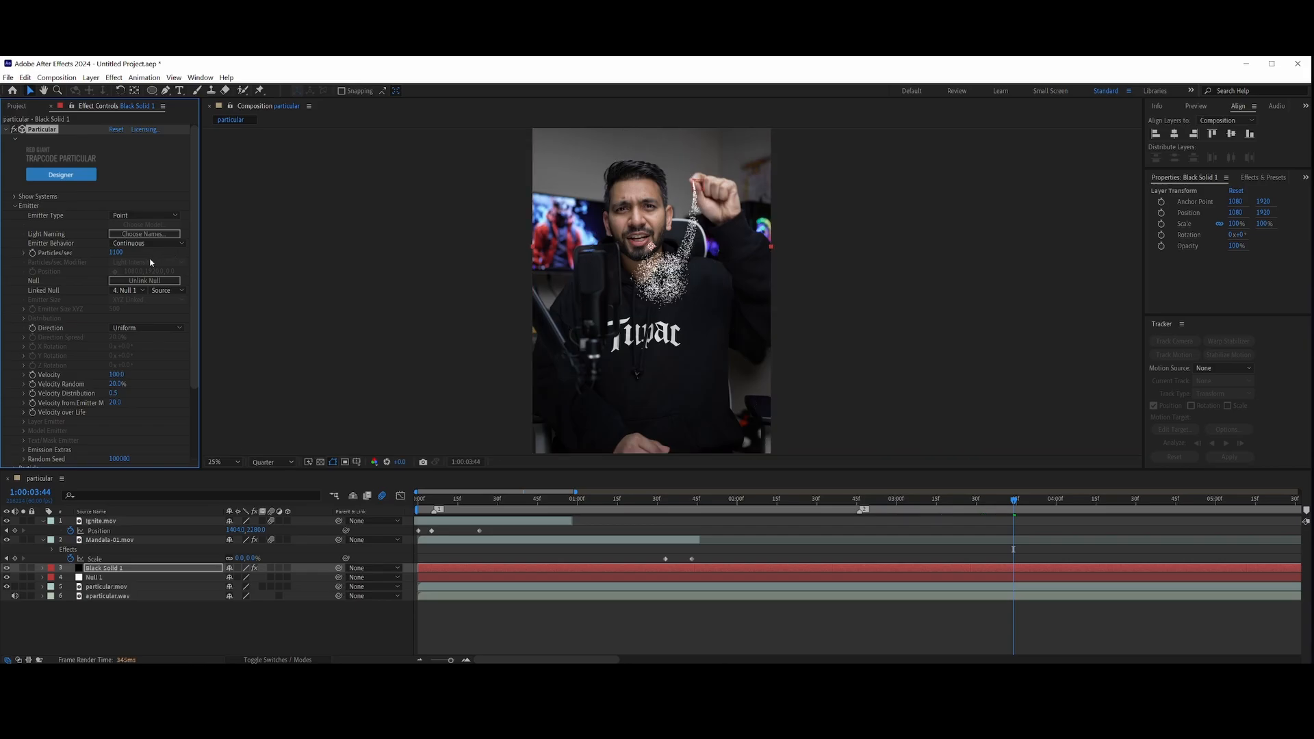
{"action": "left_click_drag", "start_coordinate": [108, 395], "coordinate": [101, 402]}
{"action": "scroll", "coordinate": [139, 431], "scroll_direction": "down", "scroll_amount": 3}
{"action": "left_click", "coordinate": [15, 378]}
{"action": "scroll", "coordinate": [103, 323], "scroll_direction": "down", "scroll_amount": 5}
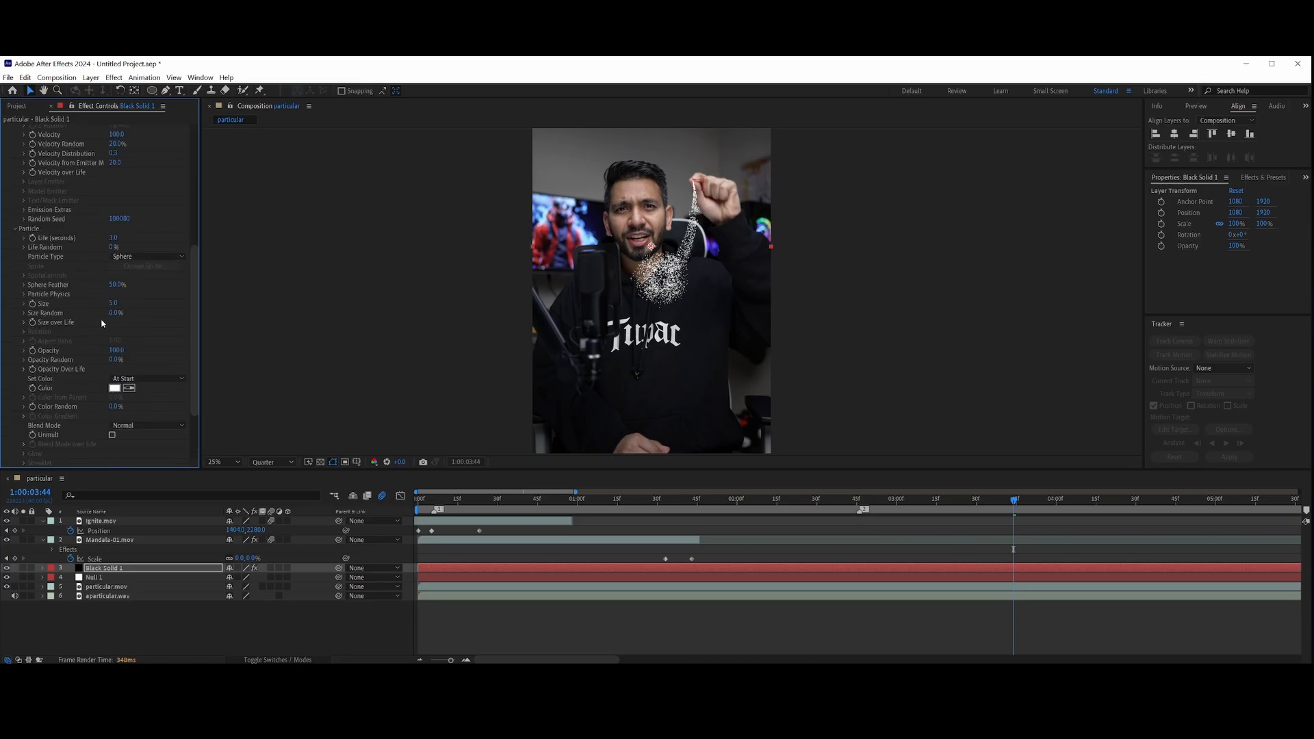
{"action": "scroll", "coordinate": [104, 323], "scroll_direction": "up", "scroll_amount": 7}
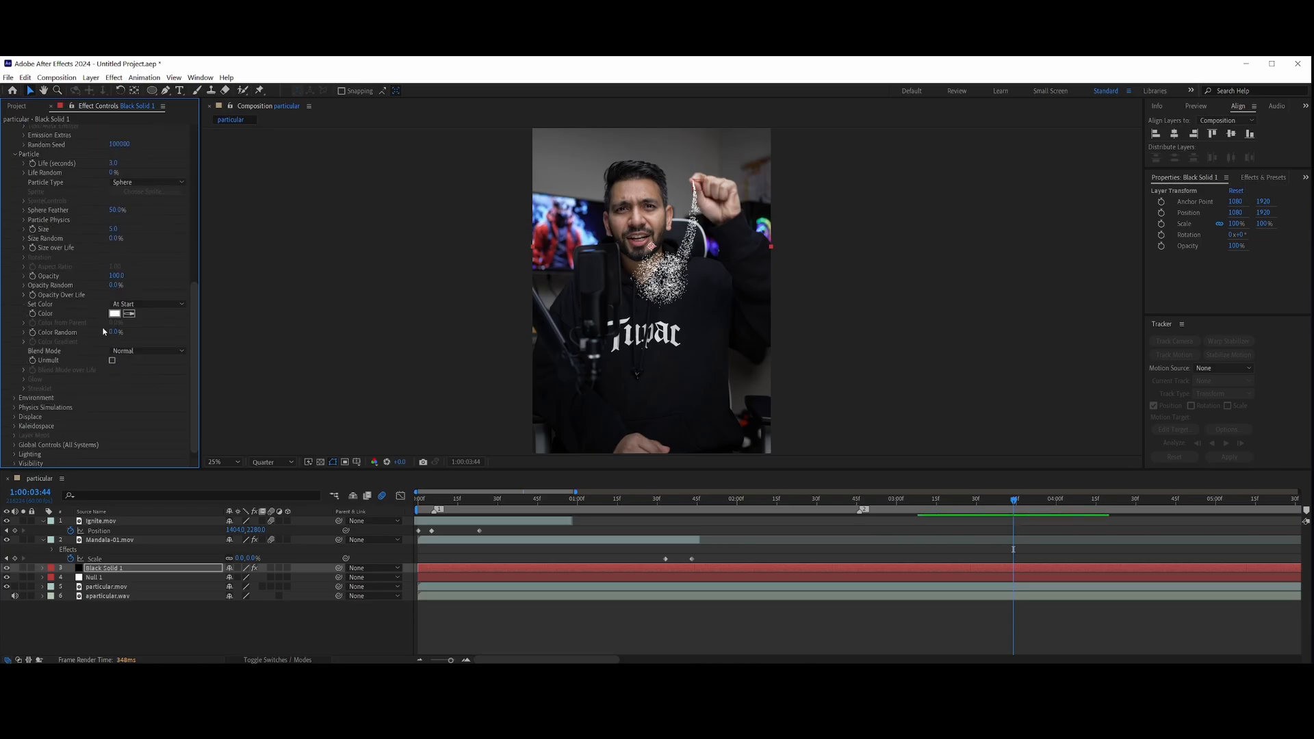
Launch Particular's Designer, dismiss the error, and set the emitter type to Point
{"action": "left_click", "coordinate": [68, 148]}
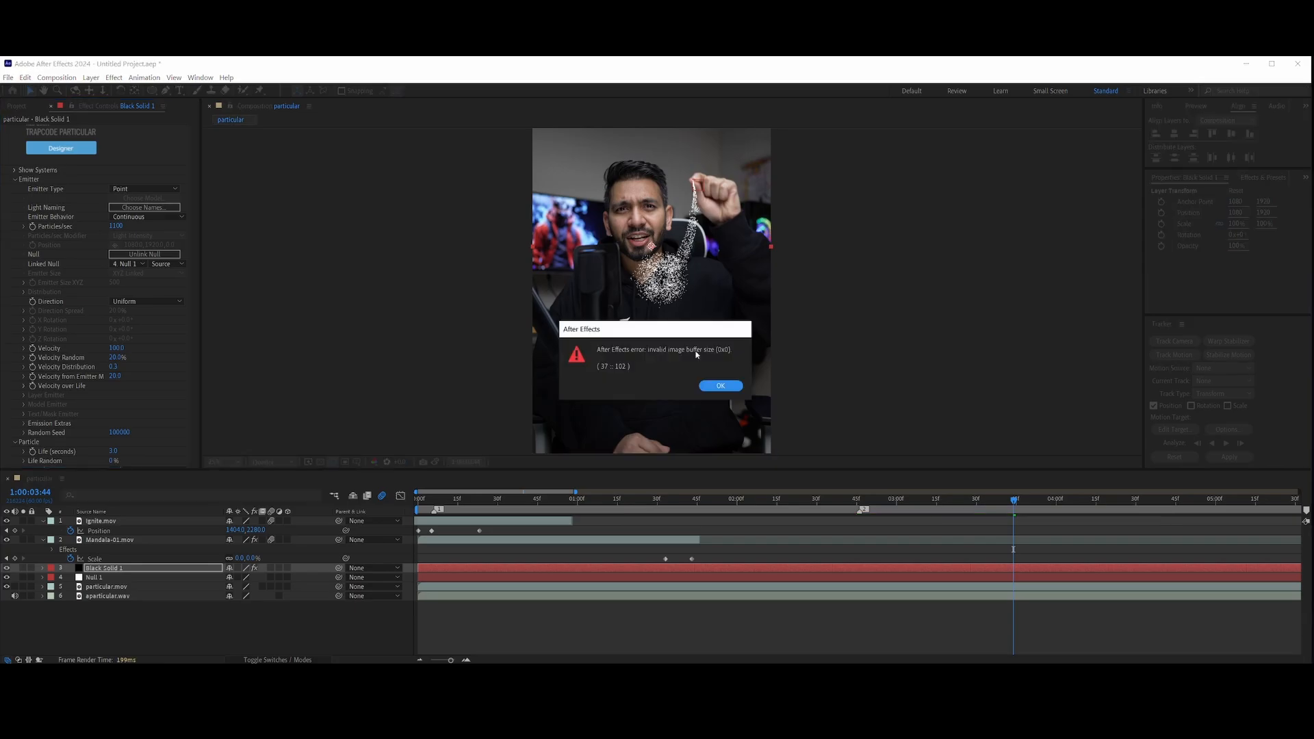
{"action": "left_click", "coordinate": [715, 385]}
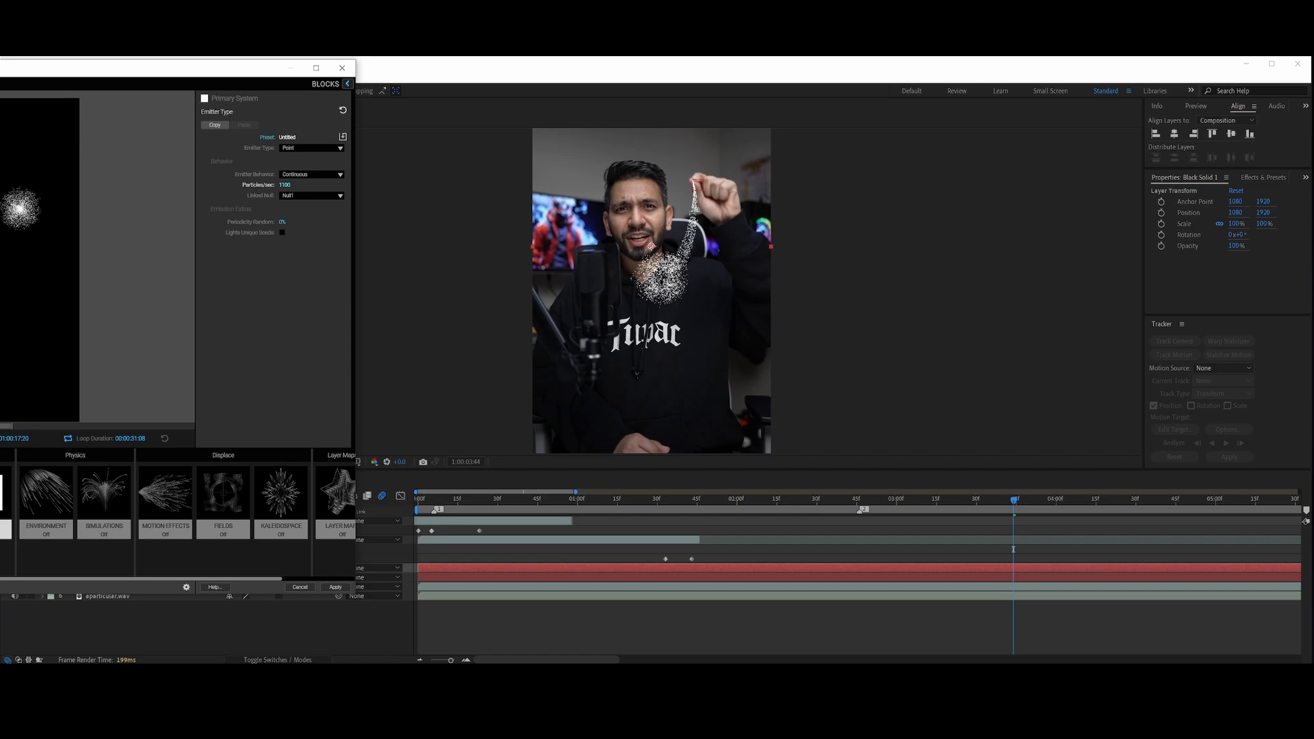
{"action": "left_click", "coordinate": [312, 148]}
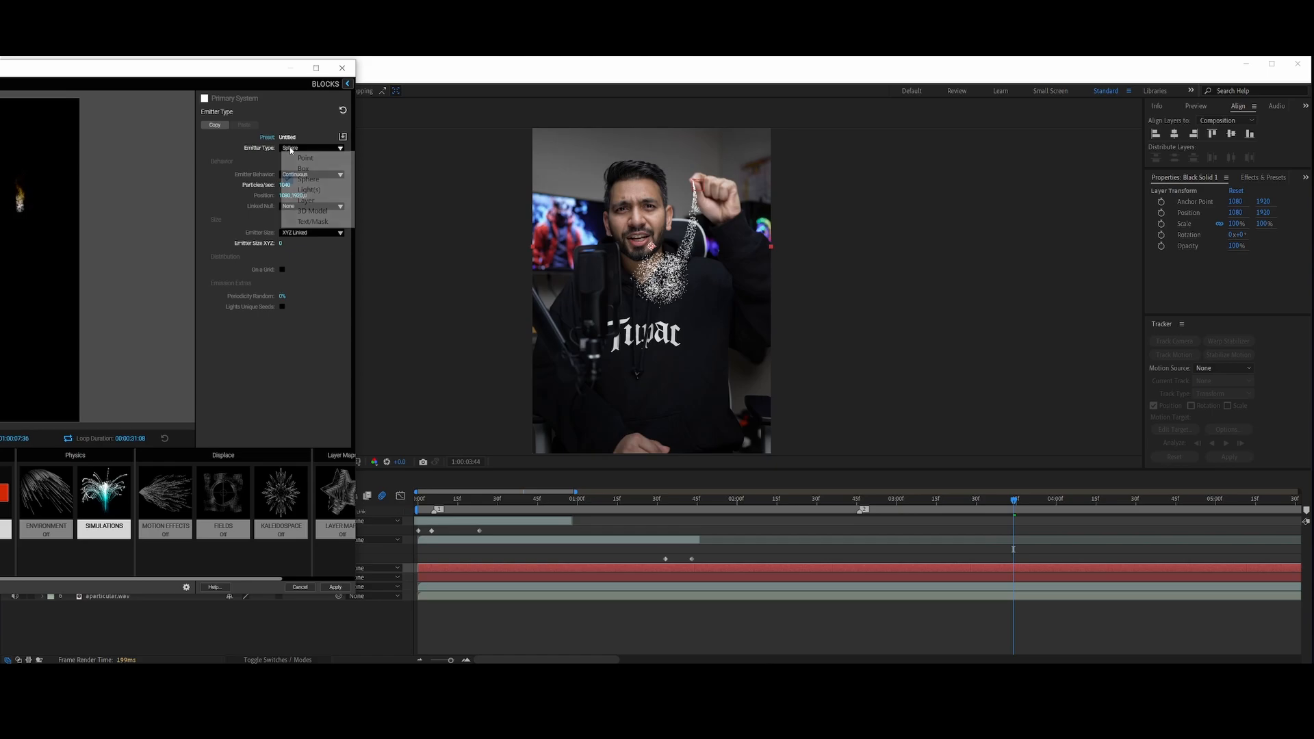
{"action": "left_click", "coordinate": [299, 158]}
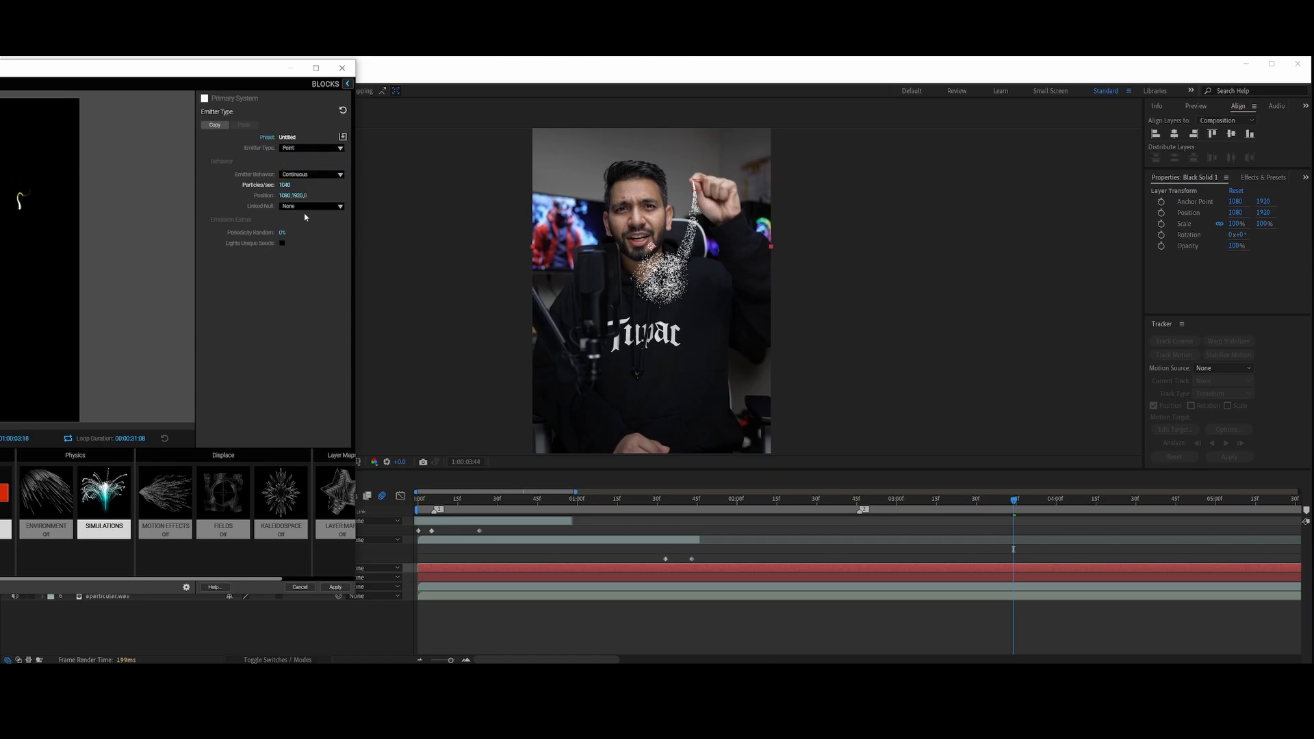
Try the From Emitter Speed, Dynamic Form and Explode emitter behaviors, then return to Continuous
{"action": "left_click", "coordinate": [306, 175]}
{"action": "left_click", "coordinate": [312, 205]}
{"action": "left_click", "coordinate": [311, 174]}
{"action": "left_click", "coordinate": [308, 216]}
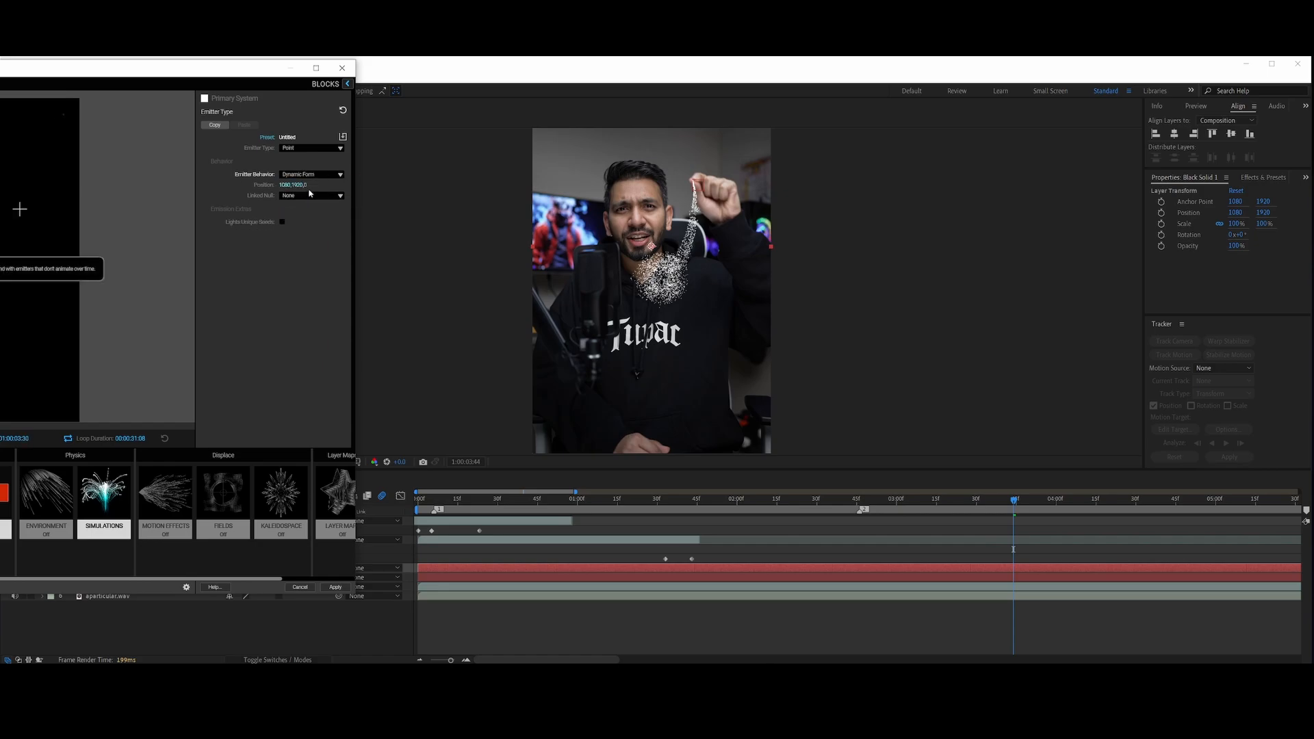
{"action": "left_click", "coordinate": [311, 174]}
{"action": "left_click", "coordinate": [301, 195]}
{"action": "left_click", "coordinate": [312, 175]}
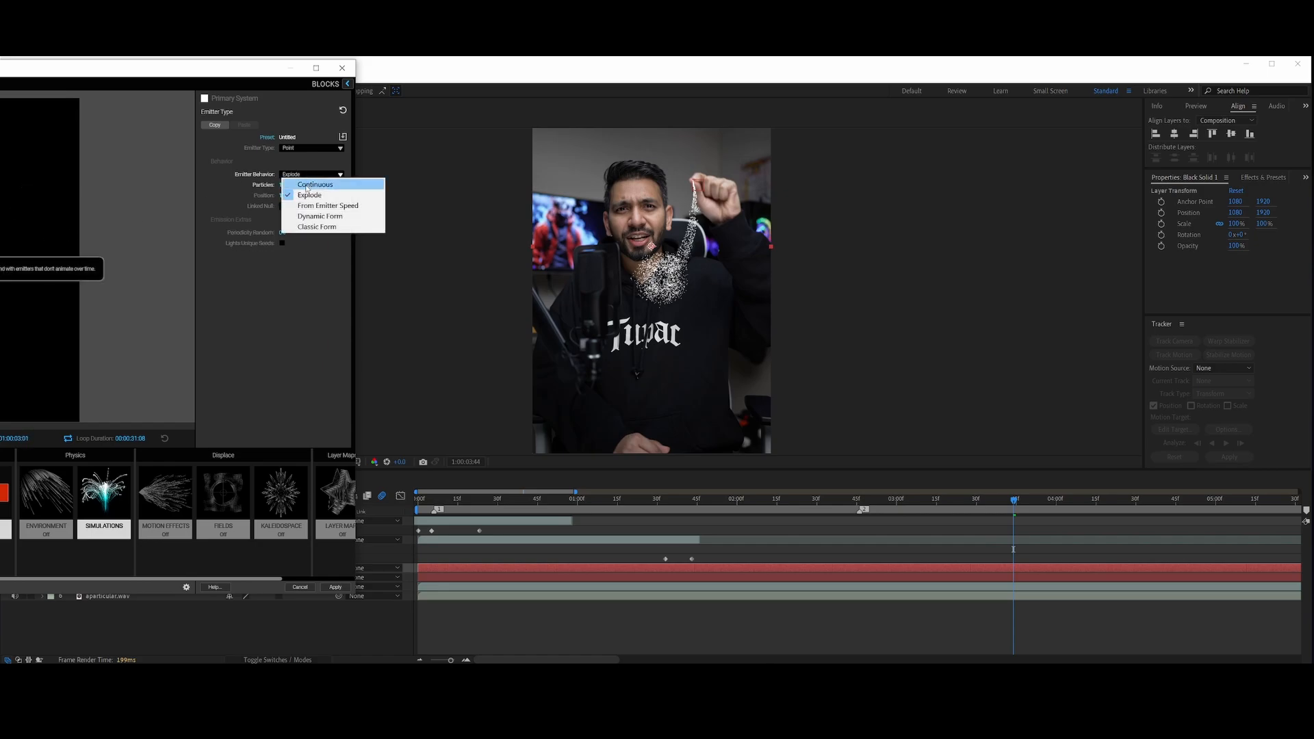
{"action": "left_click", "coordinate": [301, 185]}
Link the Designer's emitter to Null 1 and apply the Designer settings to the black solid
{"action": "left_click", "coordinate": [311, 206]}
{"action": "left_click", "coordinate": [321, 249]}
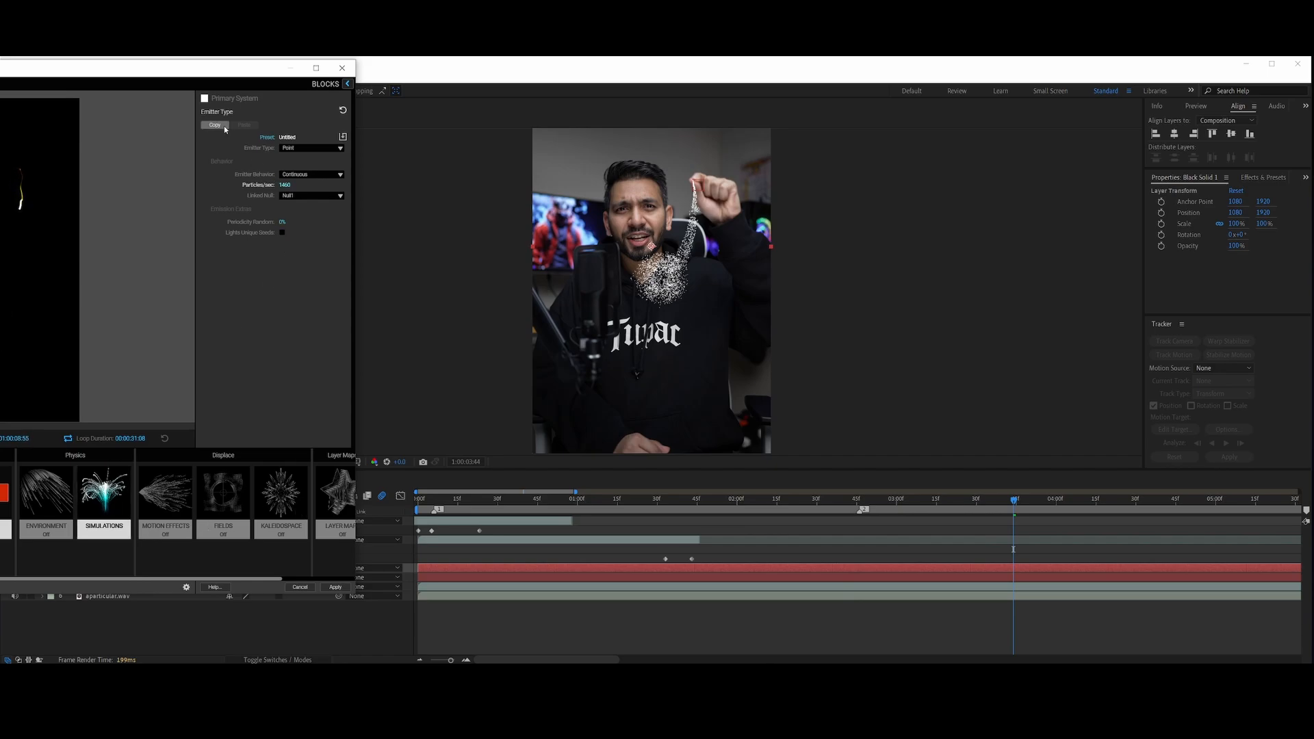
{"action": "left_click", "coordinate": [334, 588]}
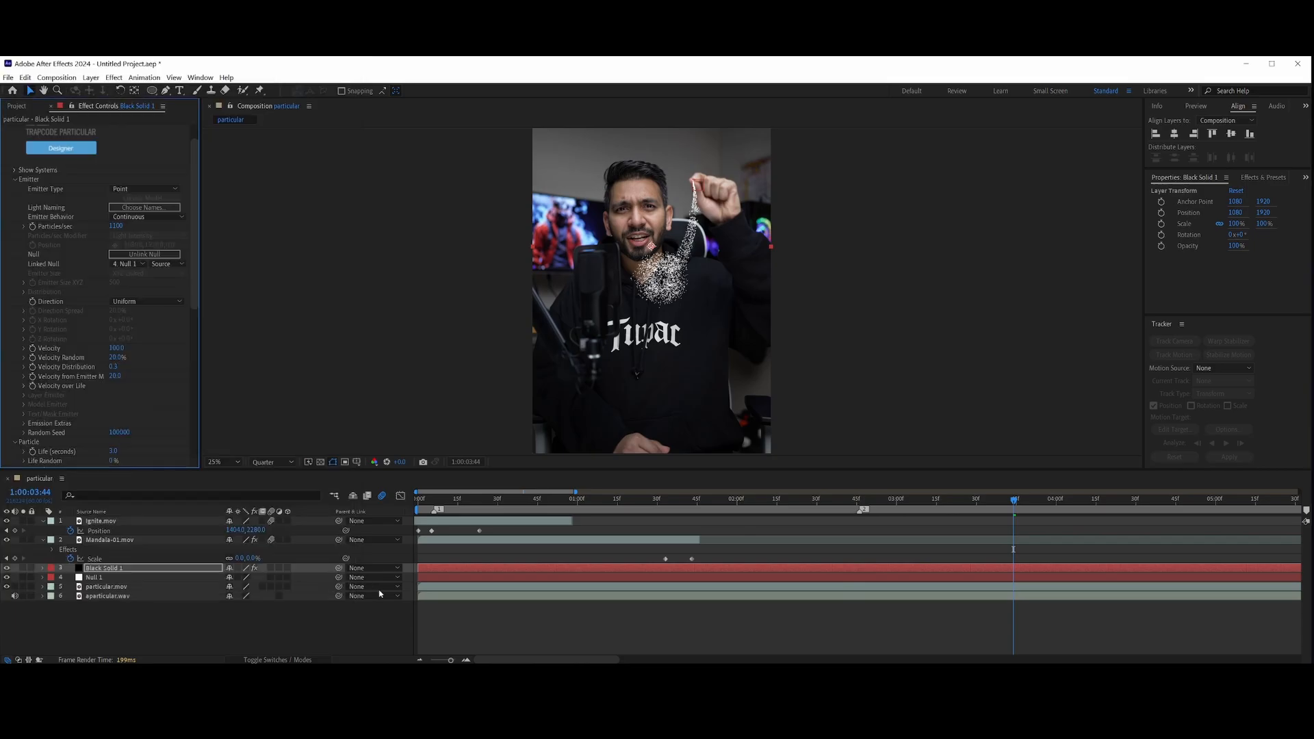
Preview the glowing particle trail following the speaker's hand
{"action": "left_click_drag", "start_coordinate": [1014, 500], "coordinate": [844, 504]}
{"action": "key", "text": "space"}
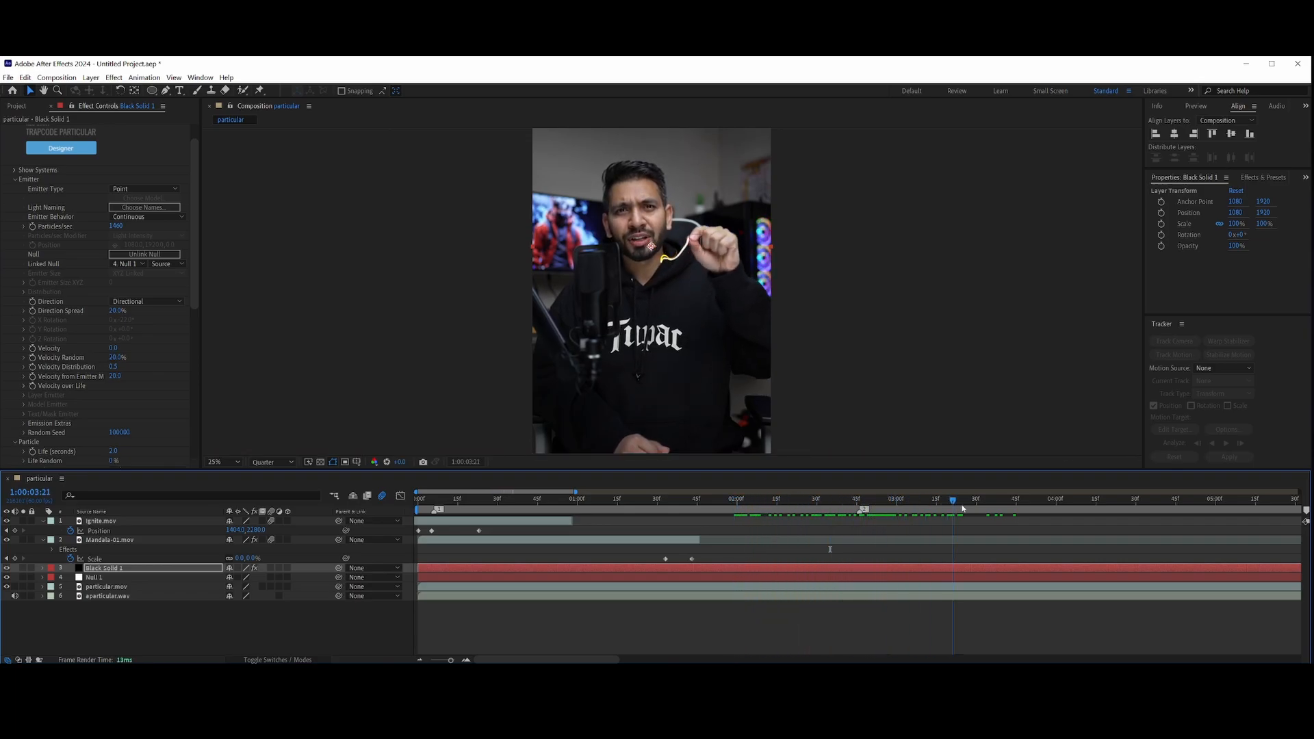
{"action": "scroll", "coordinate": [705, 275], "scroll_direction": "down", "scroll_amount": 1}
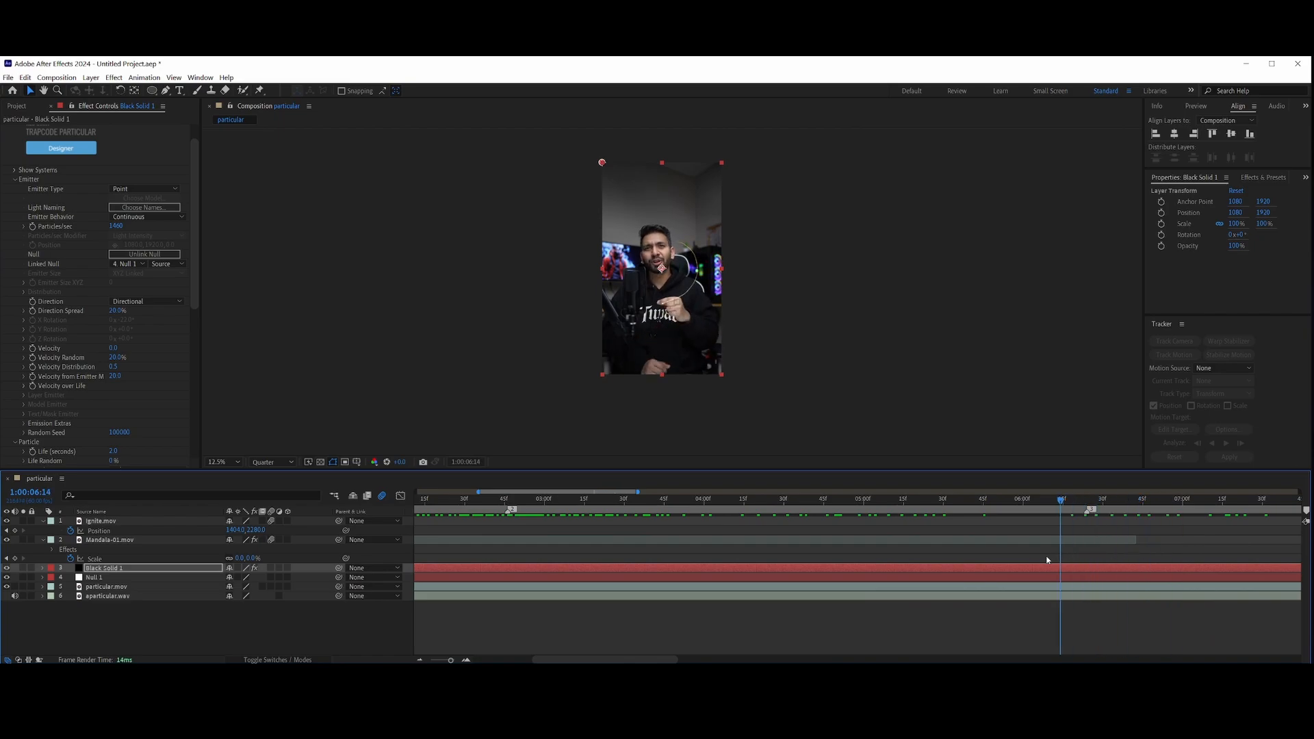
Fade out Black Solid 1 with an opacity keyframe of 100% at 1:00:06:18 and one of 0% a few frames after it
{"action": "left_click_drag", "start_coordinate": [1048, 560], "coordinate": [1072, 569]}
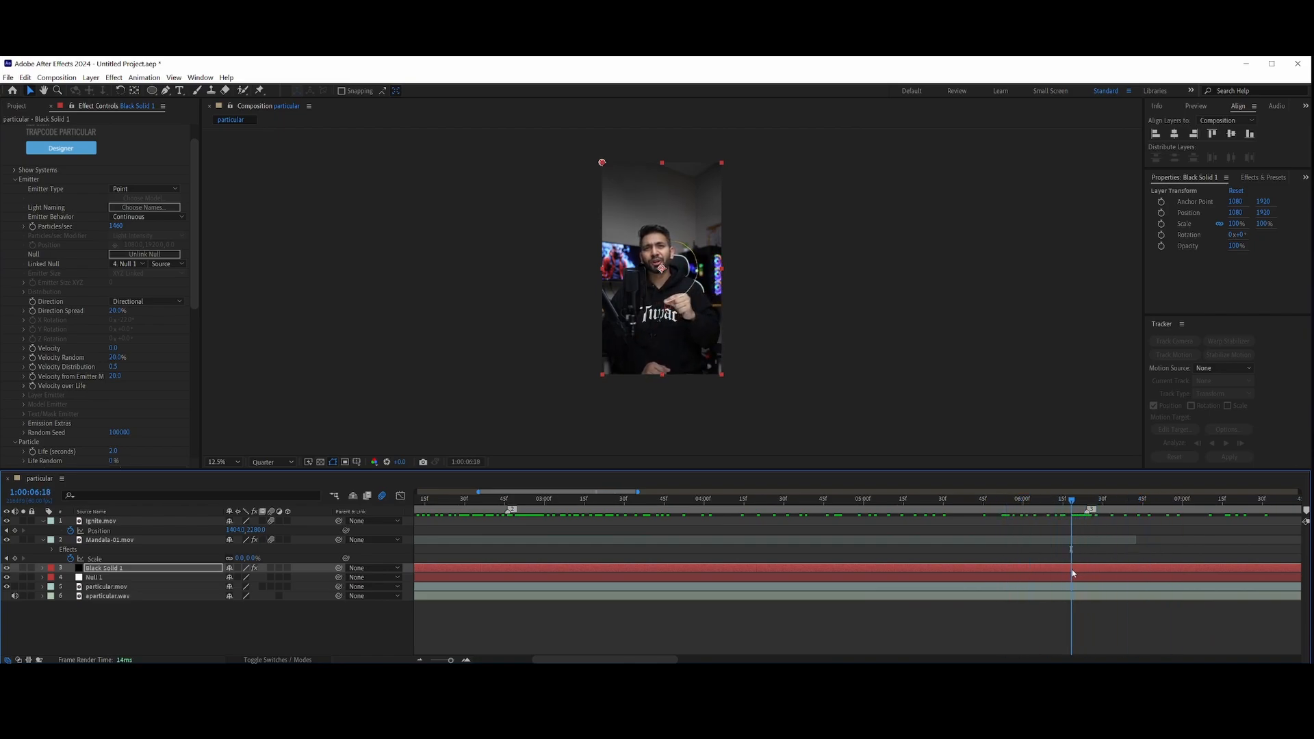
{"action": "key", "text": "alt+shift+t"}
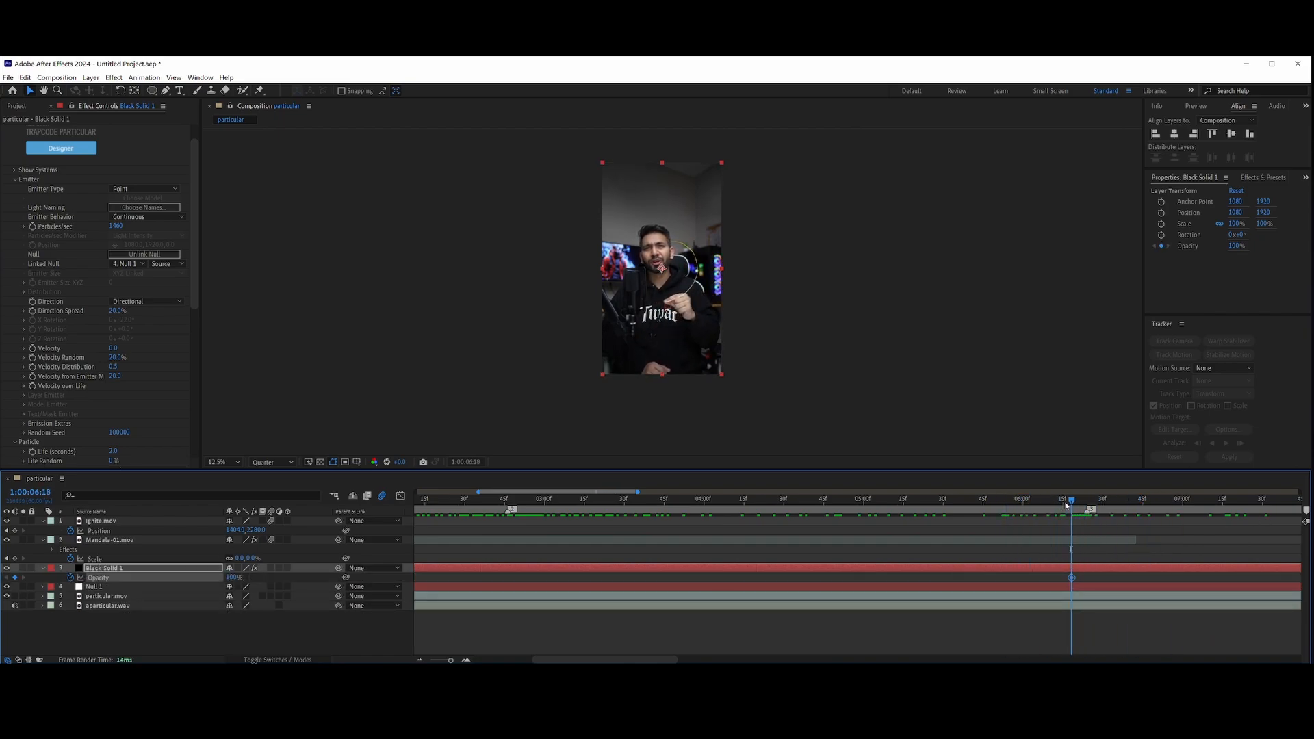
{"action": "left_click_drag", "start_coordinate": [1071, 502], "coordinate": [1084, 505]}
{"action": "left_click_drag", "start_coordinate": [233, 577], "coordinate": [129, 579]}
Split Black Solid 1 at 1:00:06:26 and delete the part after the cut
{"action": "left_click_drag", "start_coordinate": [1085, 501], "coordinate": [1090, 539]}
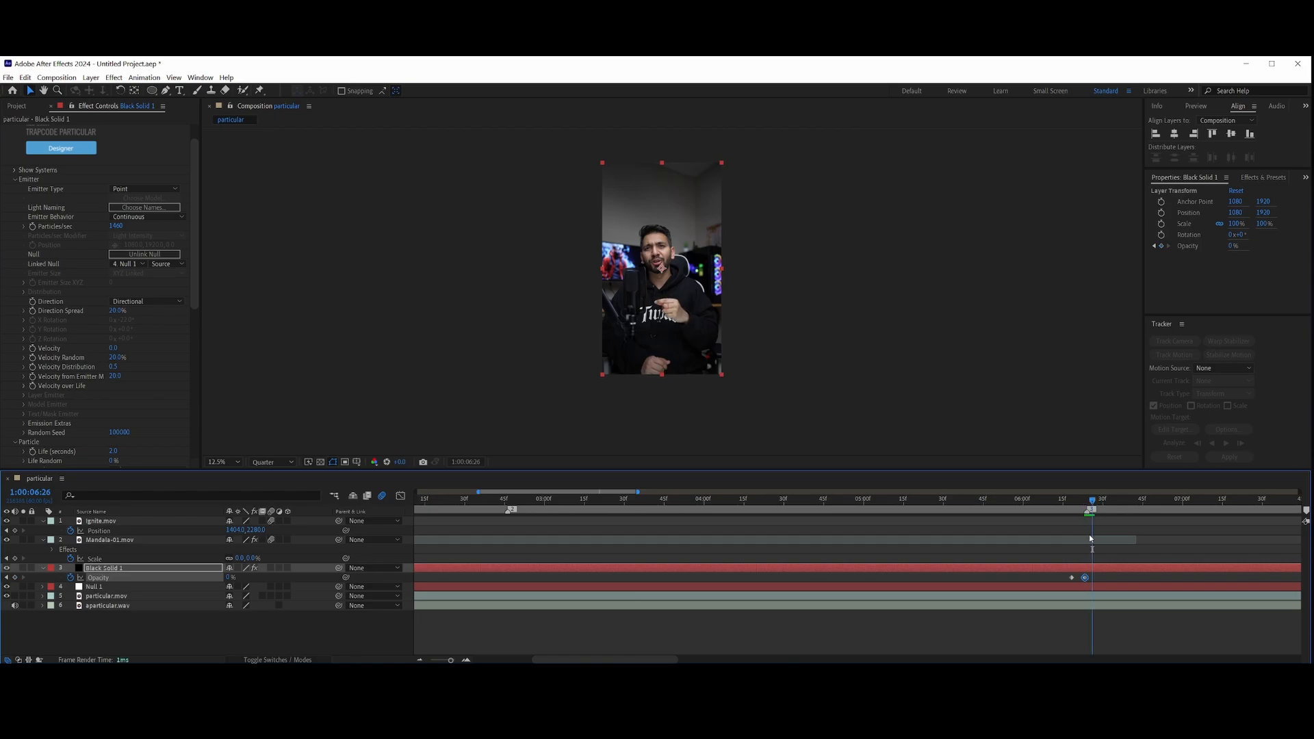
{"action": "key", "text": "ctrl+shift+d"}
{"action": "key", "text": "Delete"}
{"action": "key", "text": "minus"}
{"action": "key", "text": "minus"}
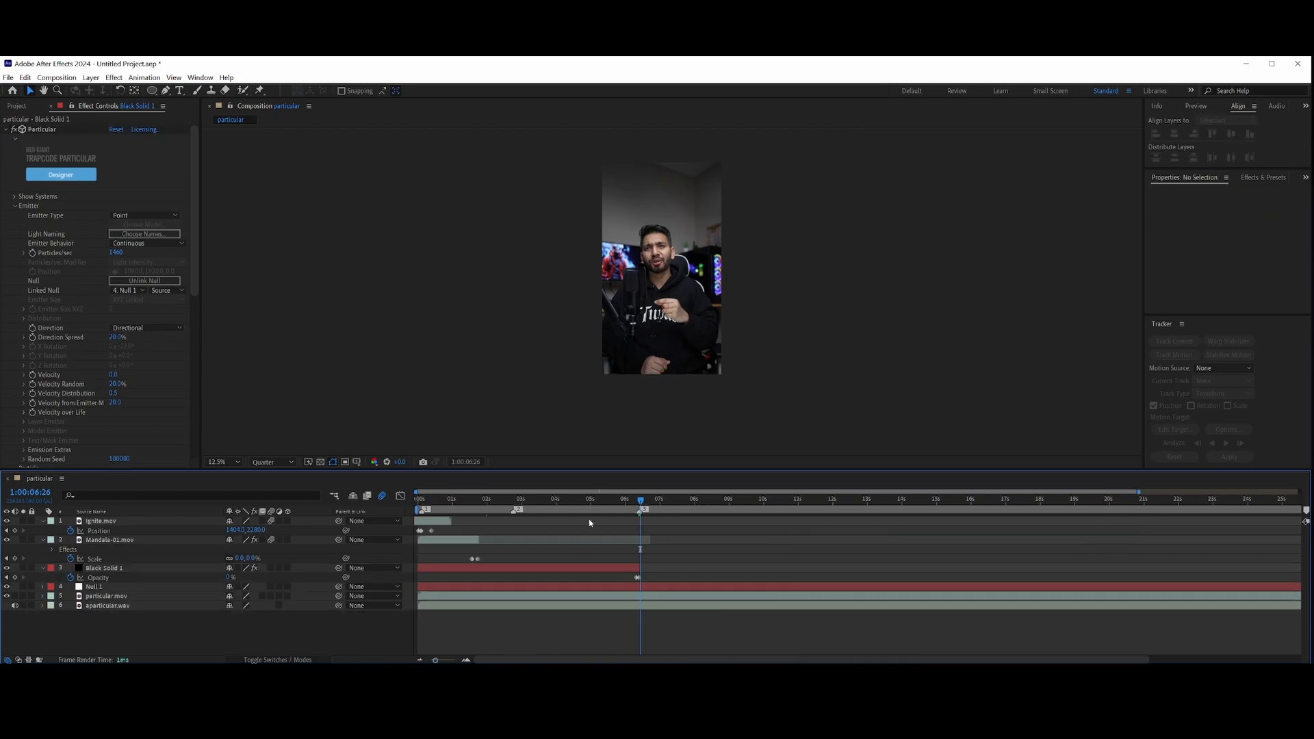
Fade in Black Solid 1 with opacity keyframes of 0% at 1:00:02:41 and 100% at 1:00:02:48, trimming the layer's start to 1:00:02:41
{"action": "left_click_drag", "start_coordinate": [518, 500], "coordinate": [515, 504]}
{"action": "left_click", "coordinate": [518, 569]}
{"action": "left_click_drag", "start_coordinate": [231, 578], "coordinate": [205, 578]}
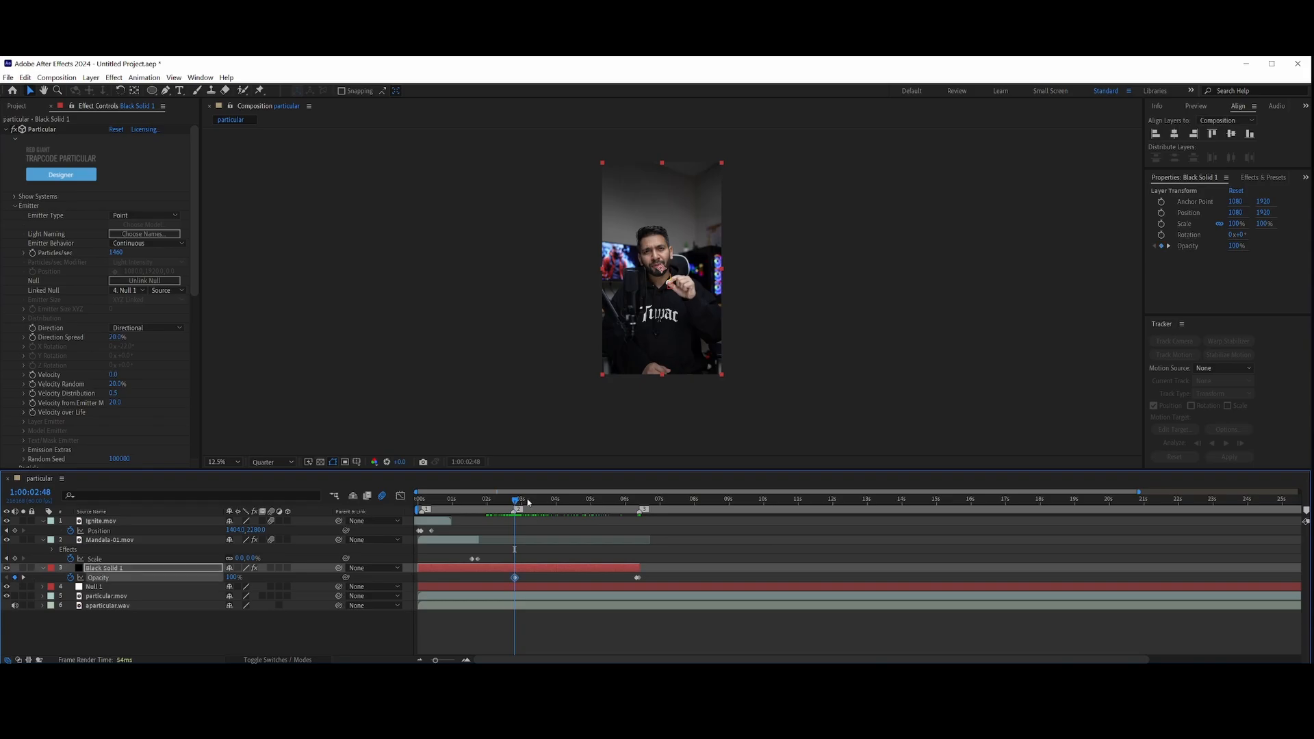
{"action": "key", "text": "Page_Up"}
{"action": "key", "text": "Page_Up"}
{"action": "key", "text": "Page_Up"}
{"action": "key", "text": "Page_Up"}
{"action": "key", "text": "Page_Up"}
{"action": "key", "text": "Page_Up"}
{"action": "key", "text": "Page_Up"}
{"action": "key", "text": "alt+bracketleft"}
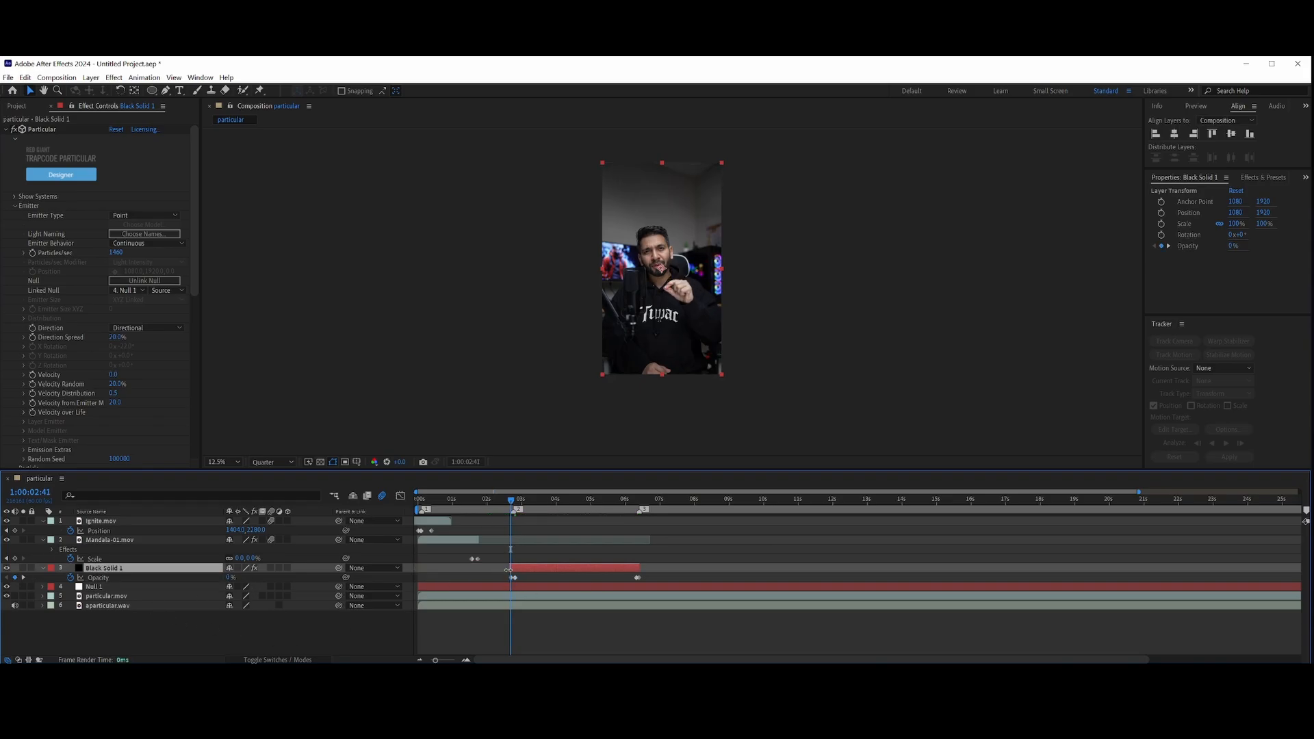
Play back the faded trail and inspect it close up around the hand at 1:00:06:09
{"action": "key", "text": "space"}
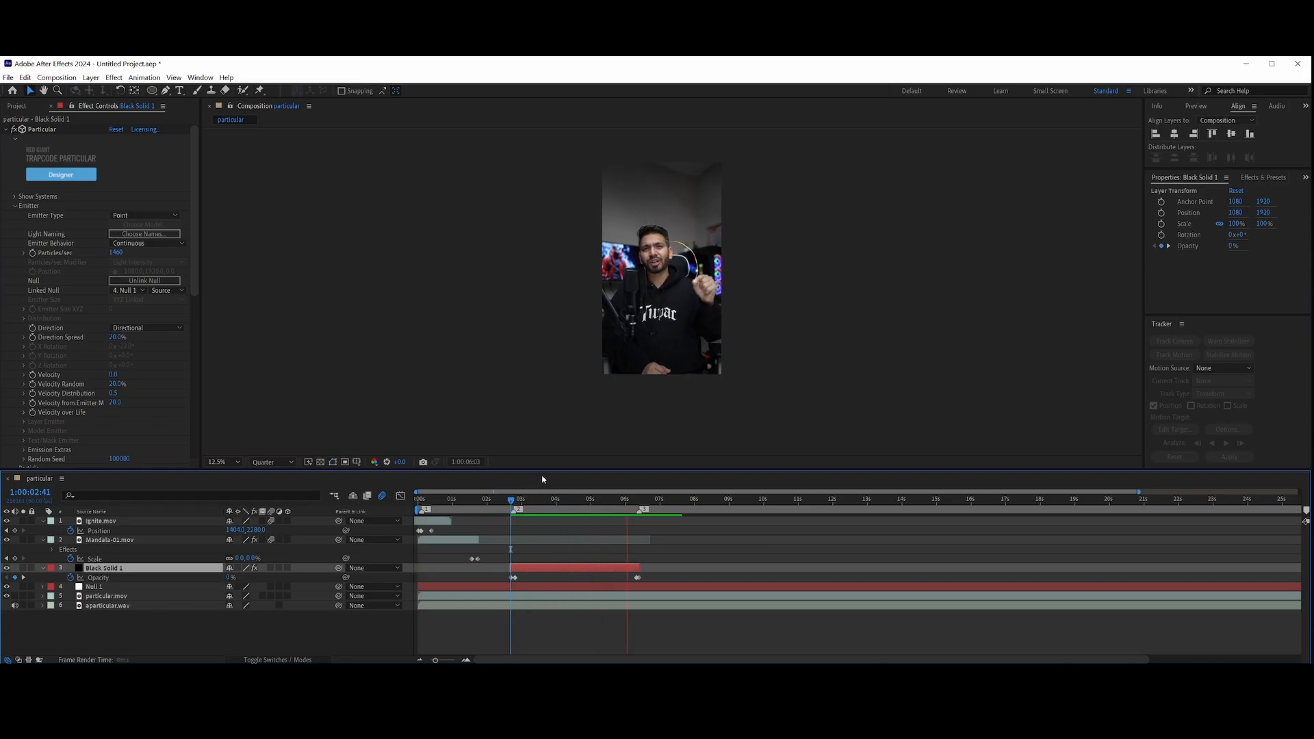
{"action": "scroll", "coordinate": [672, 287], "scroll_direction": "up", "scroll_amount": 4}
{"action": "key", "text": "h"}
{"action": "left_click_drag", "start_coordinate": [788, 224], "coordinate": [808, 315]}
{"action": "key", "text": "v"}
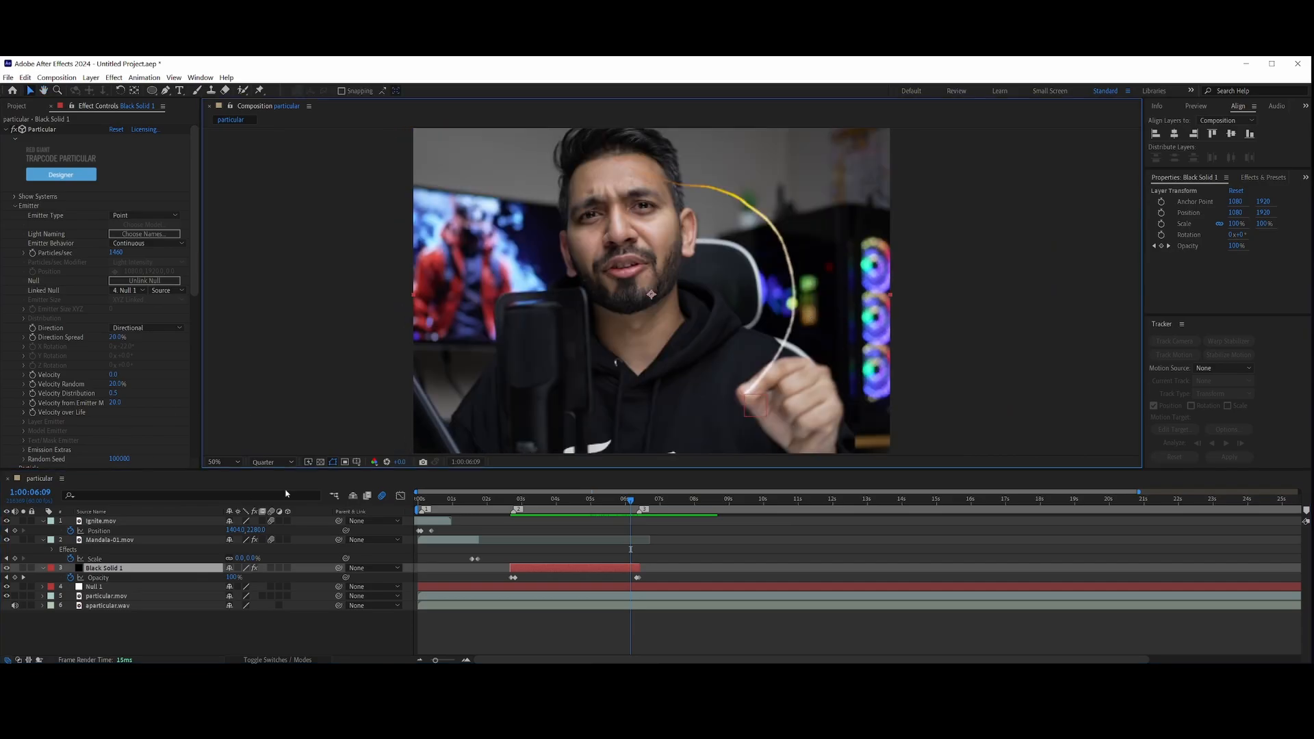
Set the particle life to 3.5 seconds and the preview resolution to Full
{"action": "scroll", "coordinate": [137, 413], "scroll_direction": "down", "scroll_amount": 3}
{"action": "left_click_drag", "start_coordinate": [114, 379], "coordinate": [121, 380]}
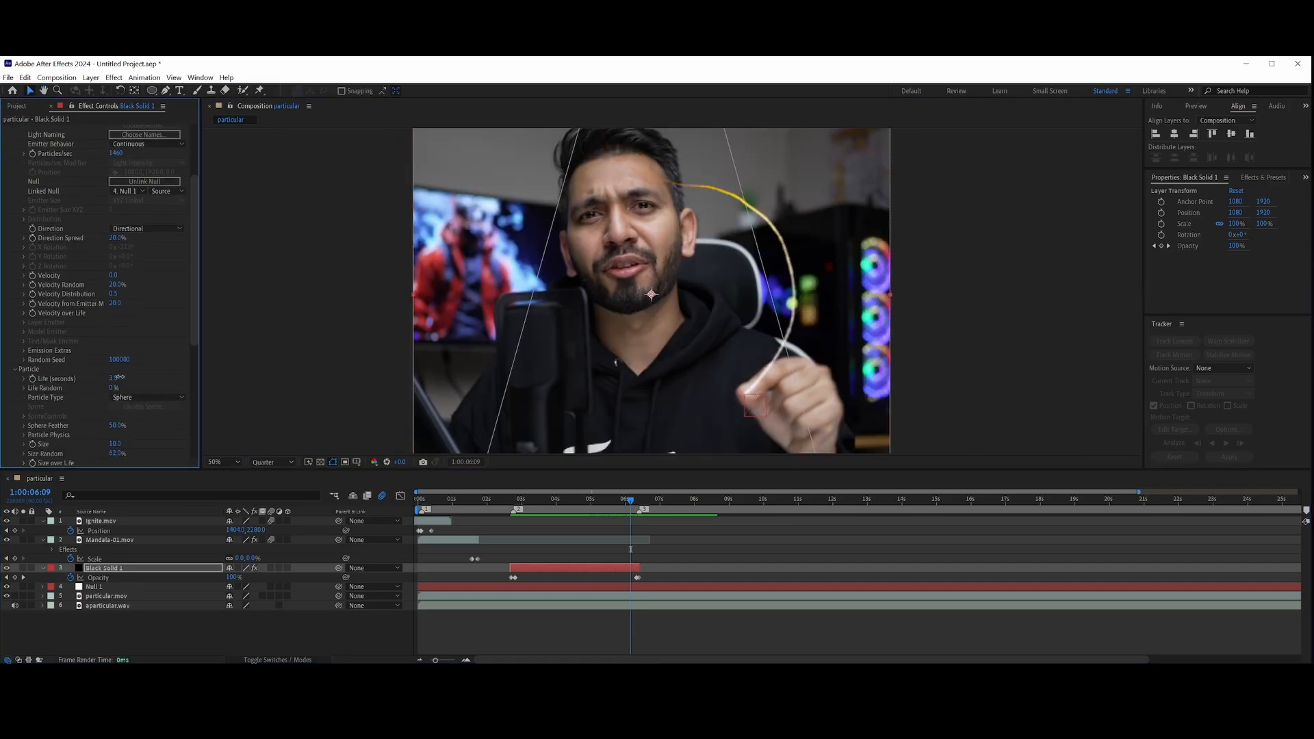
{"action": "left_click", "coordinate": [272, 462]}
{"action": "left_click", "coordinate": [282, 492]}
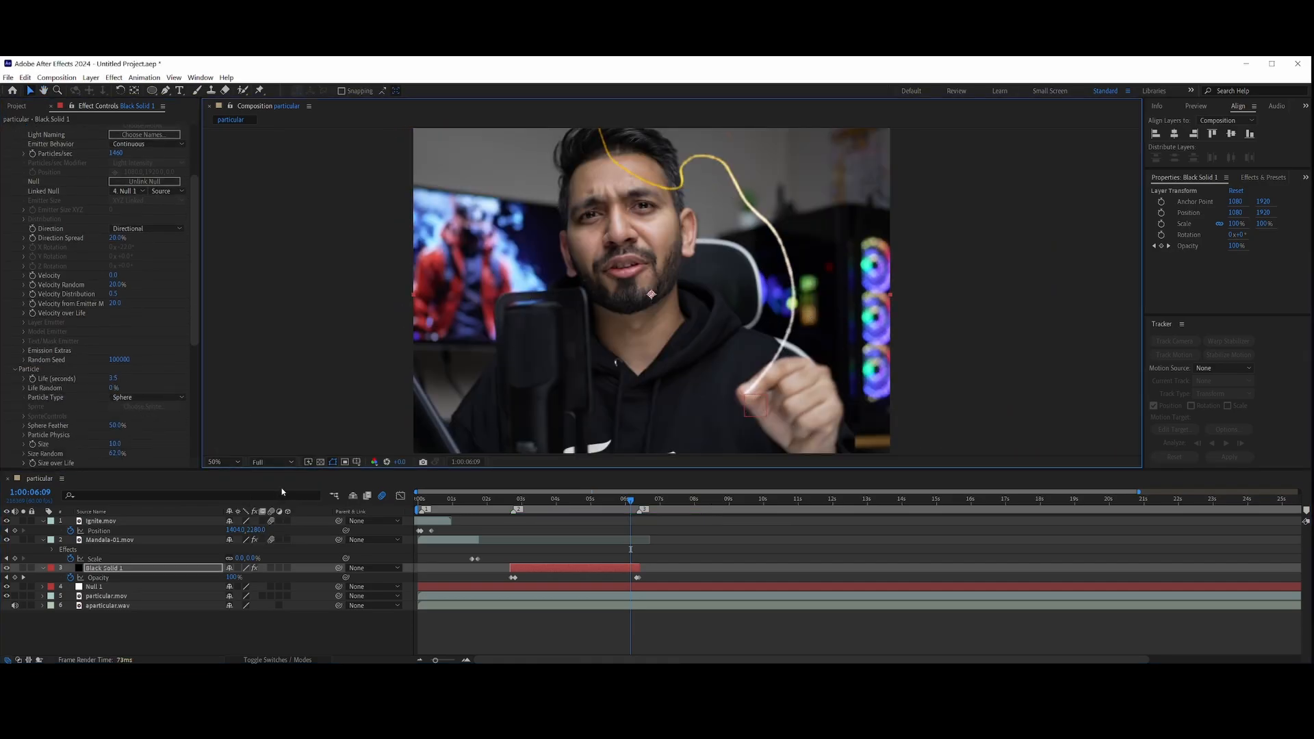
Reduce the particle size to 8 to thin the trail
{"action": "scroll", "coordinate": [739, 275], "scroll_direction": "down", "scroll_amount": 7}
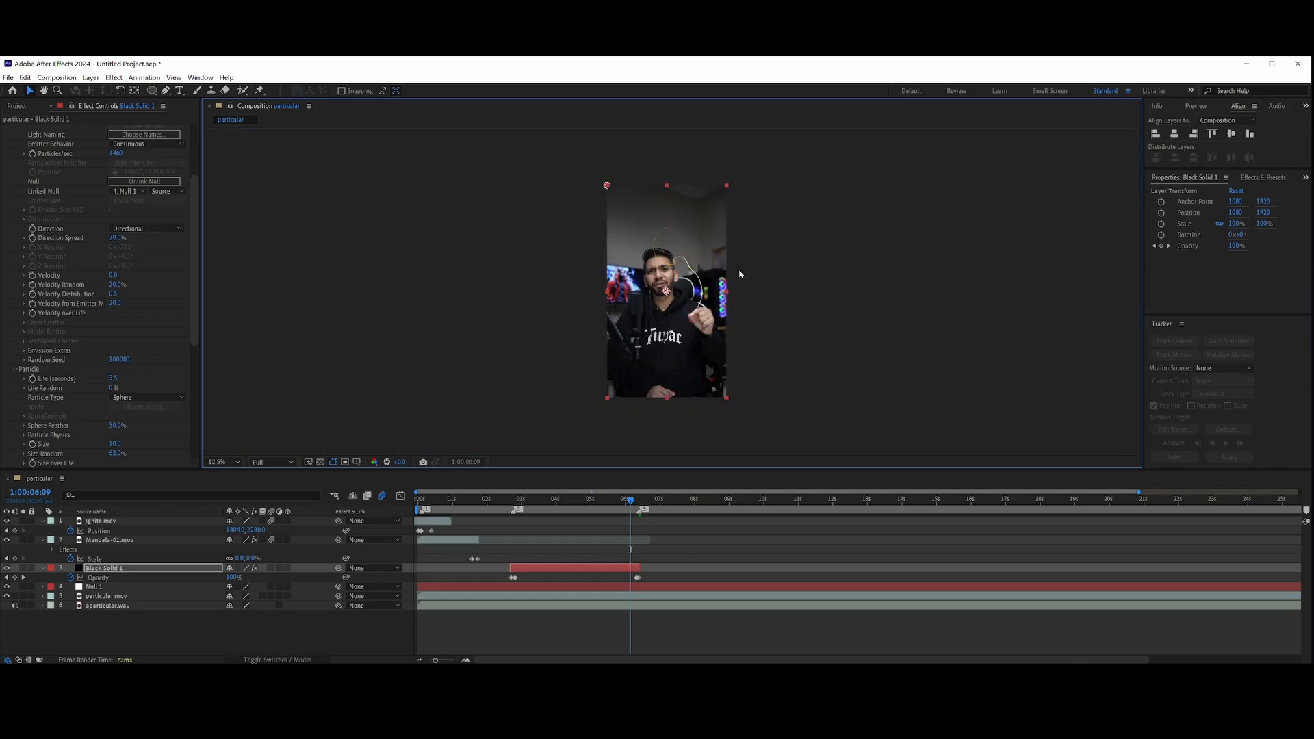
{"action": "scroll", "coordinate": [667, 333], "scroll_direction": "up", "scroll_amount": 1}
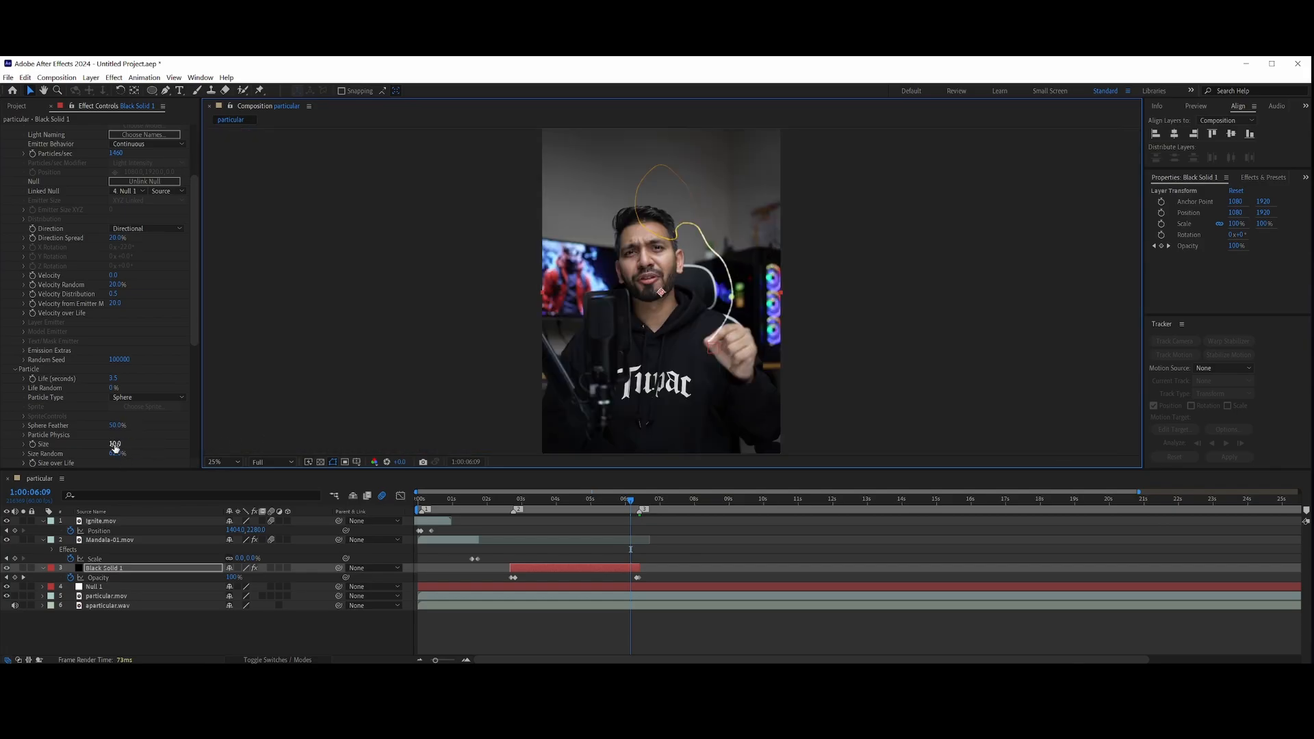
{"action": "mouse_move", "coordinate": [115, 449]}
{"action": "left_mouse_down"}
{"action": "mouse_move", "coordinate": [126, 450]}
{"action": "mouse_move", "coordinate": [98, 445]}
{"action": "left_mouse_up"}
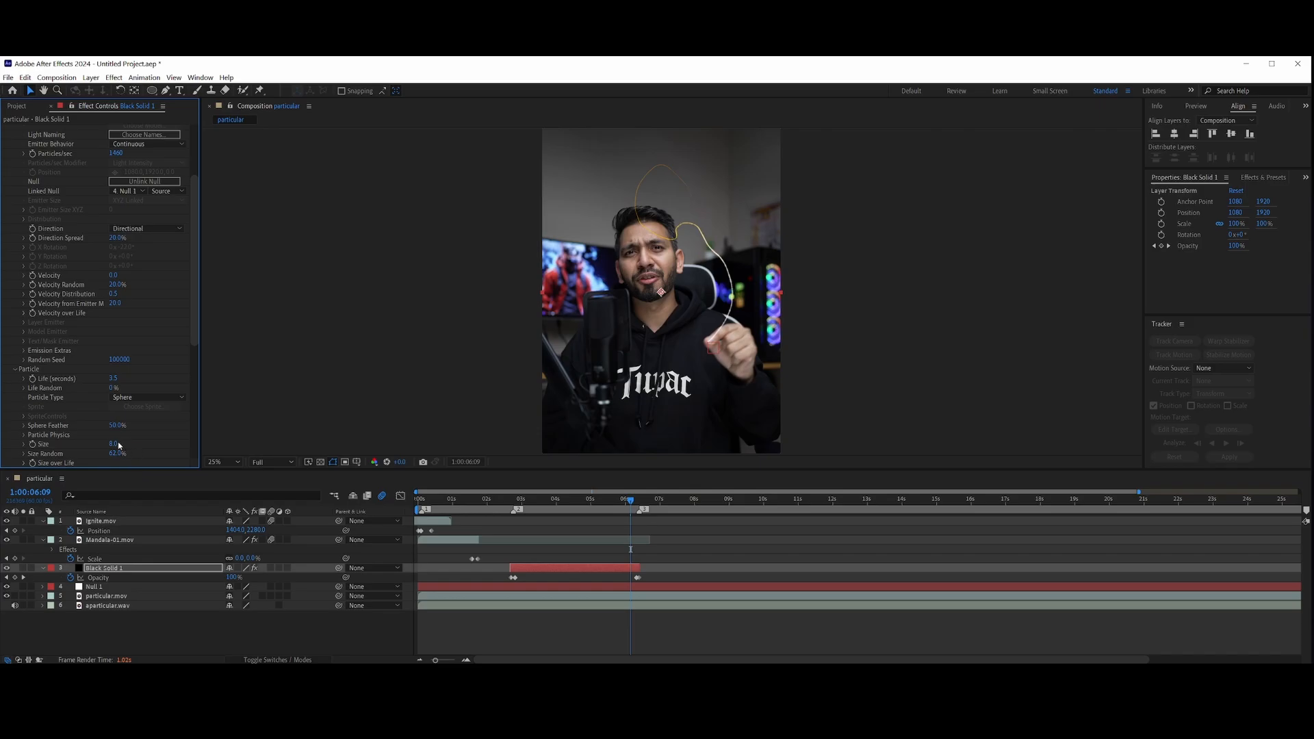
Try the From Light Emitter and At Start color modes for the particles, then restore Over Life/Temperature
{"action": "scroll", "coordinate": [120, 444], "scroll_direction": "down", "scroll_amount": 5}
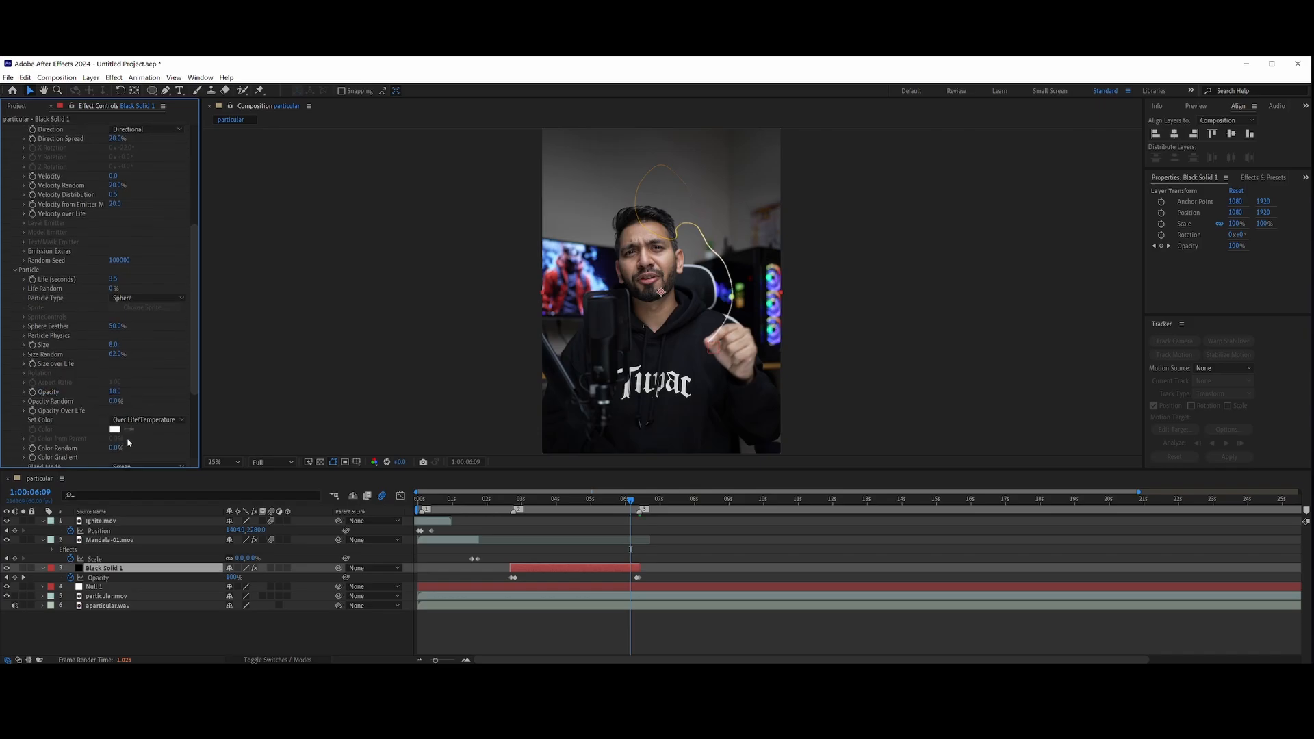
{"action": "scroll", "coordinate": [130, 444], "scroll_direction": "down", "scroll_amount": 3}
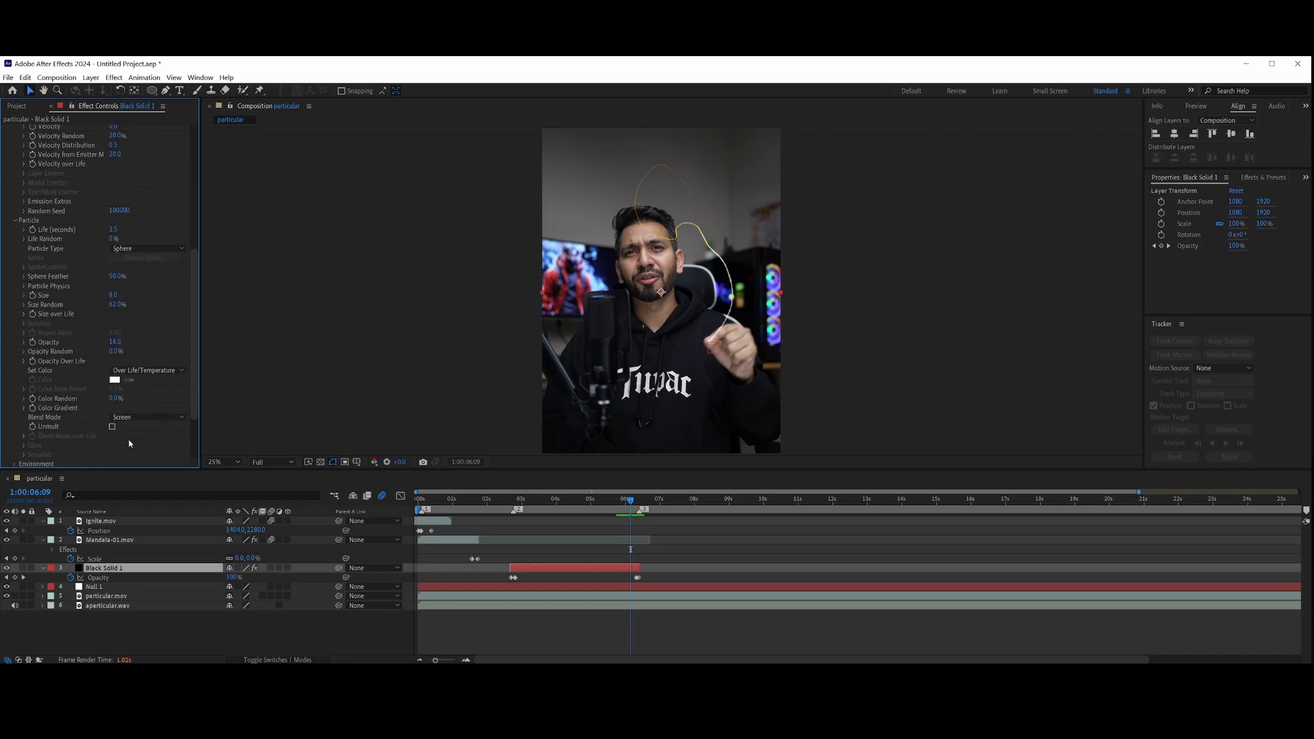
{"action": "left_click", "coordinate": [142, 371]}
{"action": "left_click", "coordinate": [147, 445]}
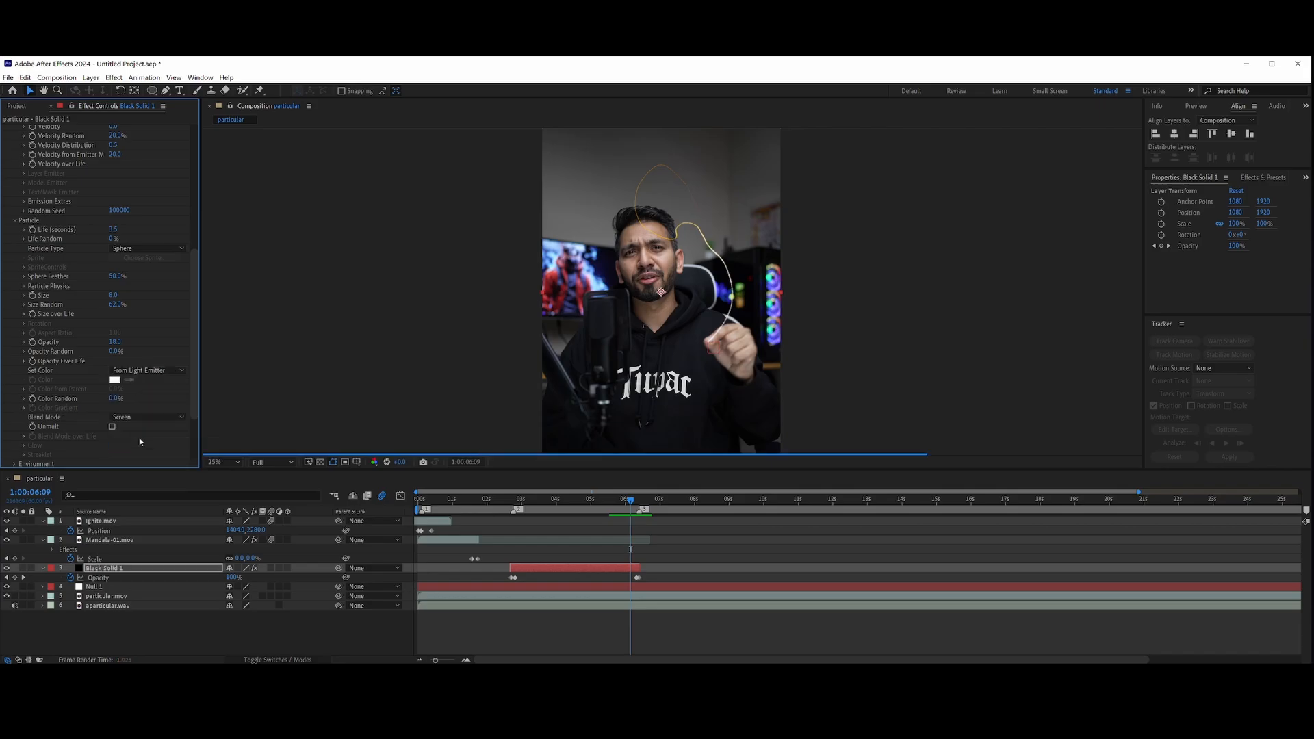
{"action": "left_click", "coordinate": [145, 370]}
{"action": "left_click", "coordinate": [145, 371]}
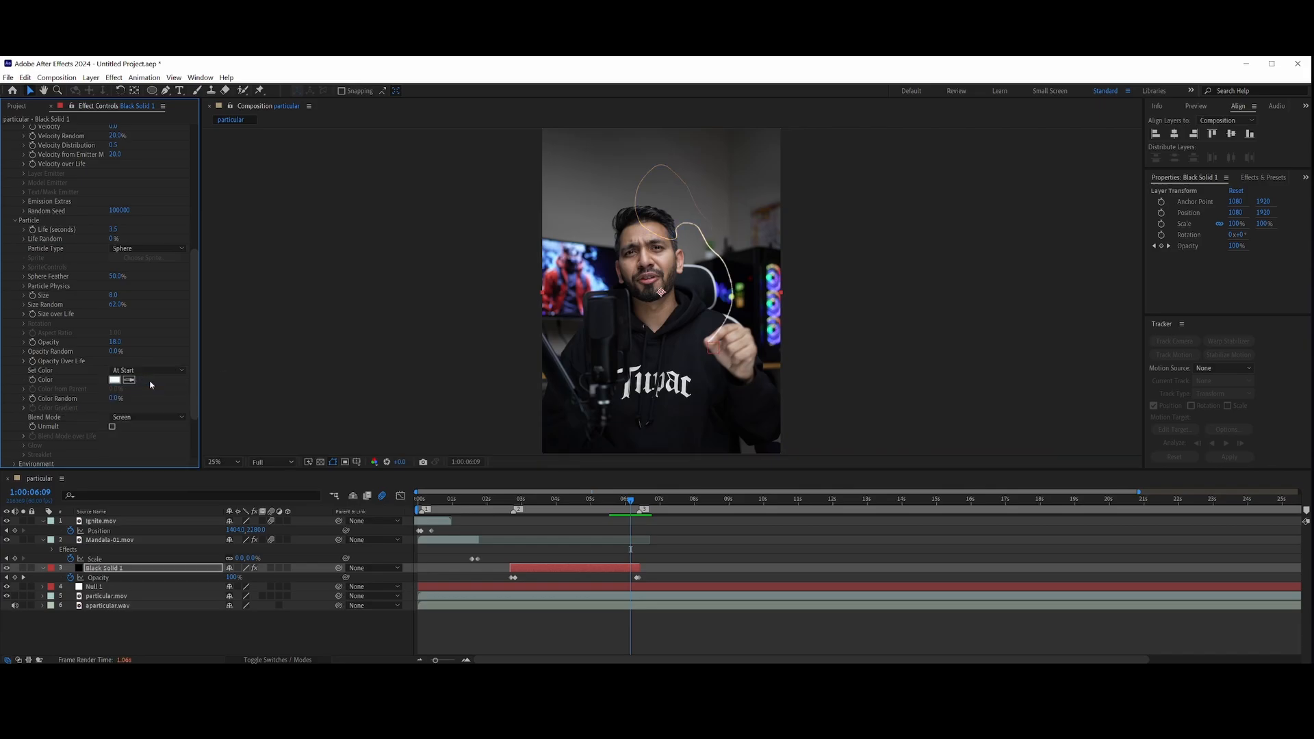
{"action": "left_click", "coordinate": [145, 370]}
{"action": "left_click", "coordinate": [143, 370]}
{"action": "left_click", "coordinate": [143, 371]}
{"action": "left_click", "coordinate": [147, 455]}
In the Fluid and Combustion settings, try the Opacity and Brightness options for Visualize Relative Density, then restore Off
{"action": "scroll", "coordinate": [69, 411], "scroll_direction": "down", "scroll_amount": 3}
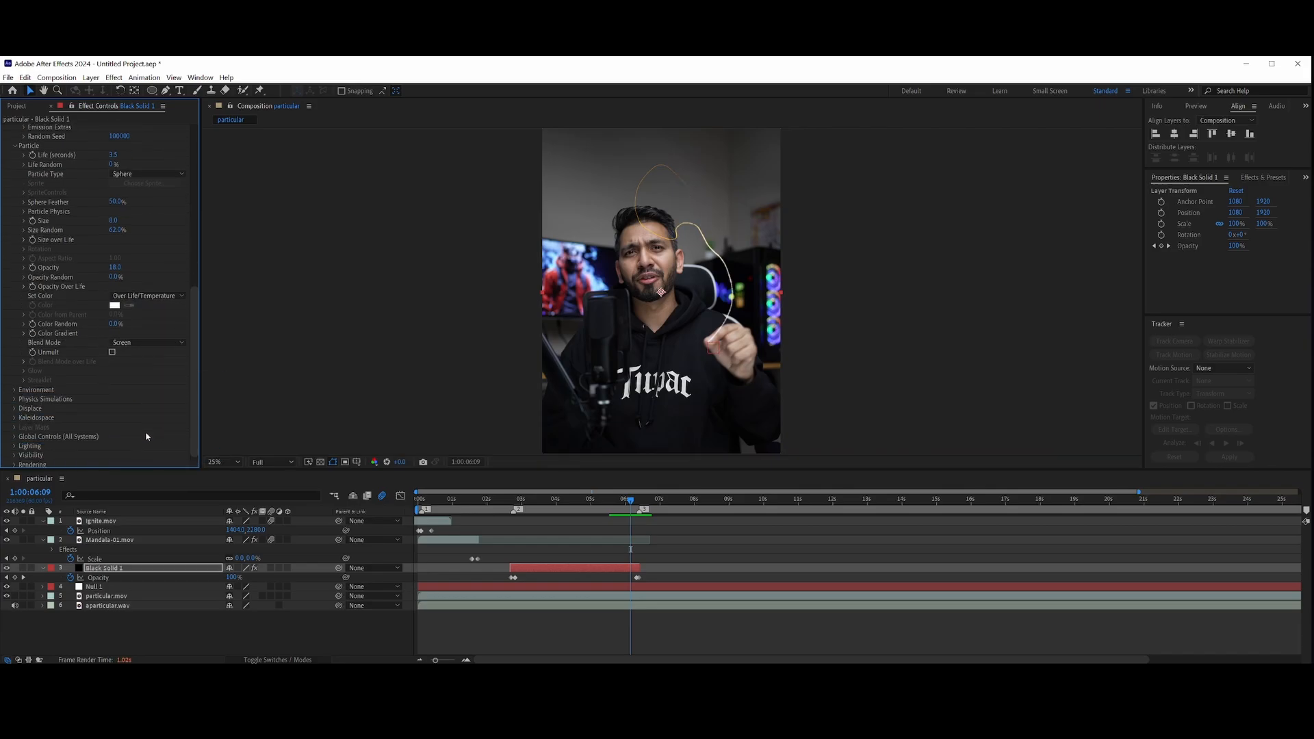
{"action": "left_click", "coordinate": [14, 403]}
{"action": "left_click", "coordinate": [24, 437]}
{"action": "scroll", "coordinate": [164, 419], "scroll_direction": "down", "scroll_amount": 5}
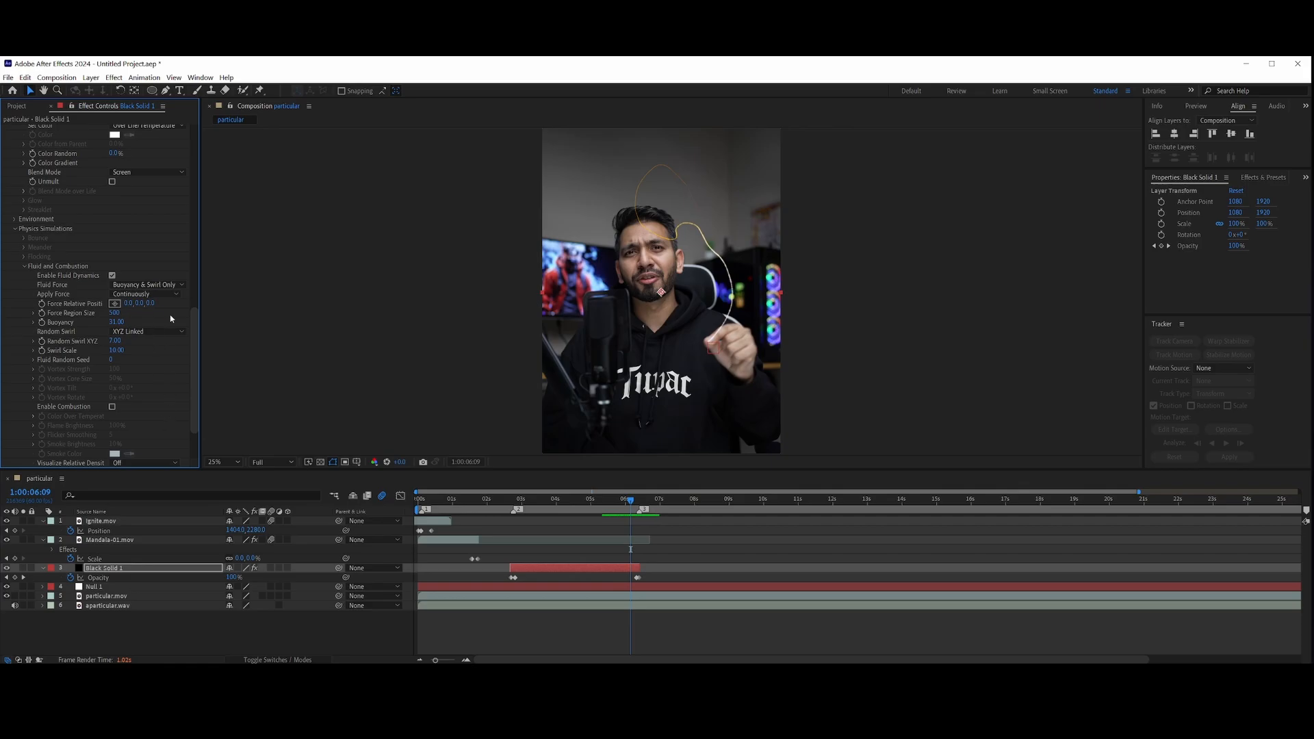
{"action": "scroll", "coordinate": [171, 319], "scroll_direction": "down", "scroll_amount": 2}
{"action": "left_click", "coordinate": [146, 413]}
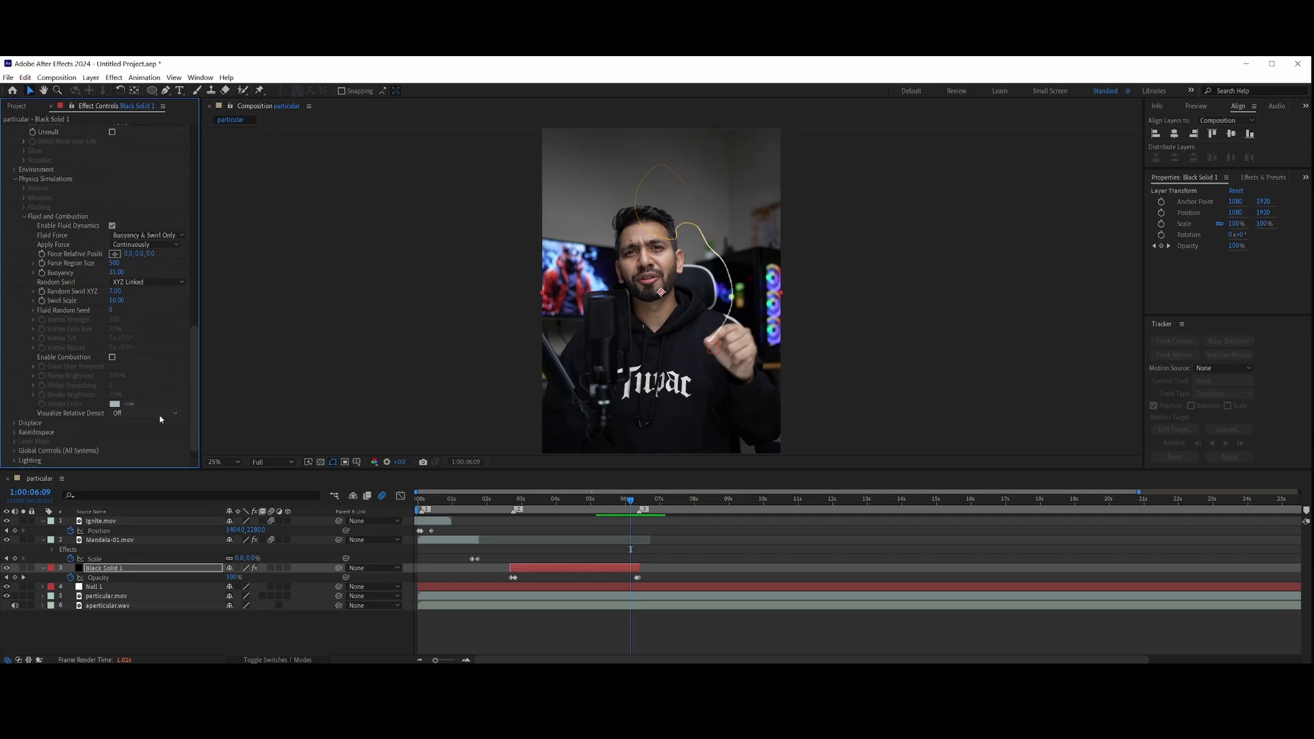
{"action": "left_click", "coordinate": [168, 430]}
{"action": "left_click", "coordinate": [157, 414]}
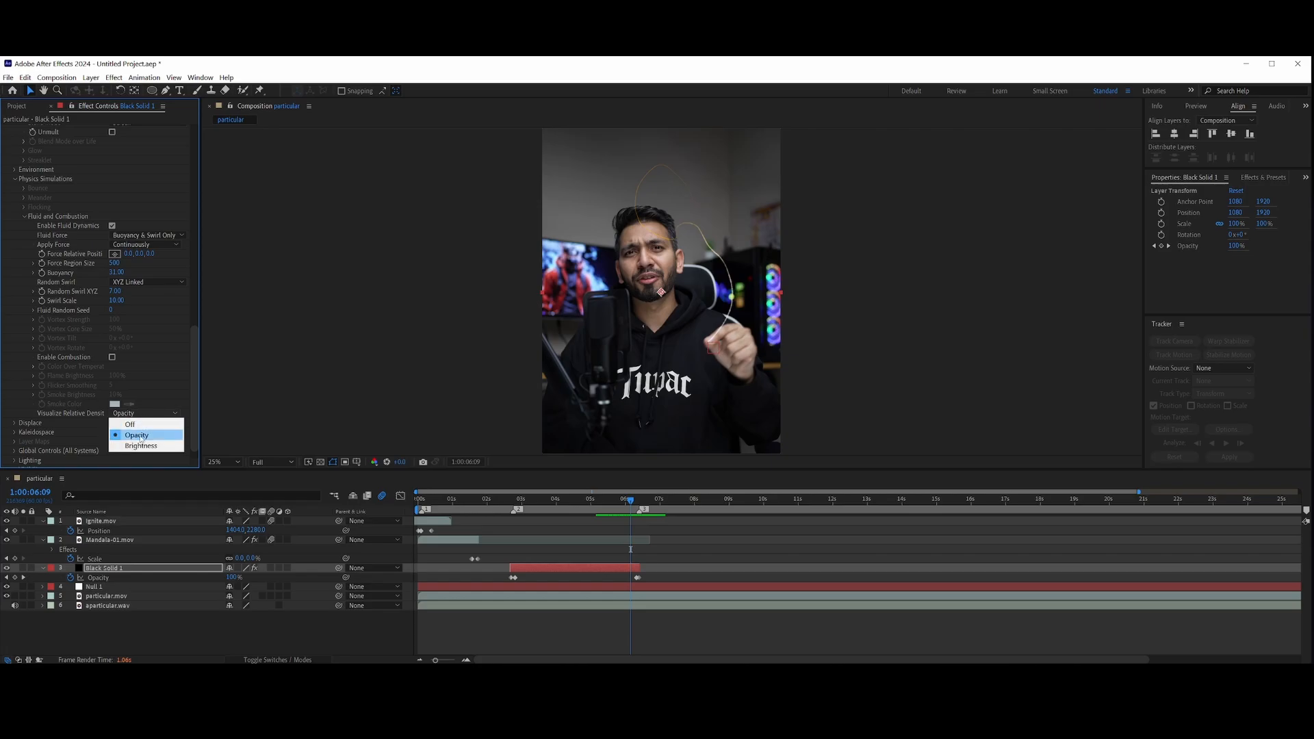
{"action": "left_click", "coordinate": [148, 444]}
{"action": "left_click", "coordinate": [147, 413]}
{"action": "left_click", "coordinate": [140, 420]}
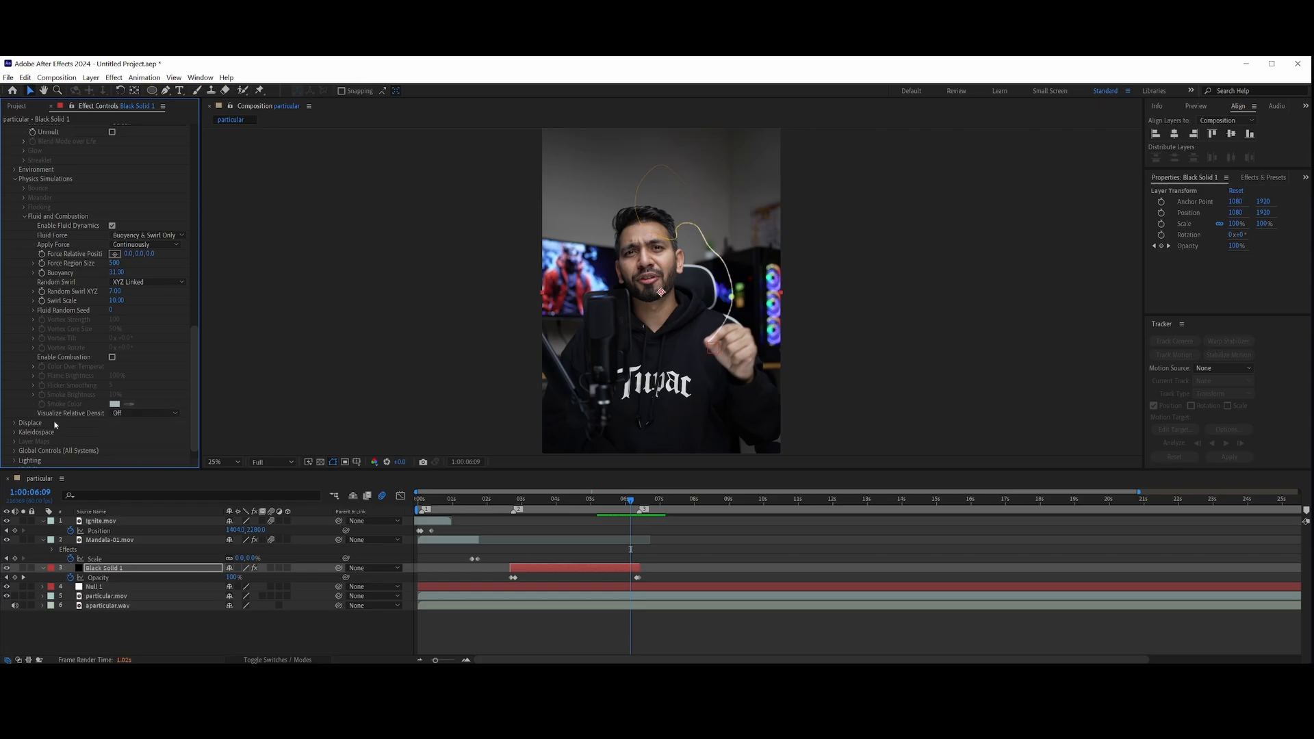
Try enabling combustion for the fluid simulation, turn it off again, and check the Fluid Force and Apply Force options
{"action": "left_click", "coordinate": [112, 357]}
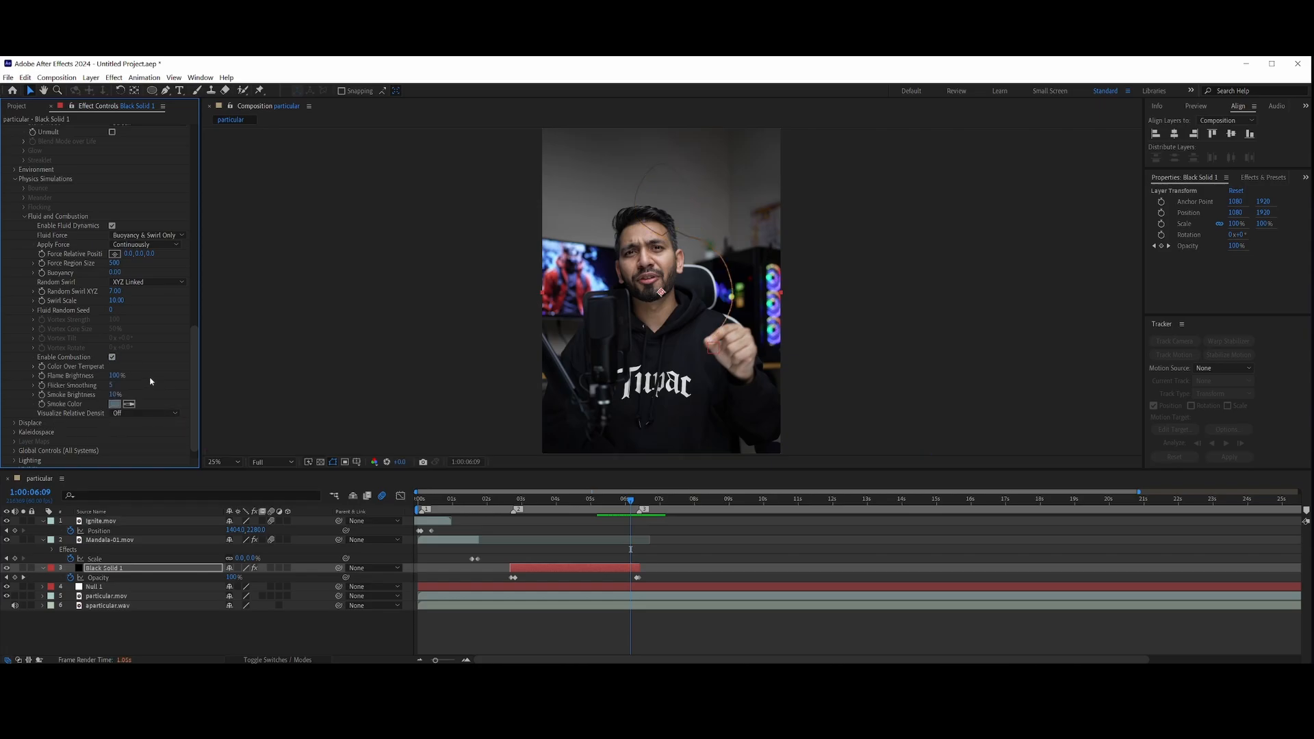
{"action": "left_click", "coordinate": [112, 357]}
{"action": "left_click", "coordinate": [147, 235]}
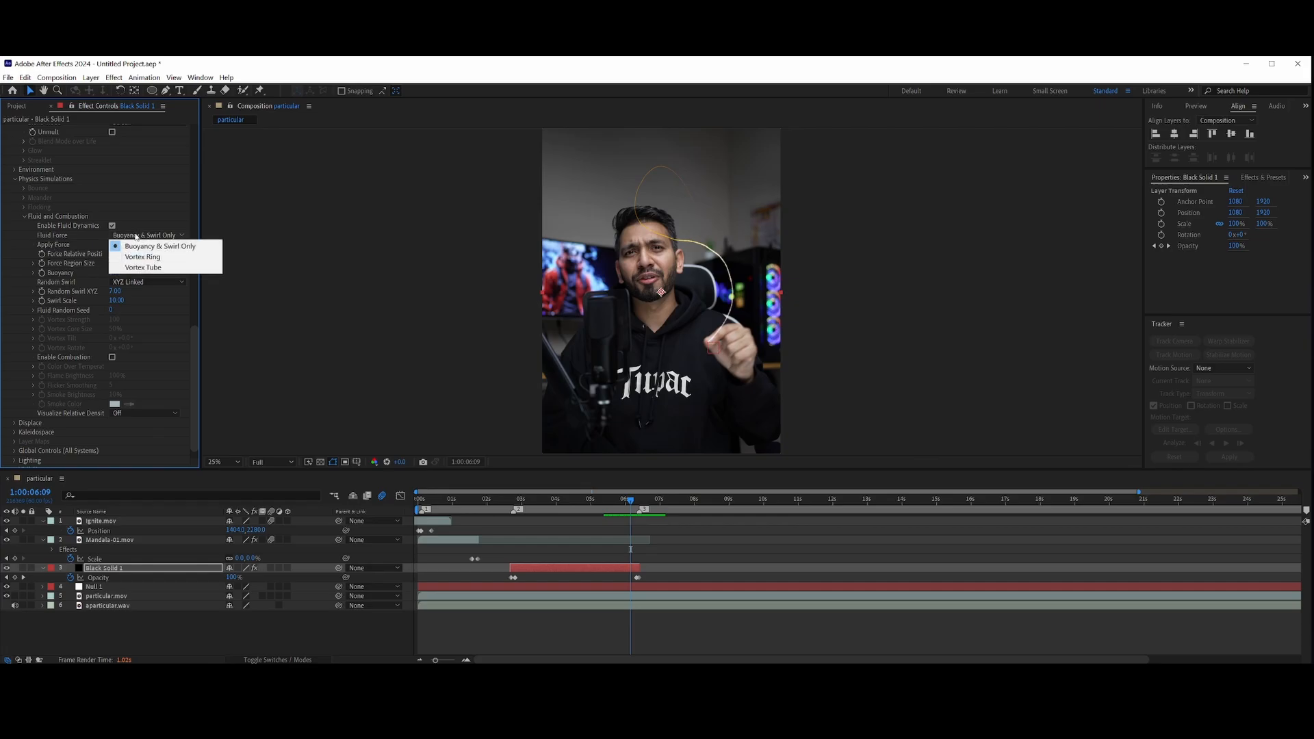
{"action": "left_click", "coordinate": [137, 241]}
{"action": "left_click", "coordinate": [140, 245]}
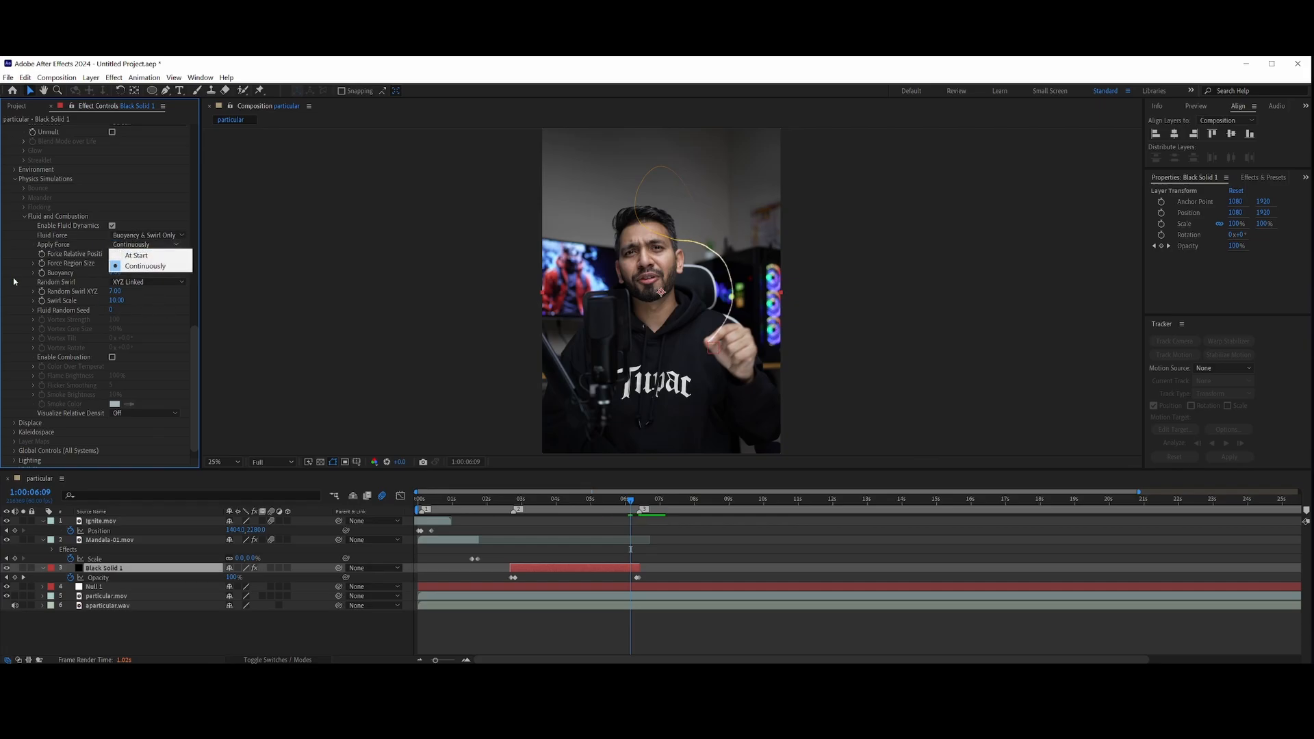
{"action": "left_click", "coordinate": [145, 266]}
Expand the Displace settings and check the Motion Path options, keeping Off
{"action": "scroll", "coordinate": [145, 266], "scroll_direction": "down", "scroll_amount": 1}
{"action": "left_click", "coordinate": [15, 406]}
{"action": "scroll", "coordinate": [126, 451], "scroll_direction": "down", "scroll_amount": 3}
{"action": "scroll", "coordinate": [126, 452], "scroll_direction": "down", "scroll_amount": 1}
{"action": "left_click", "coordinate": [145, 379]}
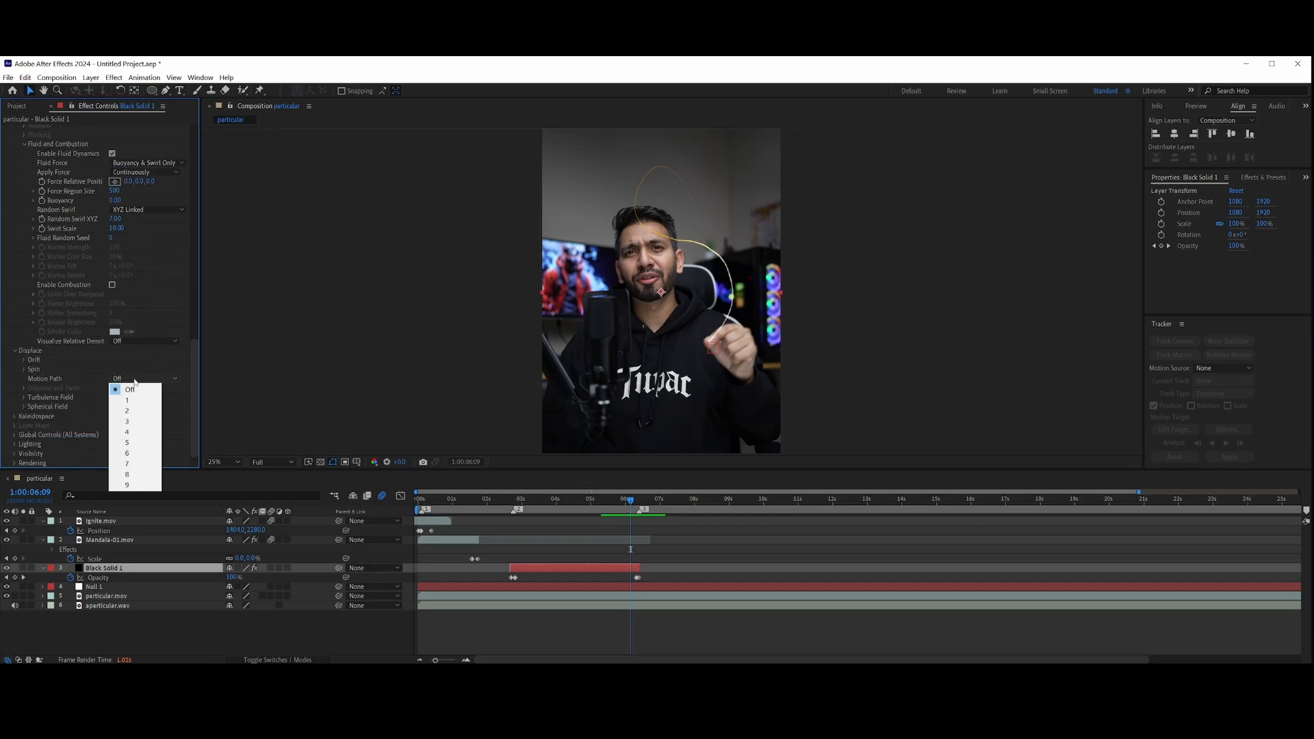
{"action": "left_click", "coordinate": [133, 388]}
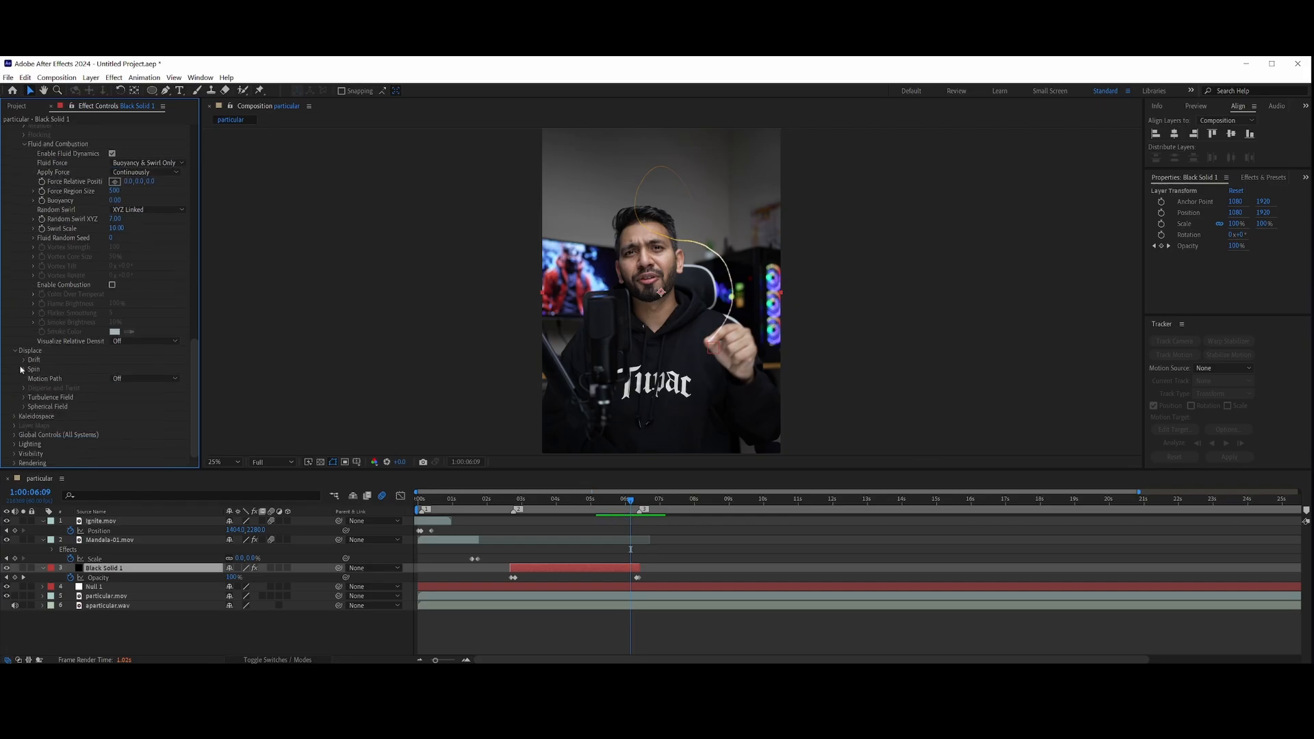
Examine Particular's Visibility and Rendering settings, including the Motion Blur and Depth of Field options
{"action": "left_click", "coordinate": [15, 454]}
{"action": "scroll", "coordinate": [16, 458], "scroll_direction": "down", "scroll_amount": 2}
{"action": "left_click", "coordinate": [16, 466]}
{"action": "scroll", "coordinate": [18, 466], "scroll_direction": "down", "scroll_amount": 2}
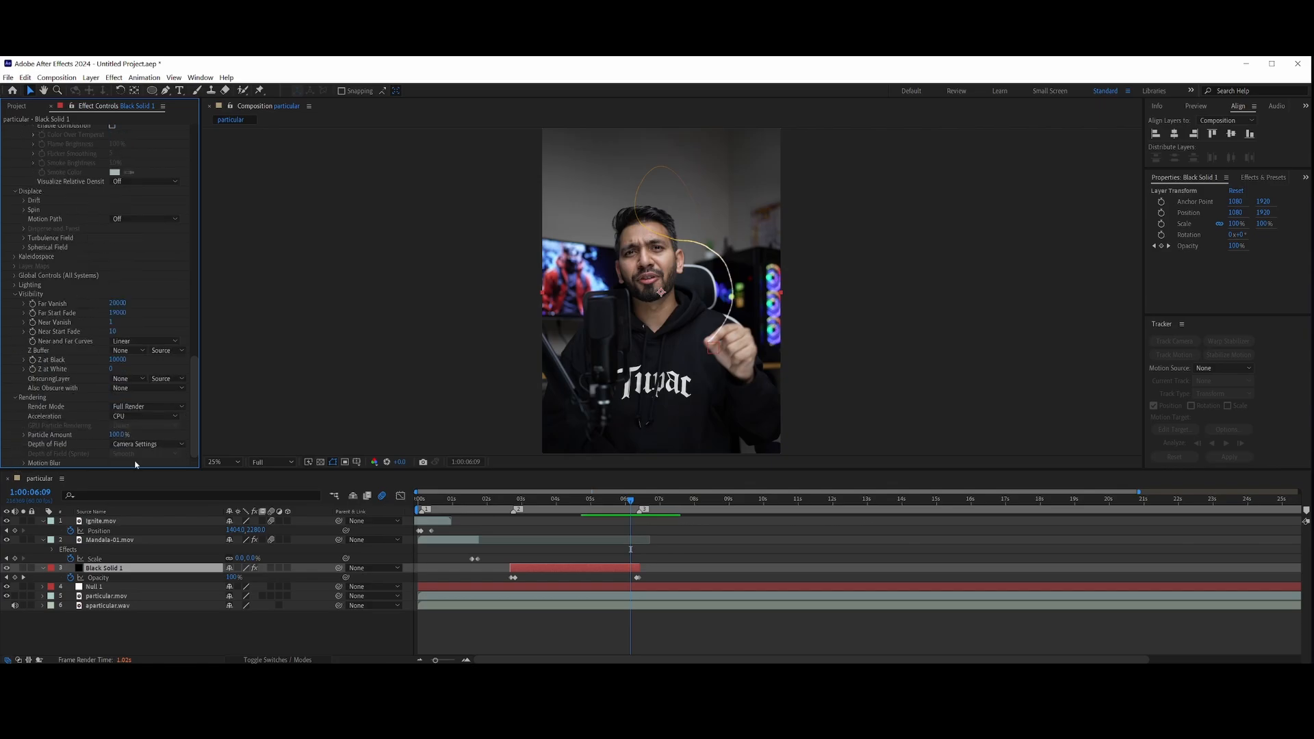
{"action": "left_click", "coordinate": [24, 463]}
{"action": "scroll", "coordinate": [35, 466], "scroll_direction": "down", "scroll_amount": 1}
{"action": "left_click", "coordinate": [129, 436]}
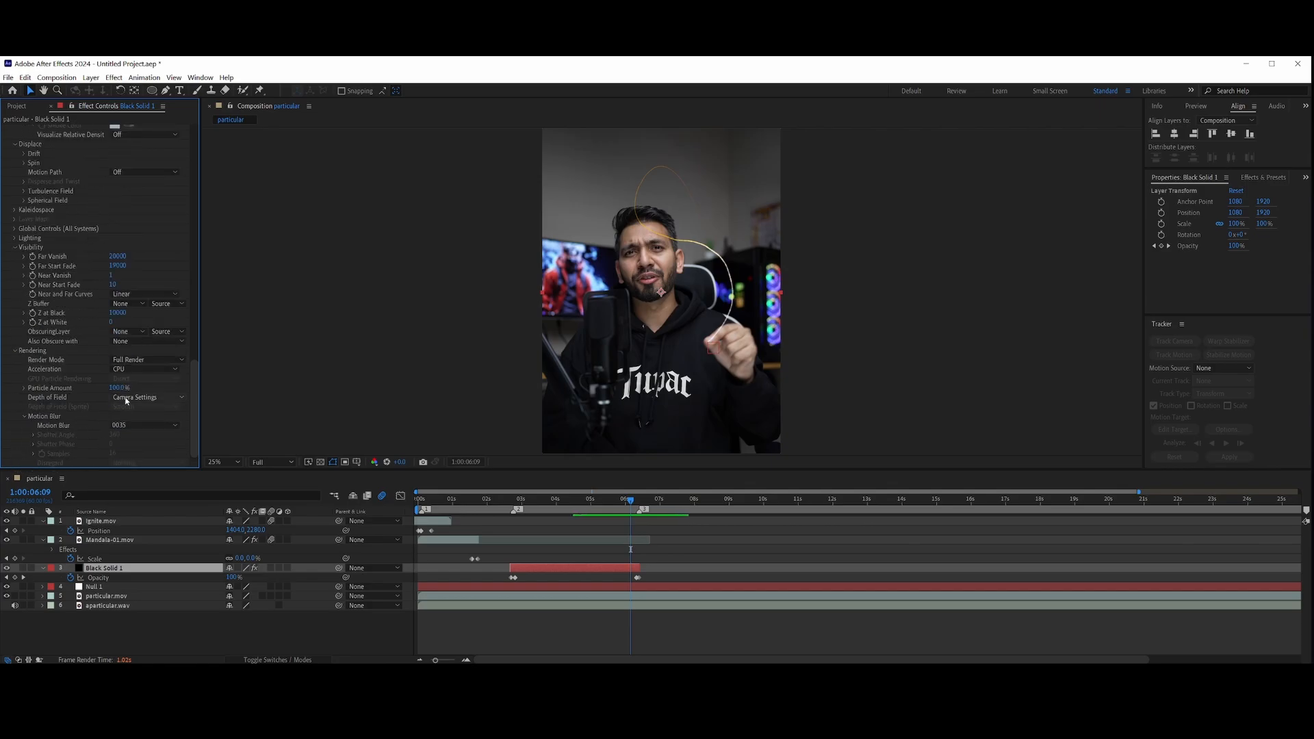
{"action": "left_click", "coordinate": [148, 397]}
{"action": "left_click", "coordinate": [93, 404]}
Set Particular's rendering acceleration to GPU with Direct particle rendering, keeping the Full Render mode
{"action": "left_click", "coordinate": [131, 368]}
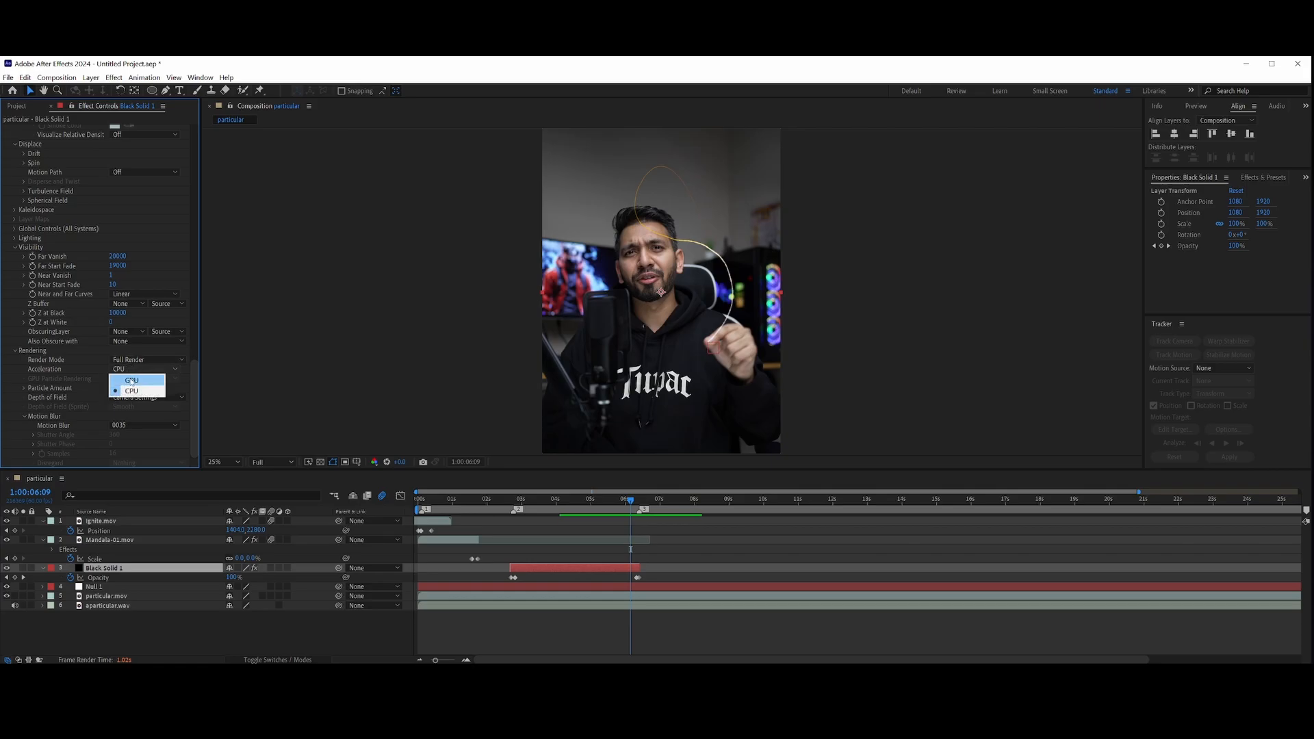
{"action": "left_click", "coordinate": [132, 380]}
{"action": "left_click", "coordinate": [131, 379]}
{"action": "left_click", "coordinate": [133, 400]}
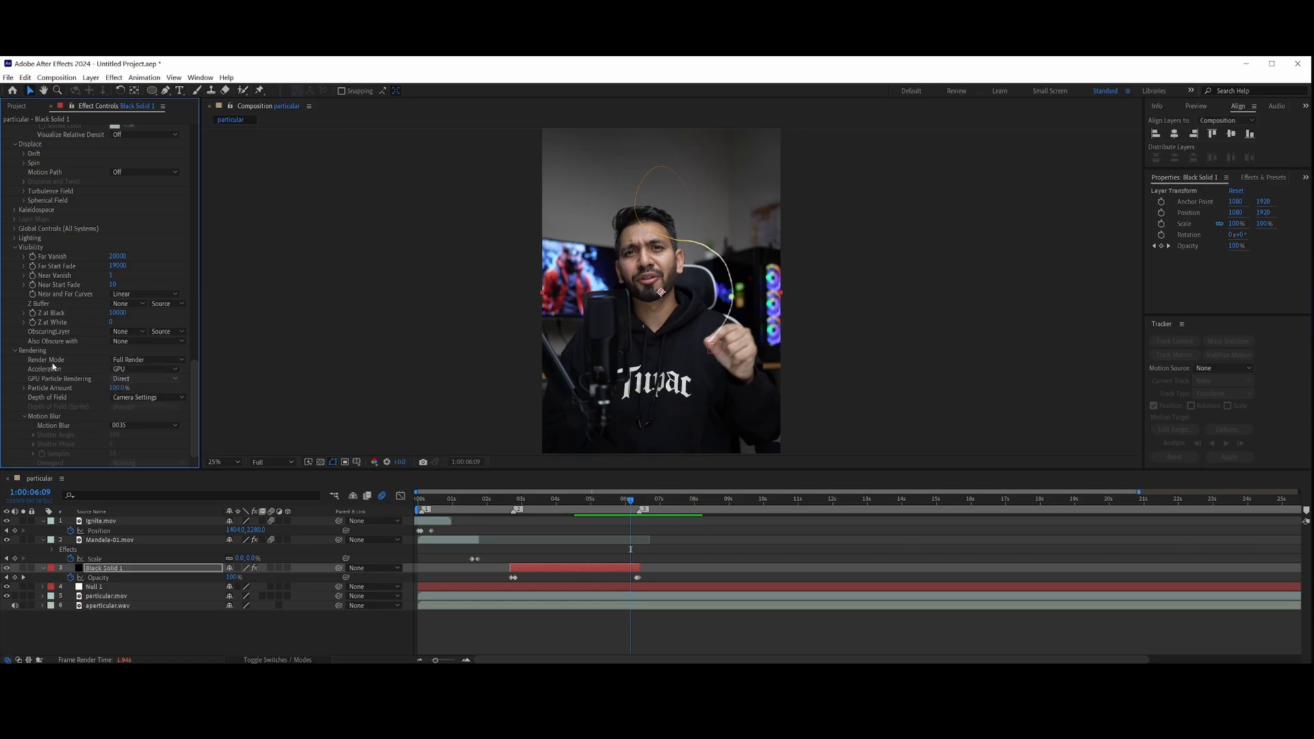
{"action": "left_click", "coordinate": [147, 359]}
{"action": "left_click", "coordinate": [140, 370]}
{"action": "left_click", "coordinate": [147, 341]}
{"action": "left_click", "coordinate": [131, 352]}
Try enabling lighting on the particles, then turn it off again
{"action": "scroll", "coordinate": [103, 308], "scroll_direction": "up", "scroll_amount": 3}
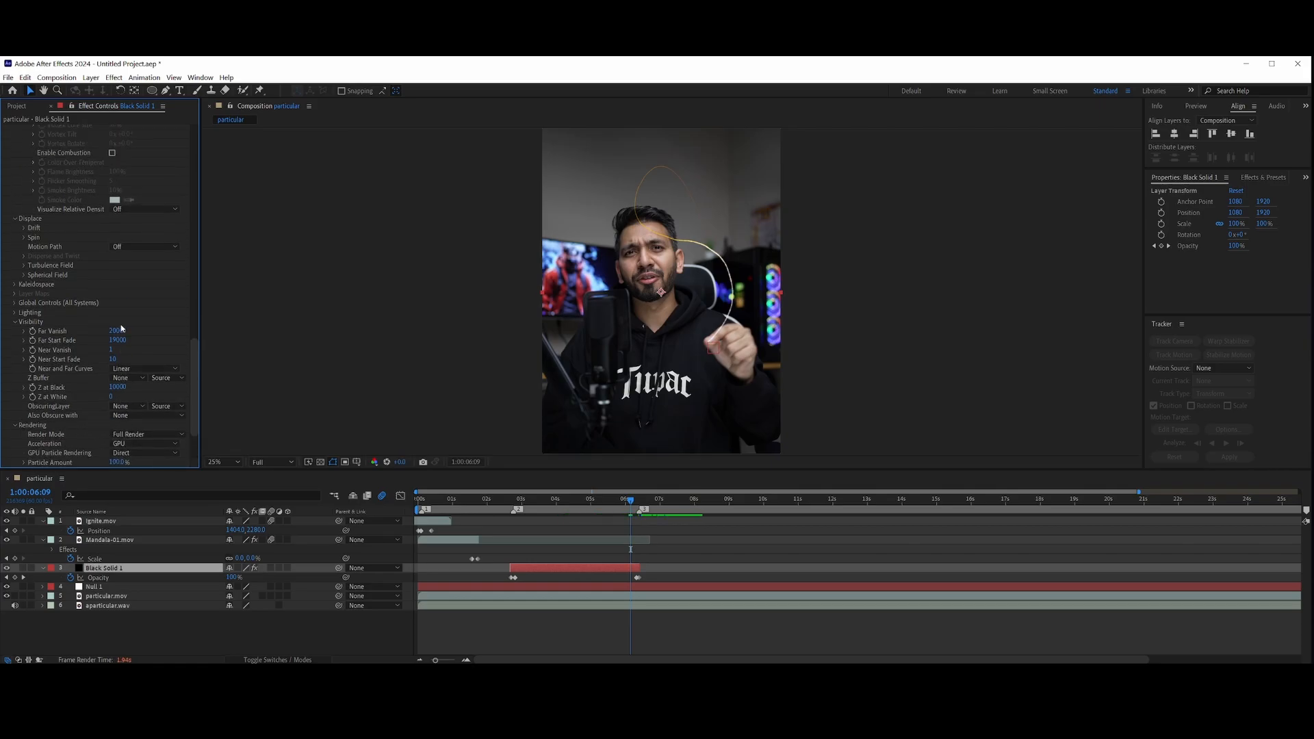
{"action": "left_click", "coordinate": [15, 337]}
{"action": "left_click", "coordinate": [112, 347]}
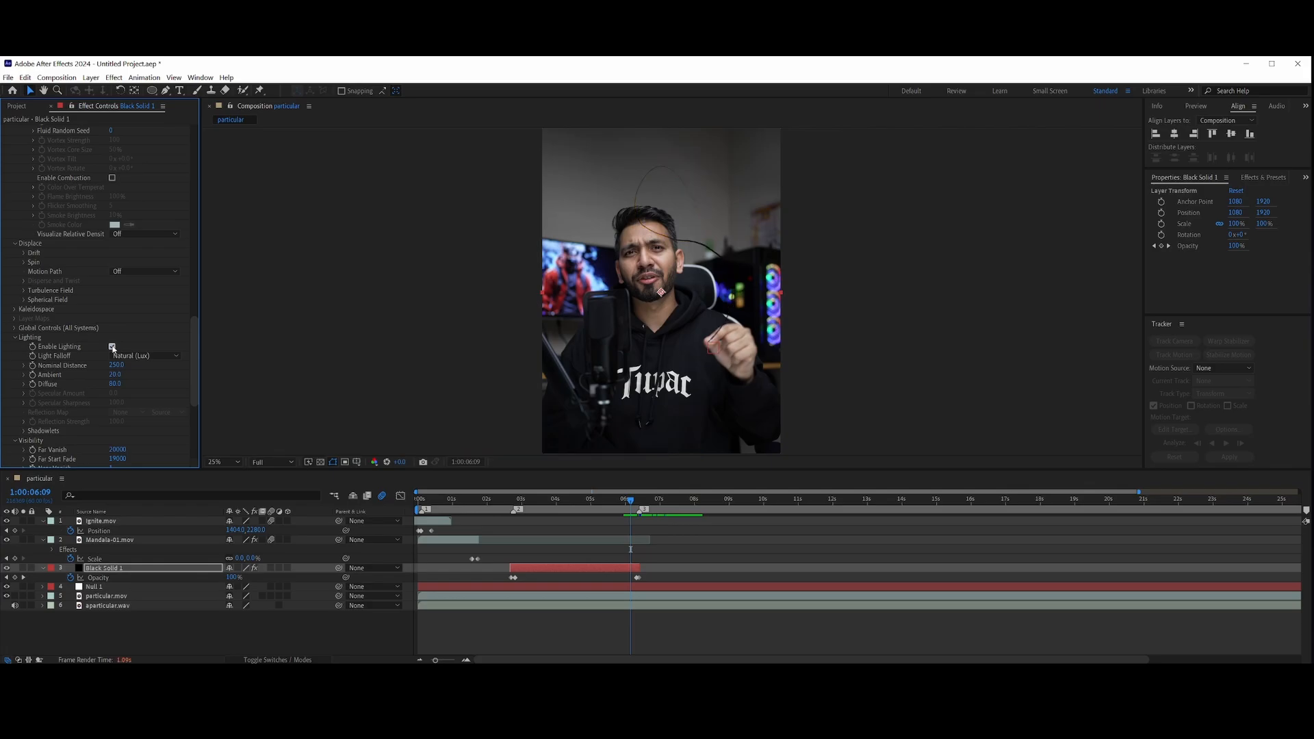
{"action": "scroll", "coordinate": [116, 288], "scroll_direction": "up", "scroll_amount": 10}
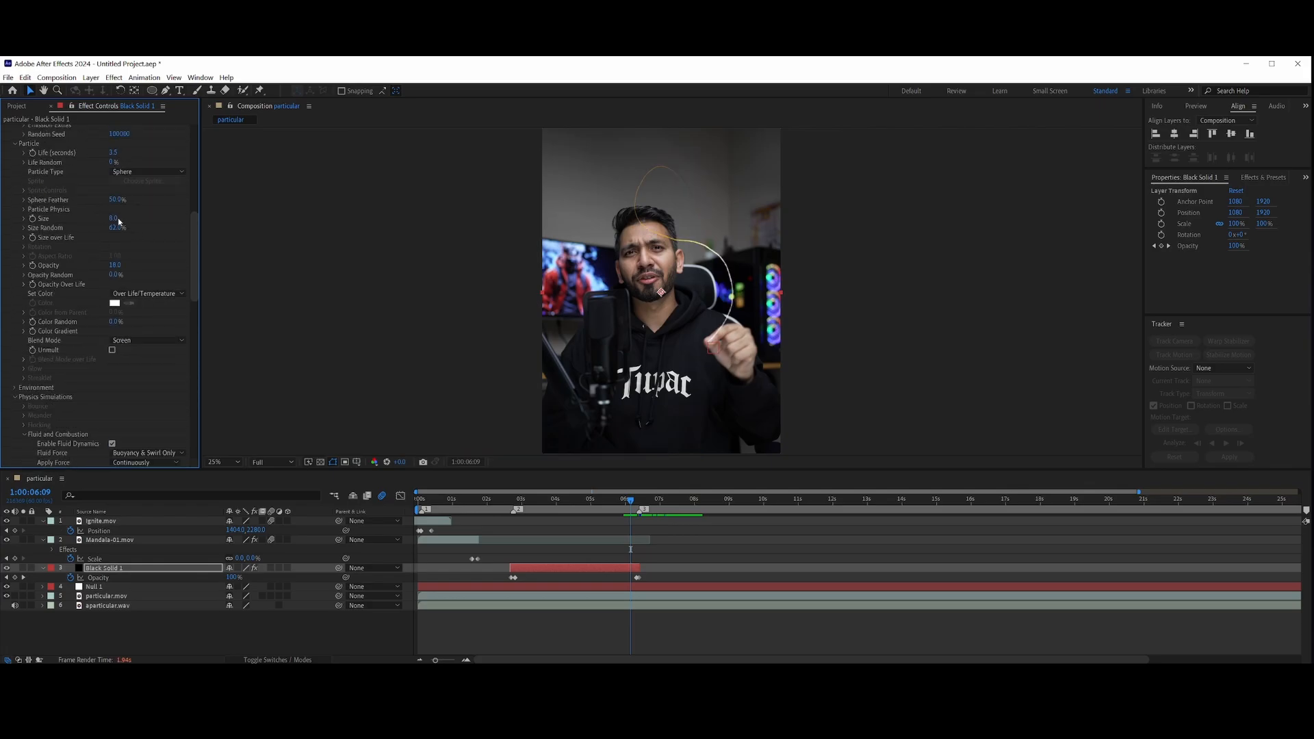
Check the Particle Physics settings and the trail close up, then set the particle life to 3.2 seconds
{"action": "left_click", "coordinate": [23, 209]}
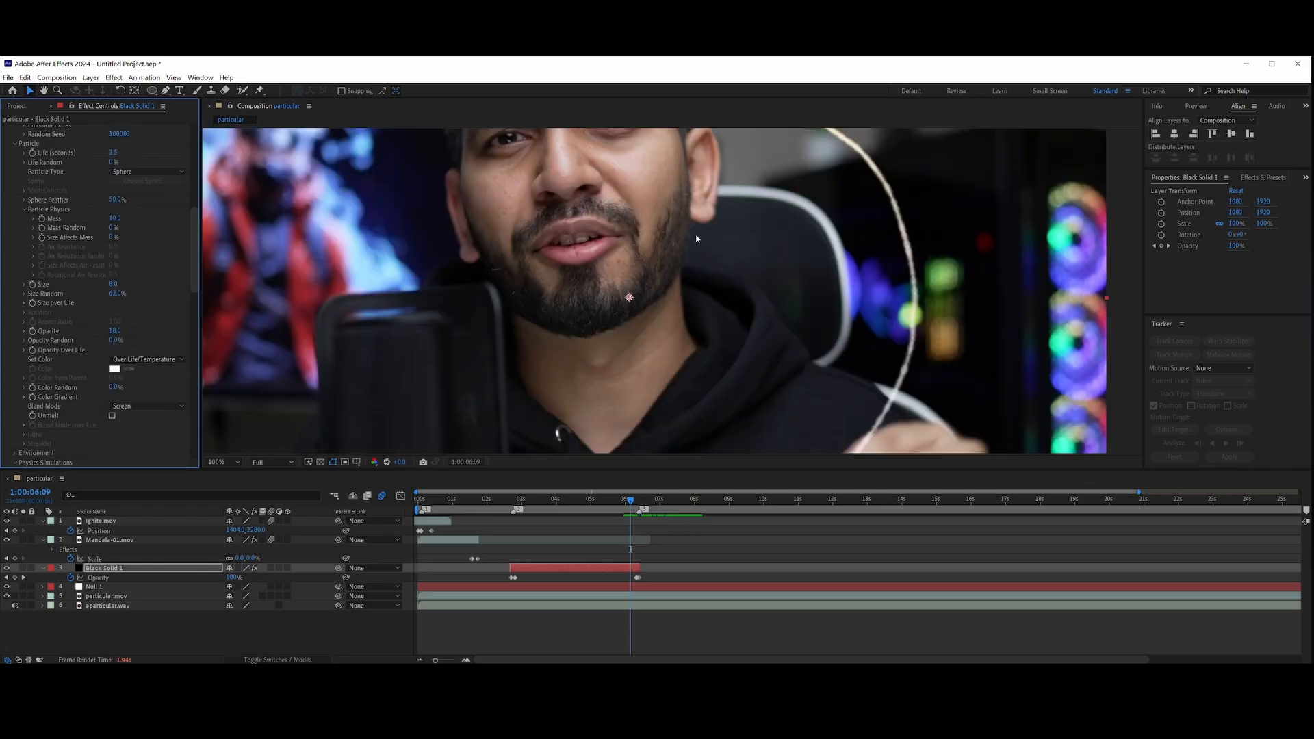
{"action": "scroll", "coordinate": [691, 231], "scroll_direction": "down", "scroll_amount": 2}
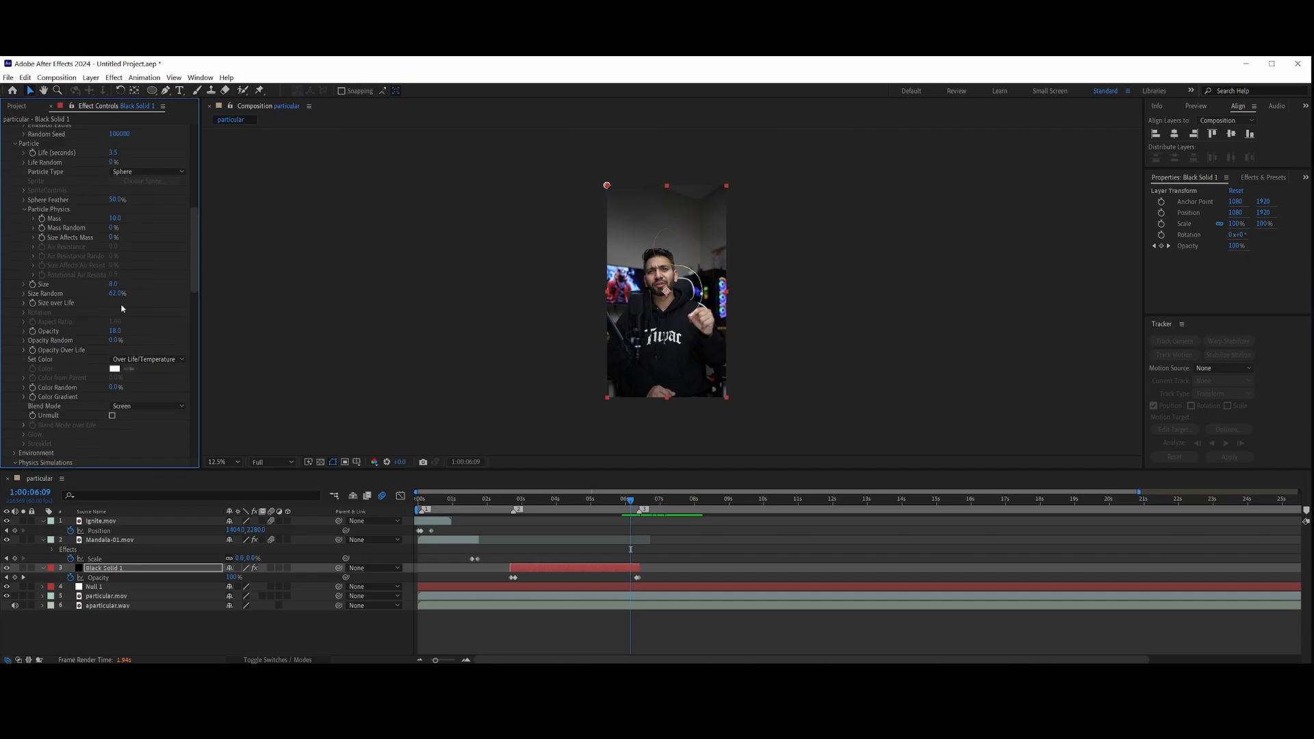
{"action": "scroll", "coordinate": [123, 308], "scroll_direction": "up", "scroll_amount": 3}
{"action": "left_click_drag", "start_coordinate": [113, 302], "coordinate": [109, 302]}
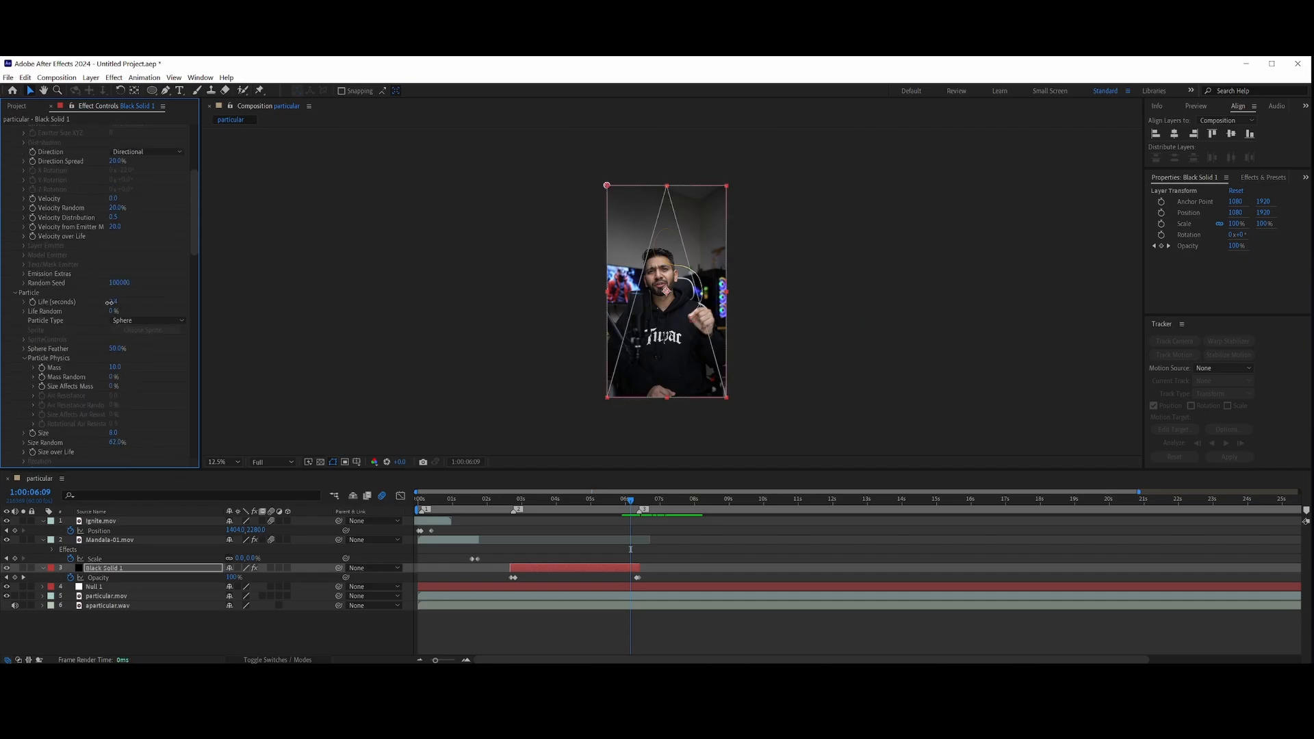
{"action": "left_click", "coordinate": [118, 302]}
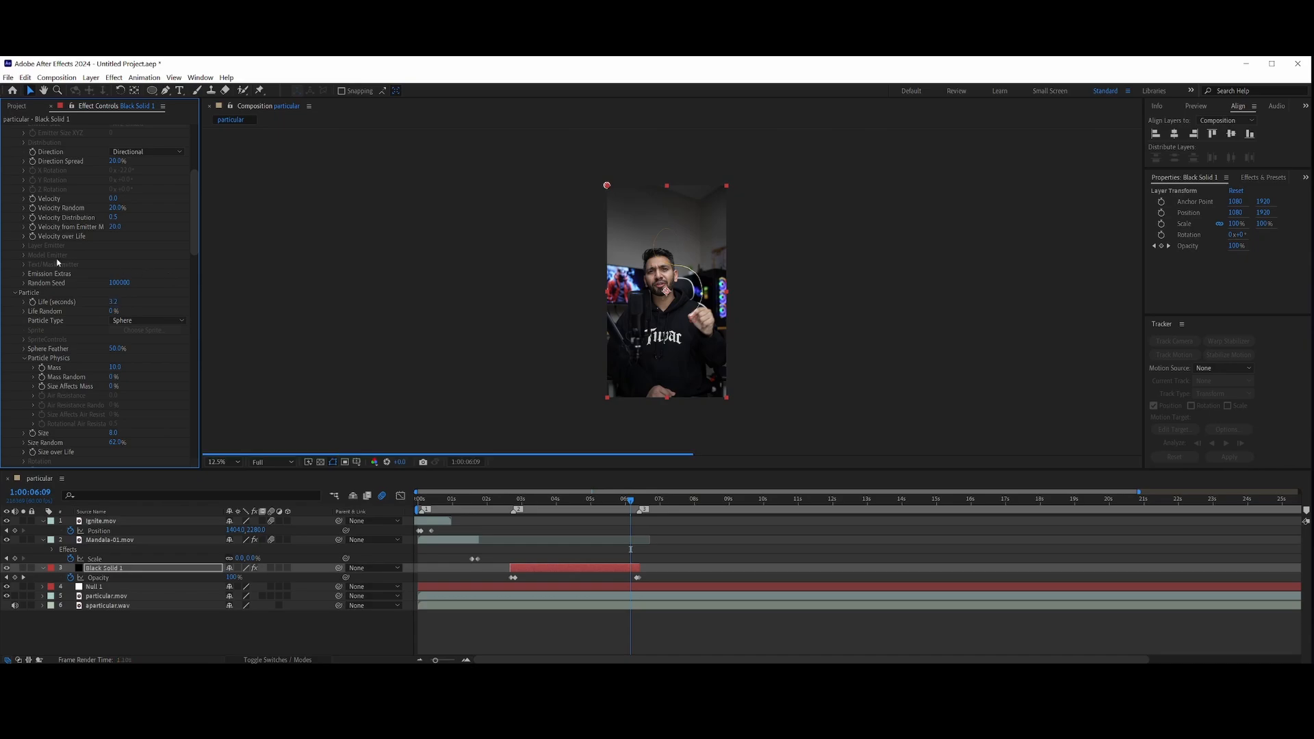
Set Velocity from Emitter Motion to -120 and preview the trail at Quarter resolution from 1:00:02:35
{"action": "scroll", "coordinate": [58, 262], "scroll_direction": "up", "scroll_amount": 2}
{"action": "mouse_move", "coordinate": [116, 252]}
{"action": "left_mouse_down"}
{"action": "mouse_move", "coordinate": [94, 254]}
{"action": "mouse_move", "coordinate": [118, 254]}
{"action": "left_mouse_up"}
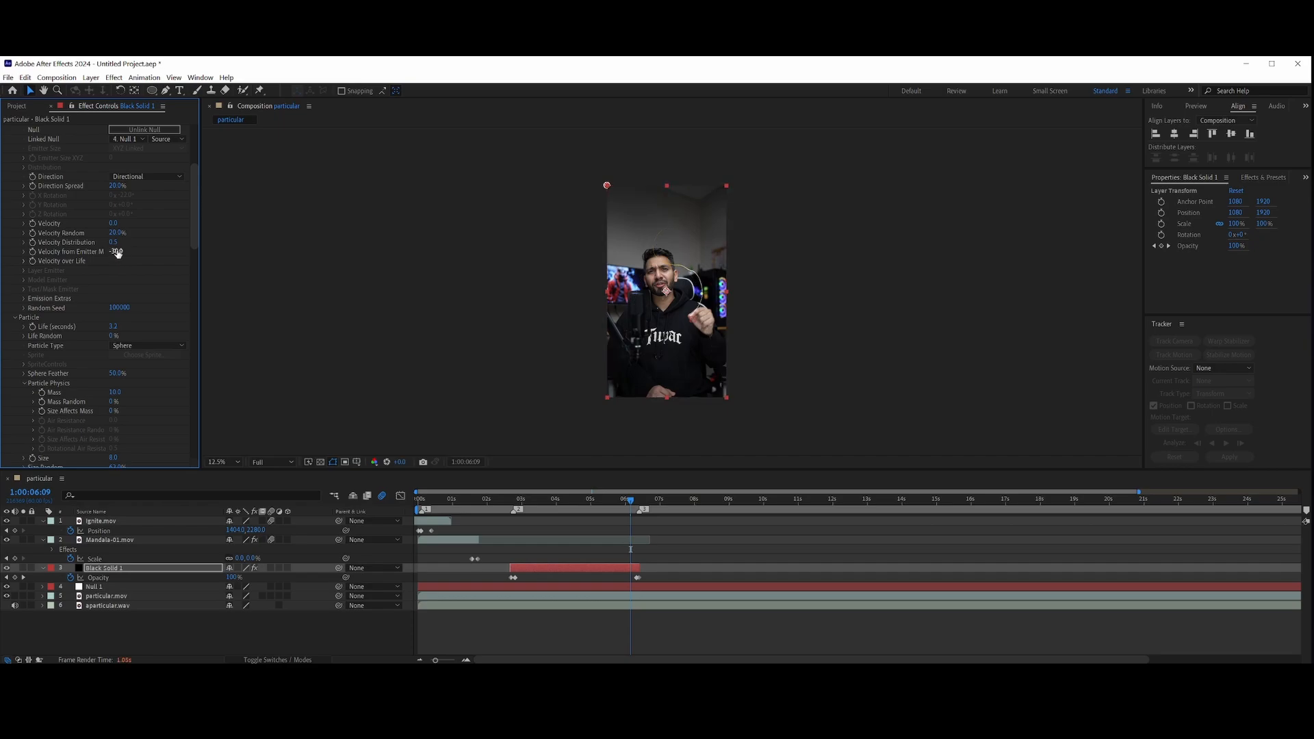
{"action": "left_click_drag", "start_coordinate": [597, 505], "coordinate": [507, 506]}
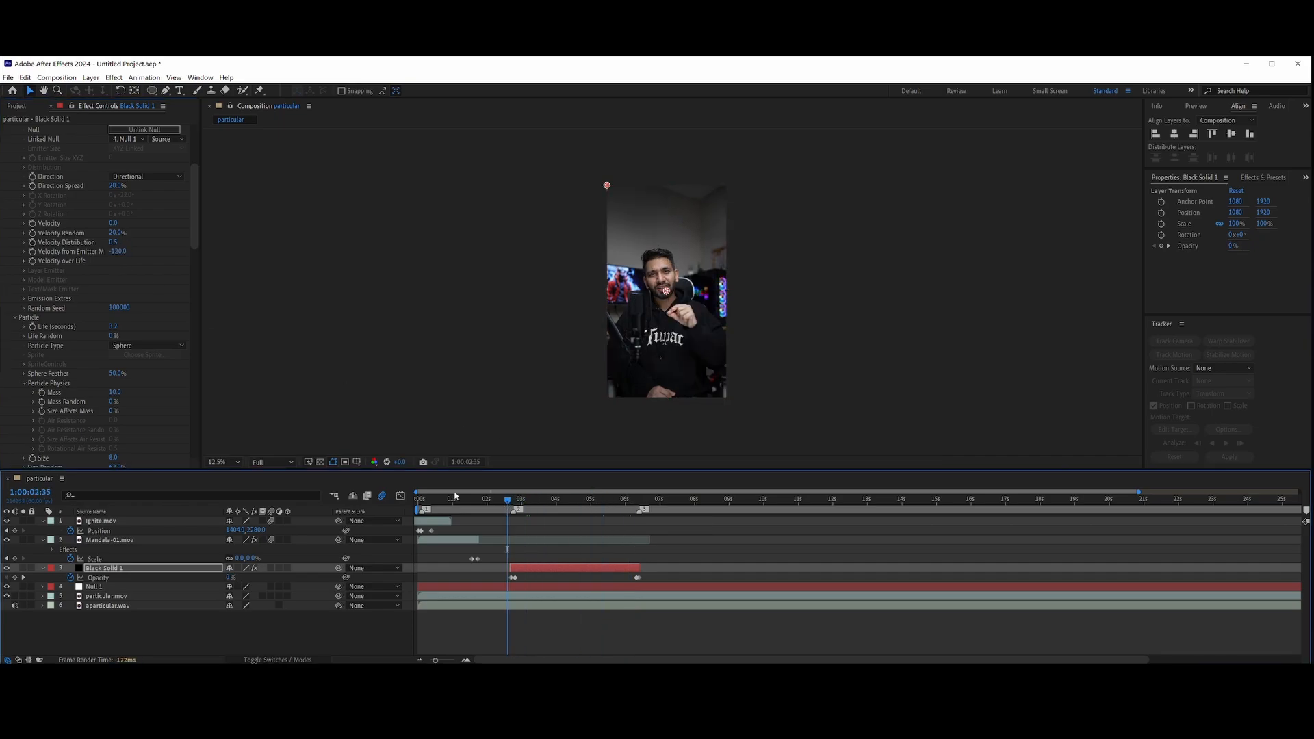
{"action": "left_click", "coordinate": [272, 462]}
{"action": "left_click", "coordinate": [272, 531]}
{"action": "key", "text": "space"}
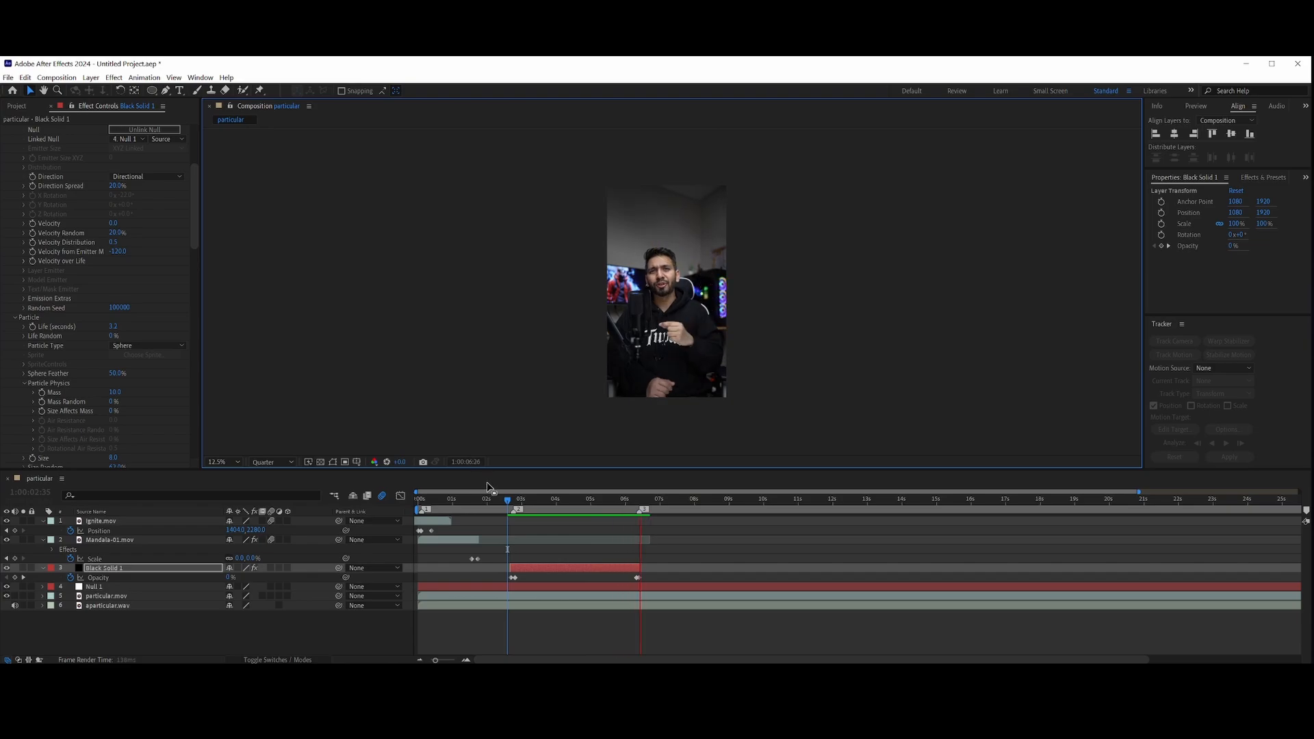
Extend the black solid and its final opacity keyframe to about the 7-second mark, then play back the fade-out from 1:00:04:52
{"action": "left_click", "coordinate": [620, 506]}
{"action": "left_click_drag", "start_coordinate": [620, 508], "coordinate": [646, 509]}
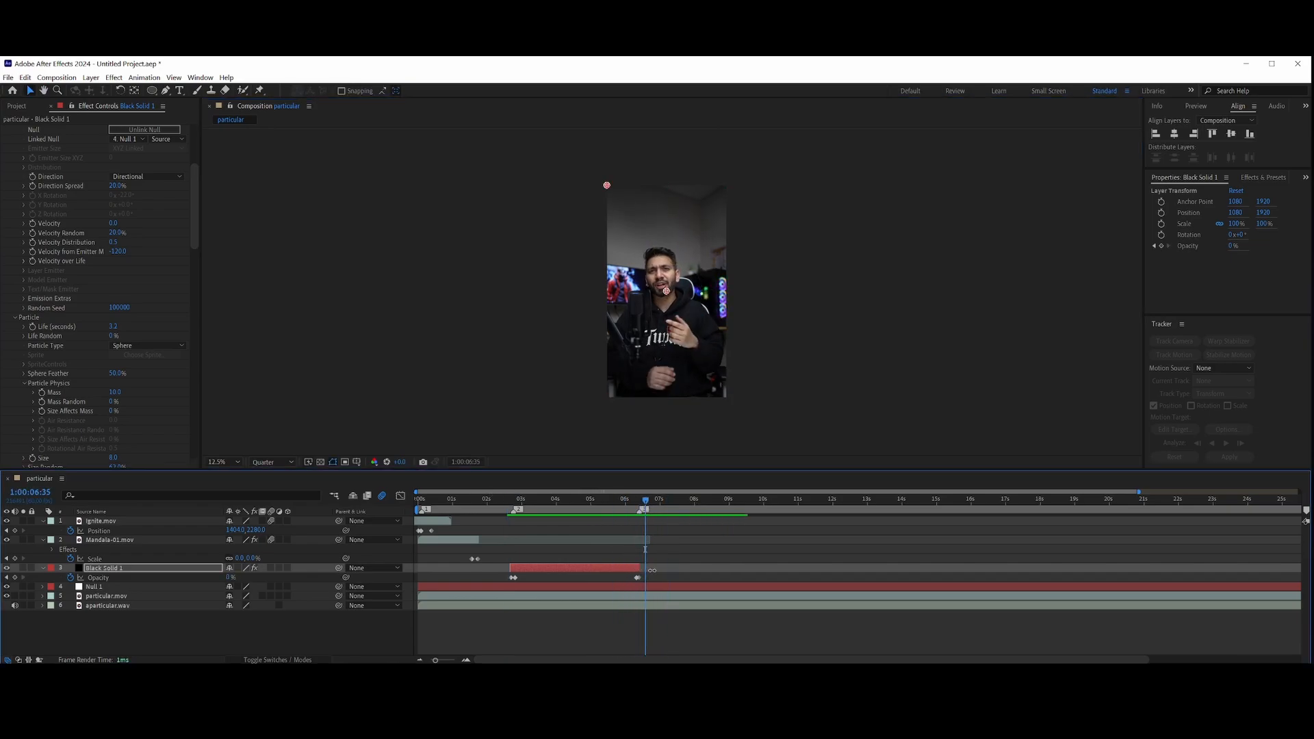
{"action": "left_click_drag", "start_coordinate": [653, 570], "coordinate": [662, 578]}
{"action": "left_click", "coordinate": [665, 501]}
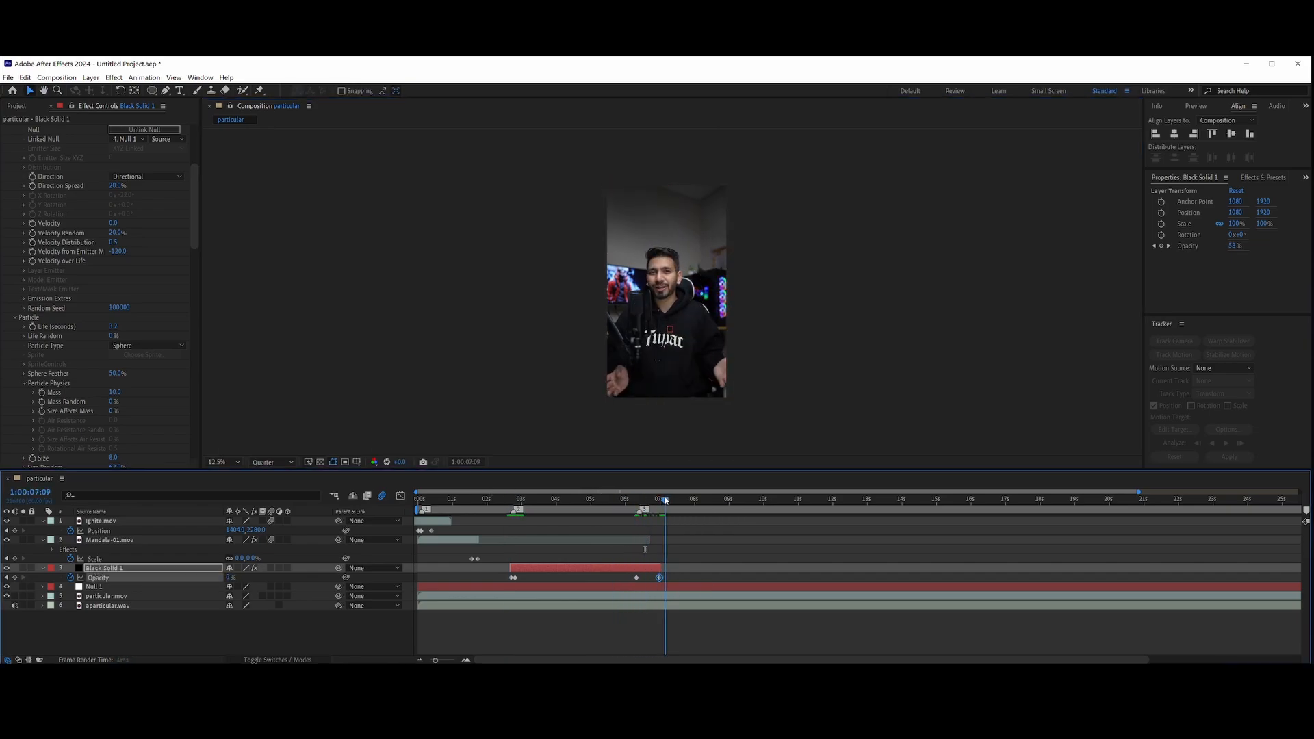
{"action": "left_click_drag", "start_coordinate": [665, 501], "coordinate": [586, 501]}
{"action": "key", "text": "space"}
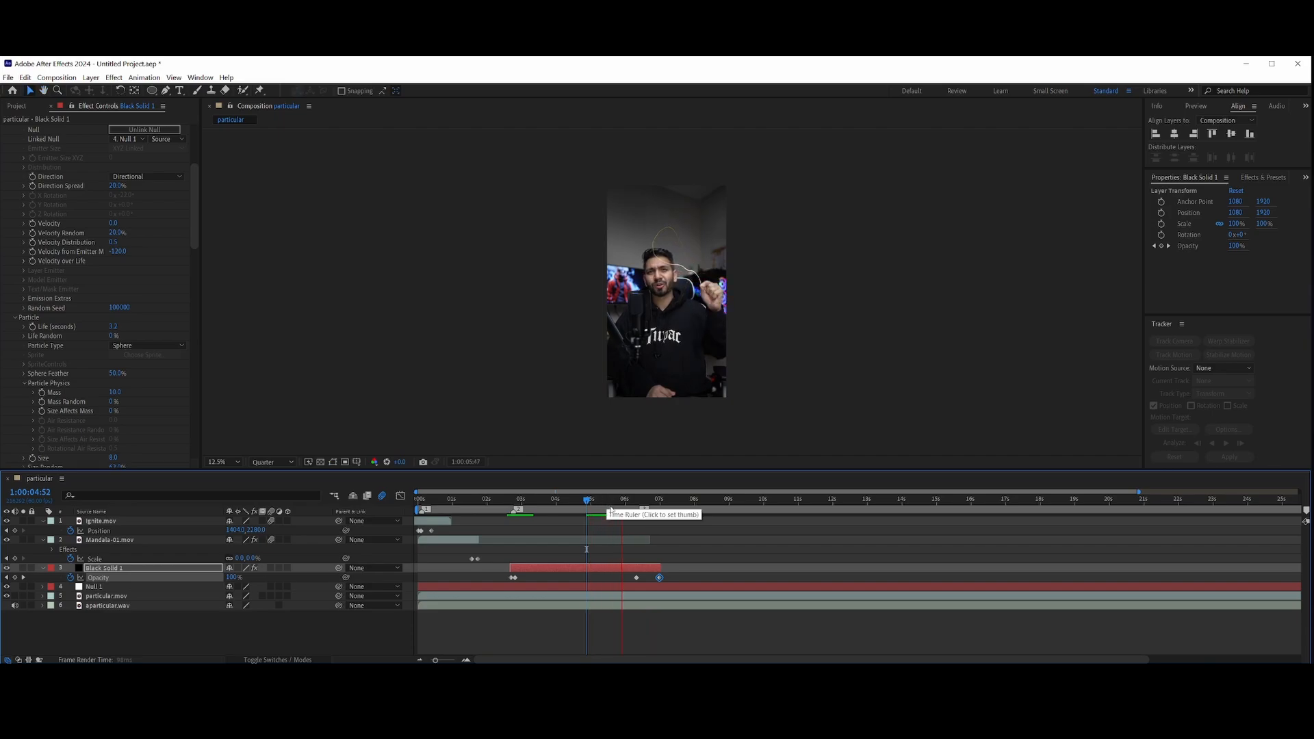
Apply Deep Glow to the black solid at 1:00:03:46 and enable its tint with an orange color
{"action": "left_click", "coordinate": [548, 501]}
{"action": "left_click", "coordinate": [560, 568]}
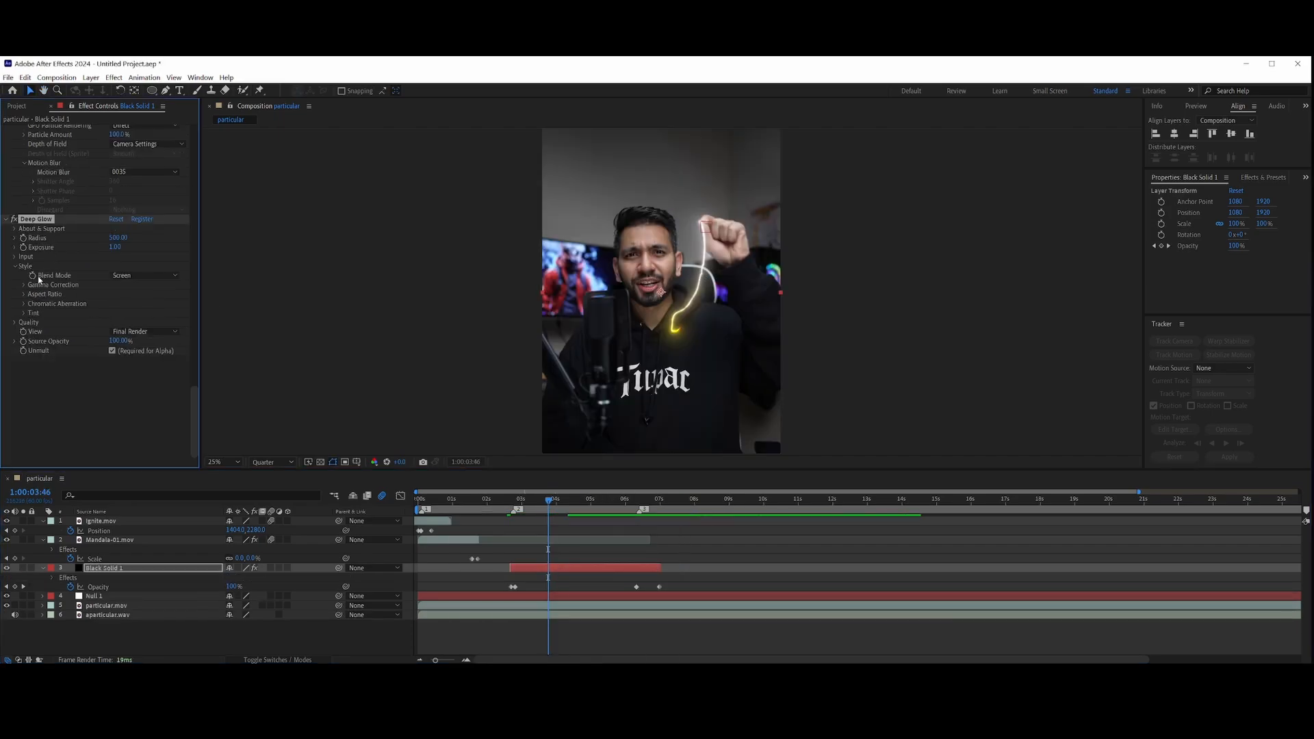
{"action": "left_click", "coordinate": [25, 313]}
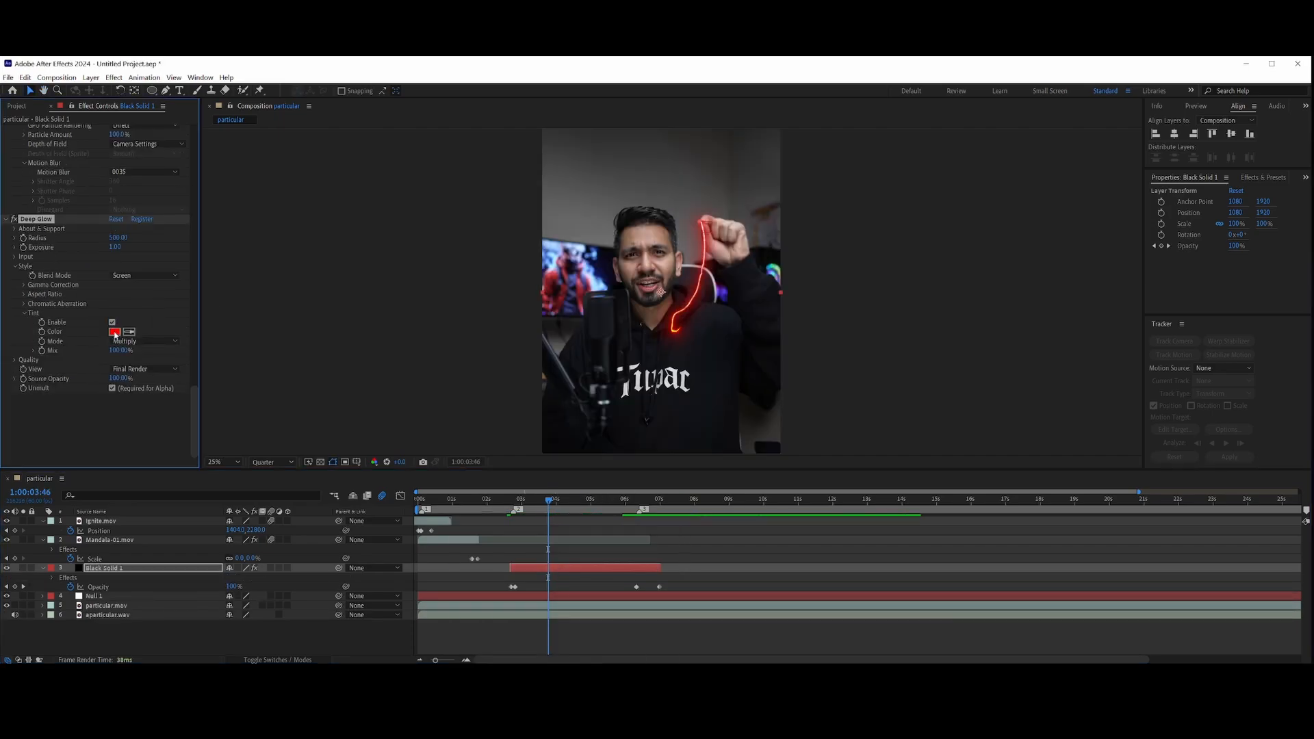
{"action": "left_click", "coordinate": [115, 333]}
{"action": "left_click_drag", "start_coordinate": [141, 456], "coordinate": [145, 452]}
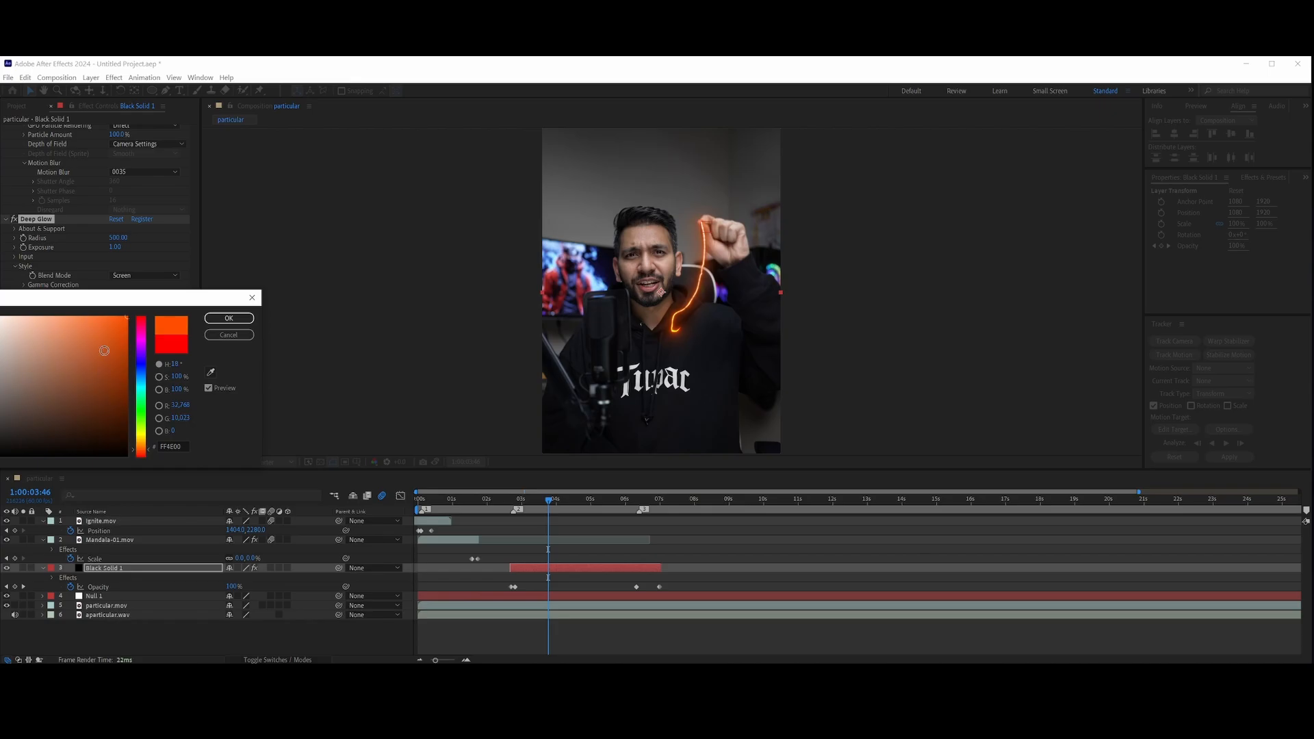
{"action": "left_click", "coordinate": [114, 317]}
{"action": "left_click", "coordinate": [220, 319]}
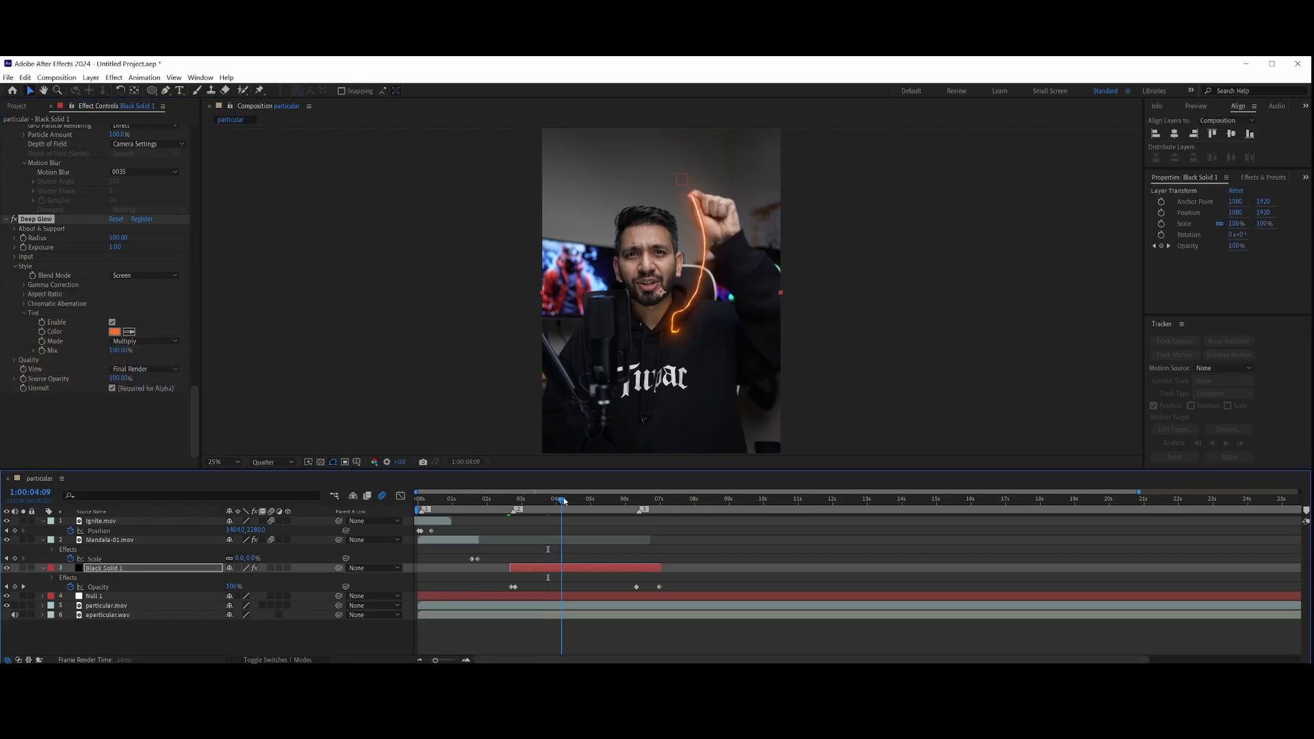
Raise Velocity from Emitter Motion to a large positive value and preview the glowing trail from 1:00:02:26
{"action": "left_click_drag", "start_coordinate": [548, 501], "coordinate": [599, 504]}
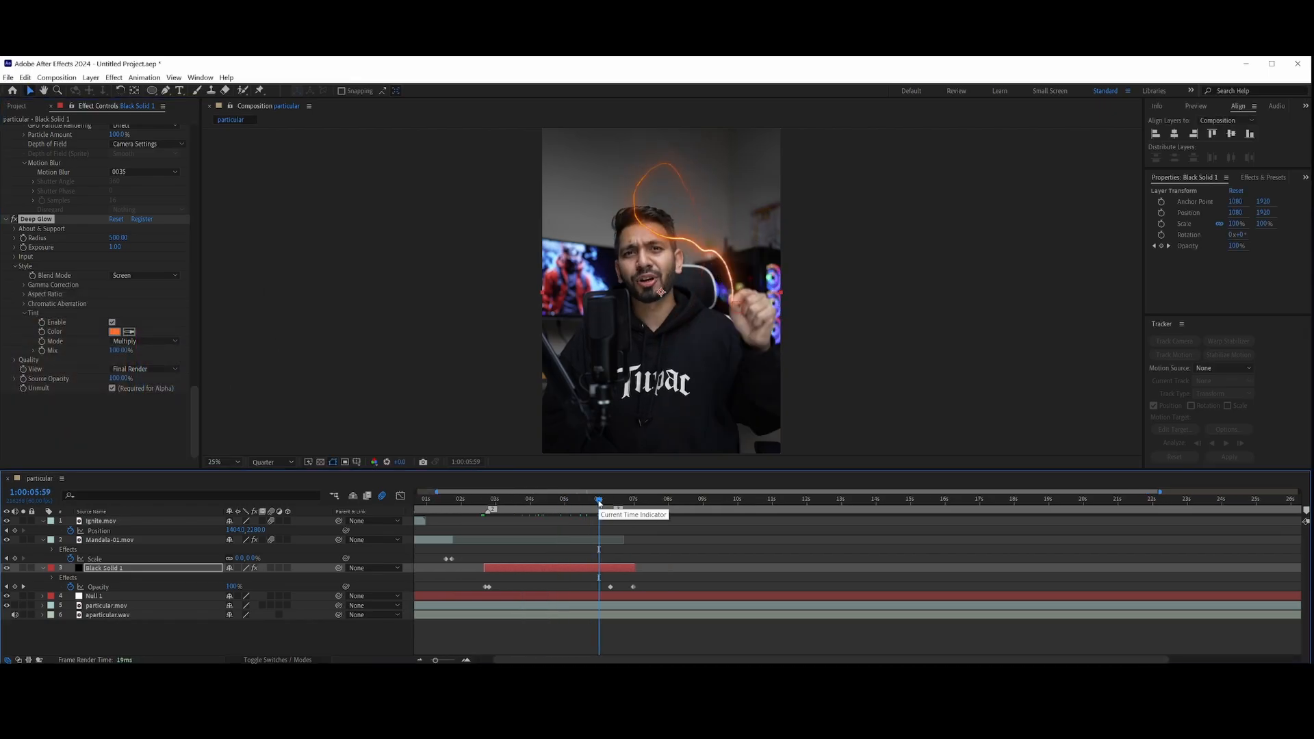
{"action": "scroll", "coordinate": [28, 206], "scroll_direction": "up", "scroll_amount": 15}
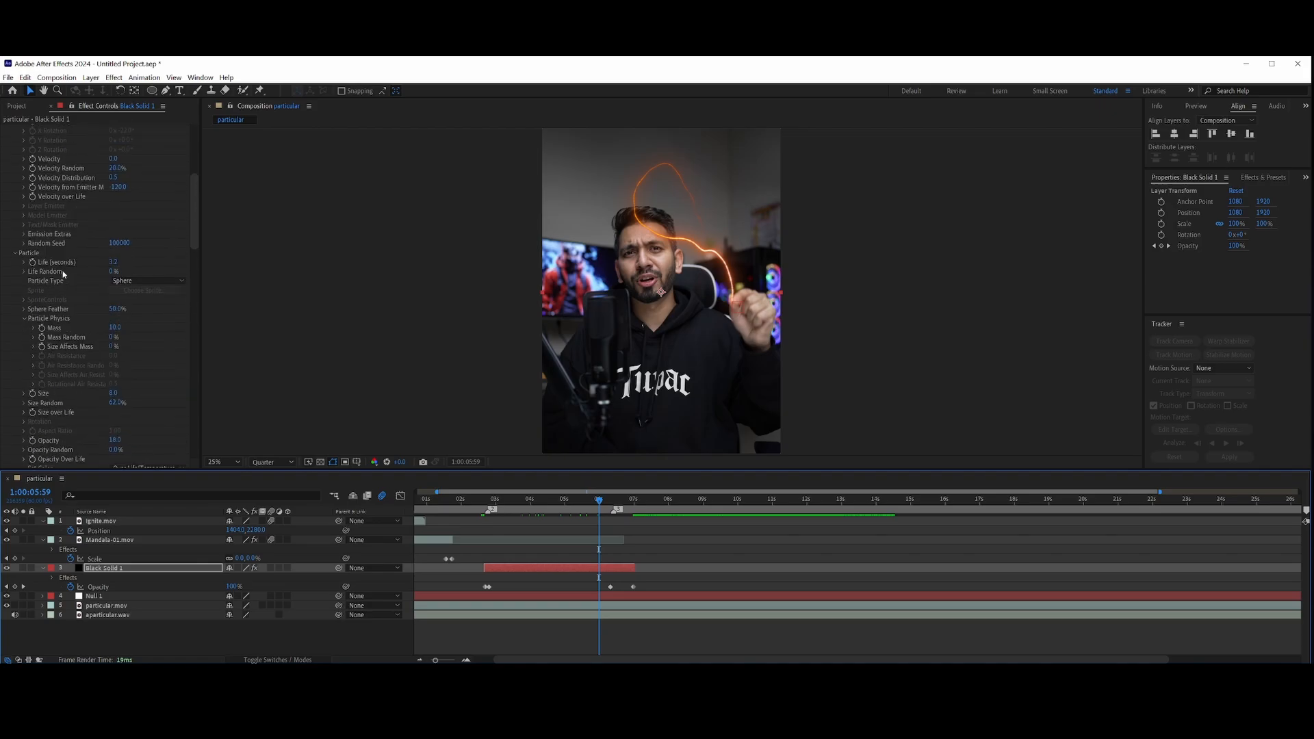
{"action": "left_click_drag", "start_coordinate": [132, 288], "coordinate": [131, 287]}
{"action": "left_click_drag", "start_coordinate": [596, 501], "coordinate": [480, 502]}
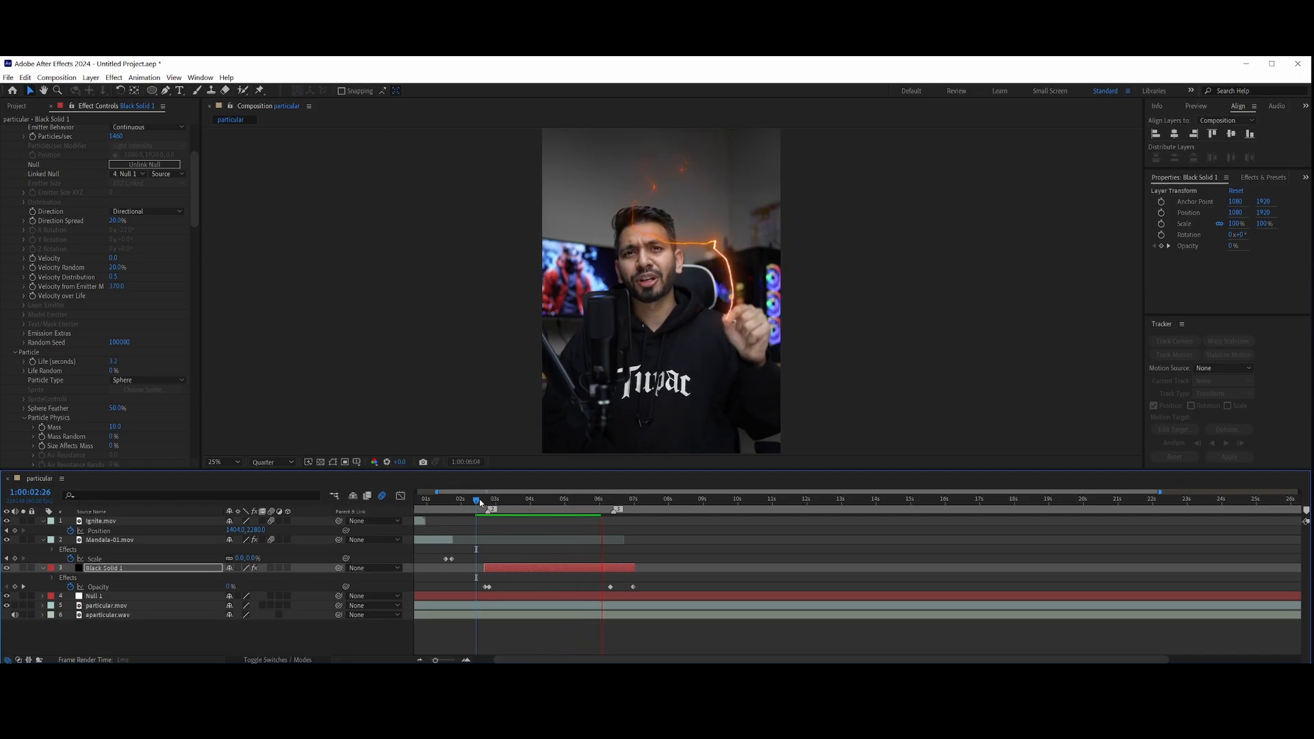
{"action": "key", "text": "space"}
Lower Velocity from Emitter Motion while keeping it positive, and replay the trail from 1:00:02:48
{"action": "left_click_drag", "start_coordinate": [125, 289], "coordinate": [107, 290]}
{"action": "left_click", "coordinate": [488, 497]}
{"action": "key", "text": "space"}
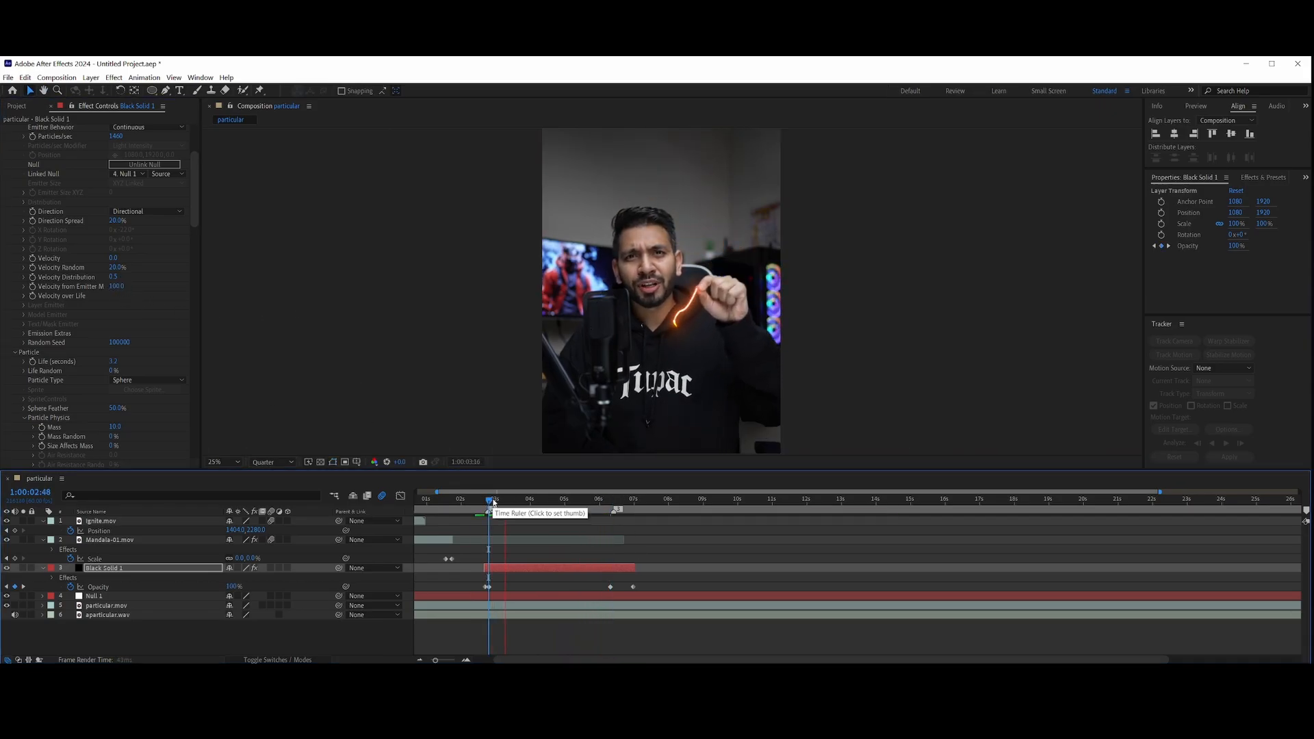